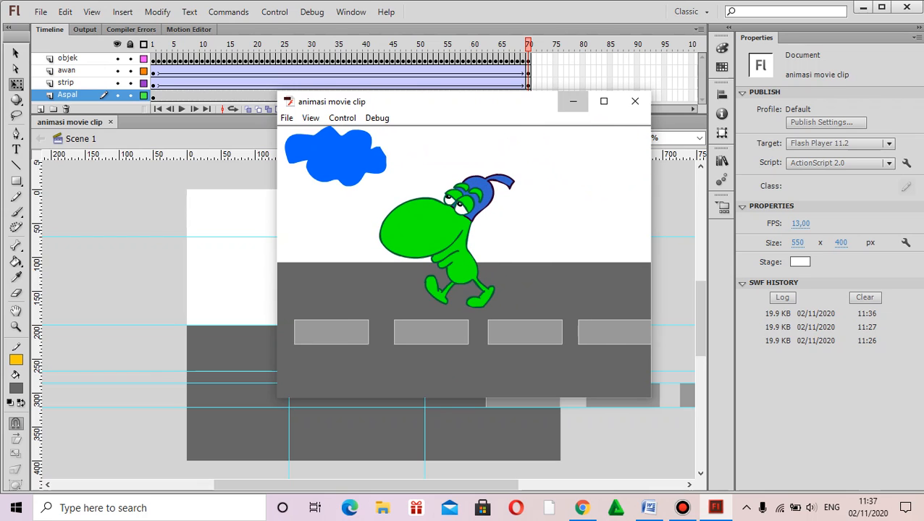
Step: Minimize the movie preview and create a new 550 x 400 px ActionScript 2.0 document at 24 fps
click(572, 101)
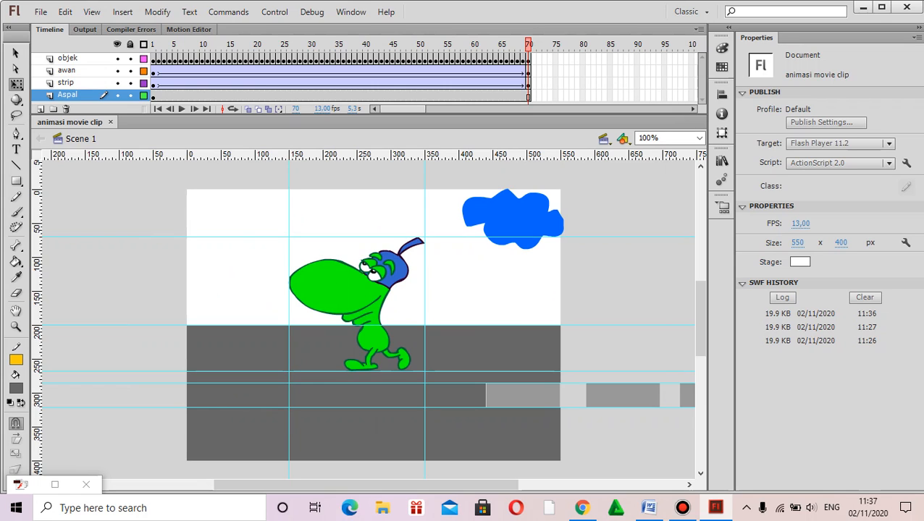
click(41, 12)
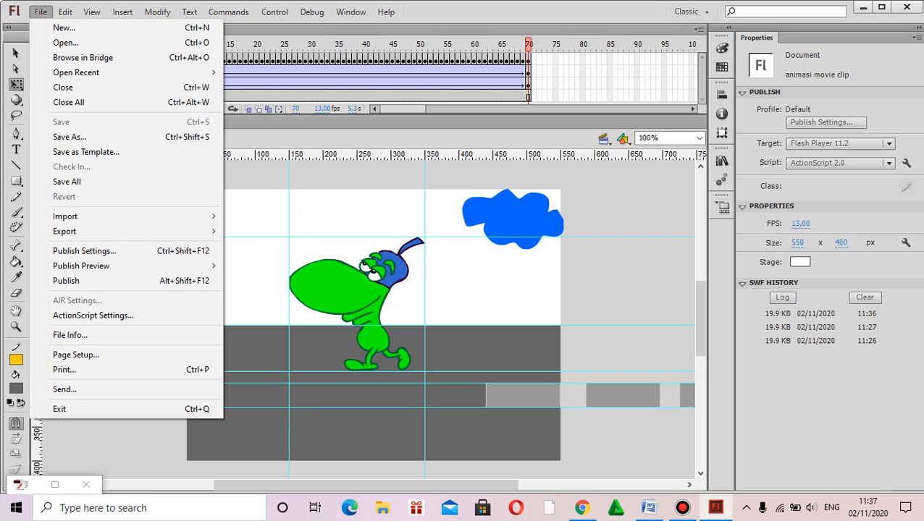
click(40, 11)
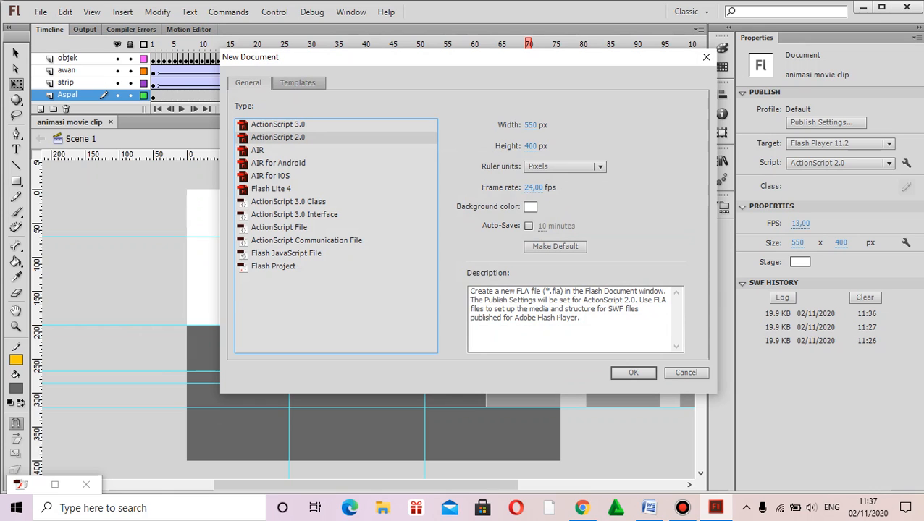
click(633, 372)
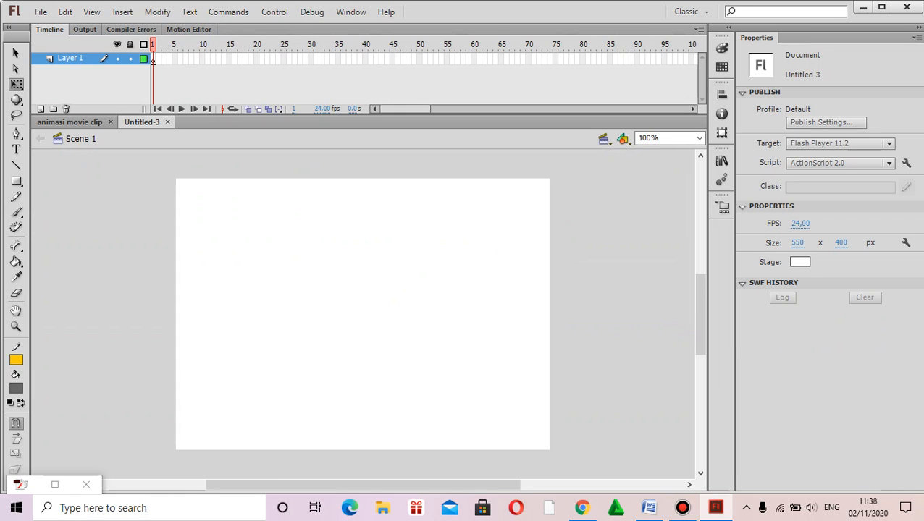
Step: Copy the character graphics Symbol 1 through Symbol 10 from the library of the animasi movie clip document
click(70, 123)
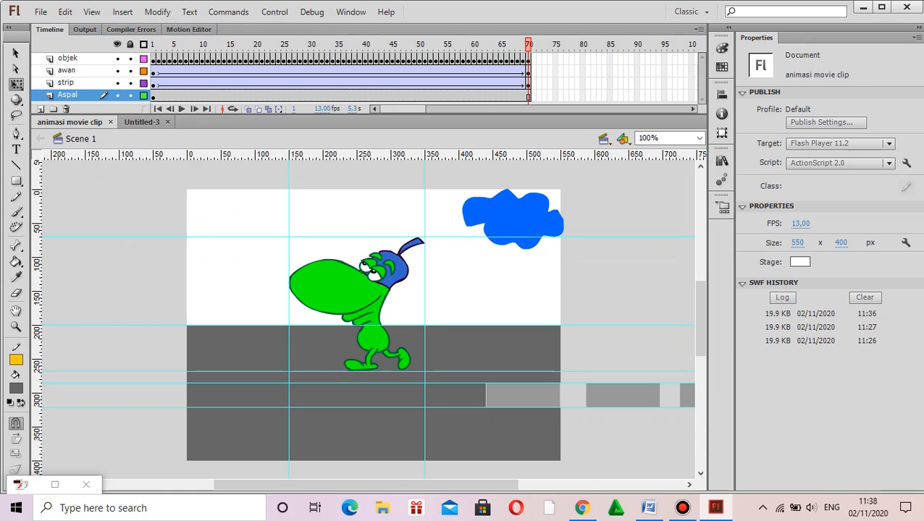
click(351, 11)
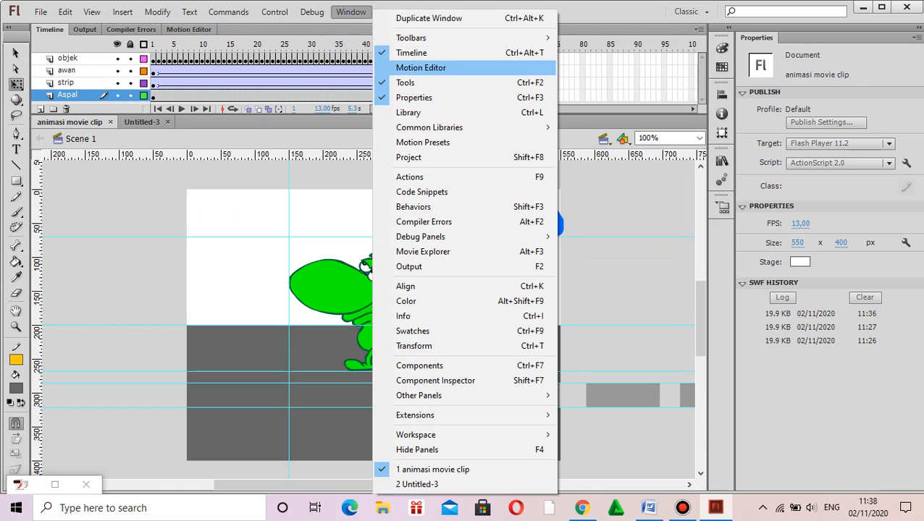
click(408, 112)
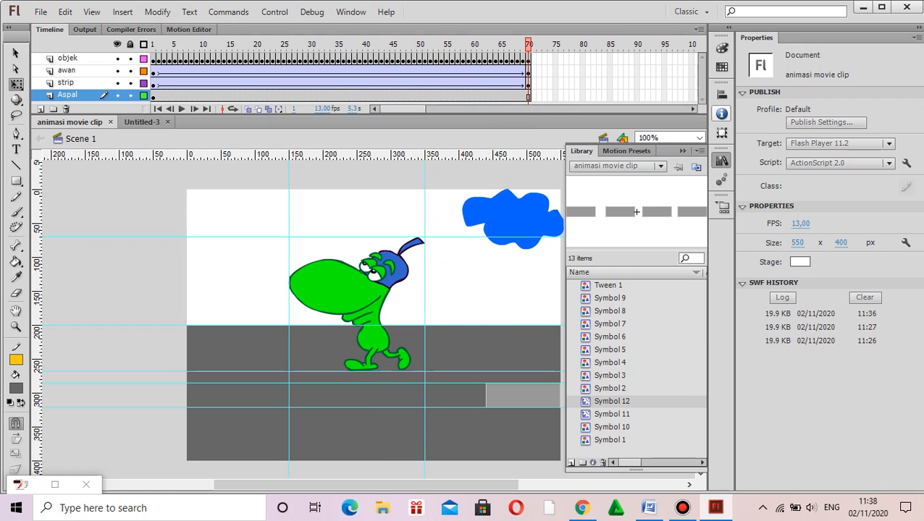
click(722, 160)
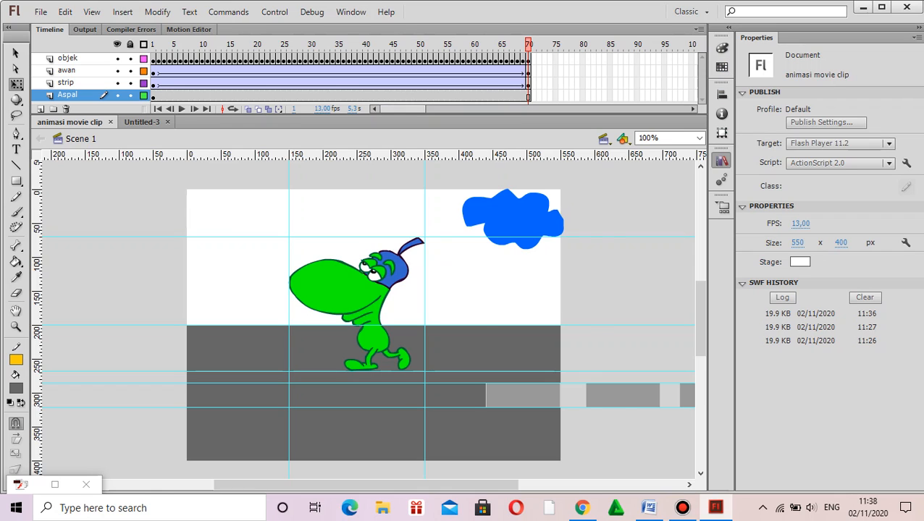
click(722, 160)
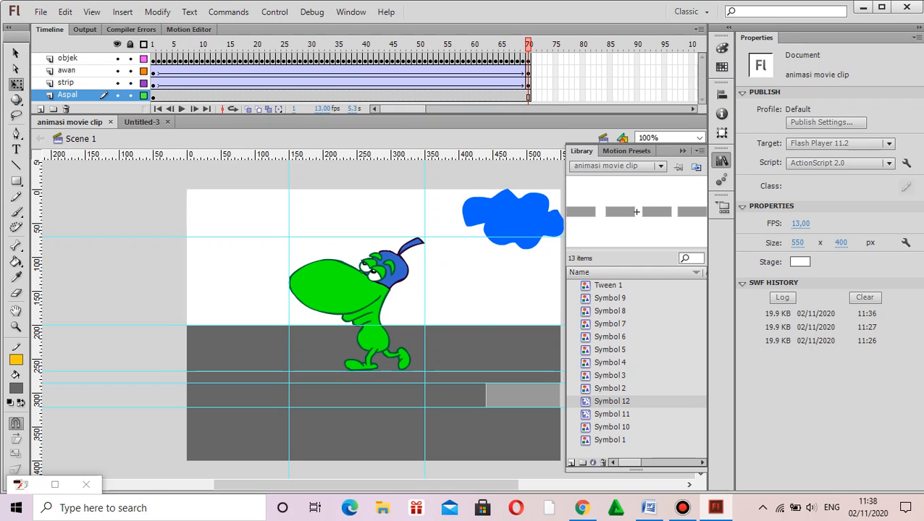
click(610, 298)
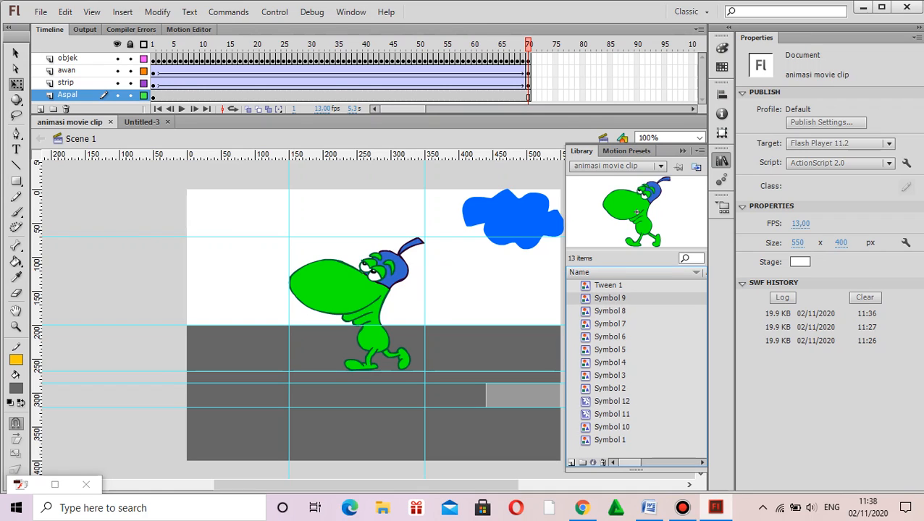
key(shift+Down)
key(shift+Down)
key(shift+Down)
key(shift+Down)
key(shift+Down)
key(shift+Down)
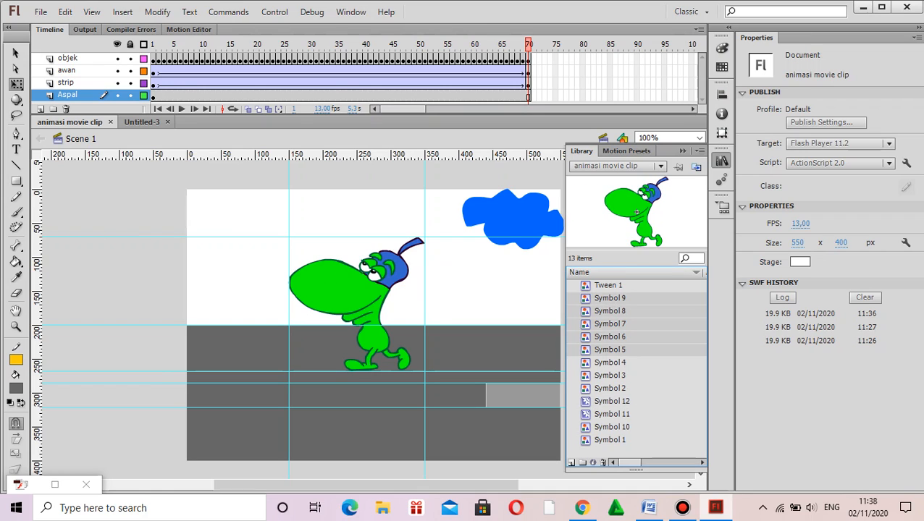
key(shift+Down)
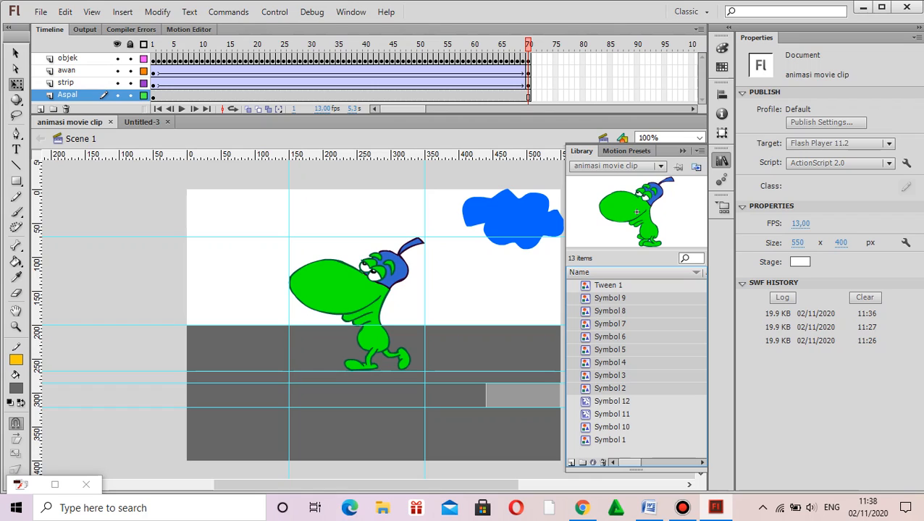
ctrl+click(611, 427)
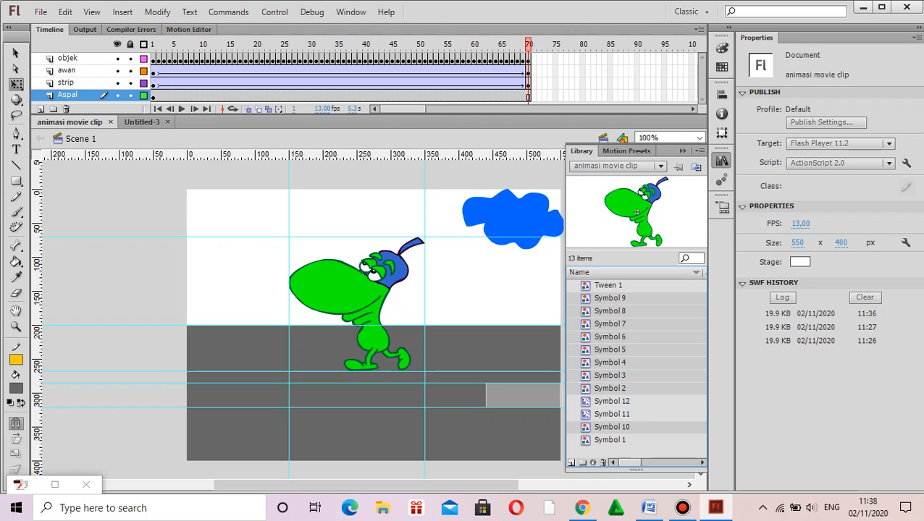
ctrl+click(609, 441)
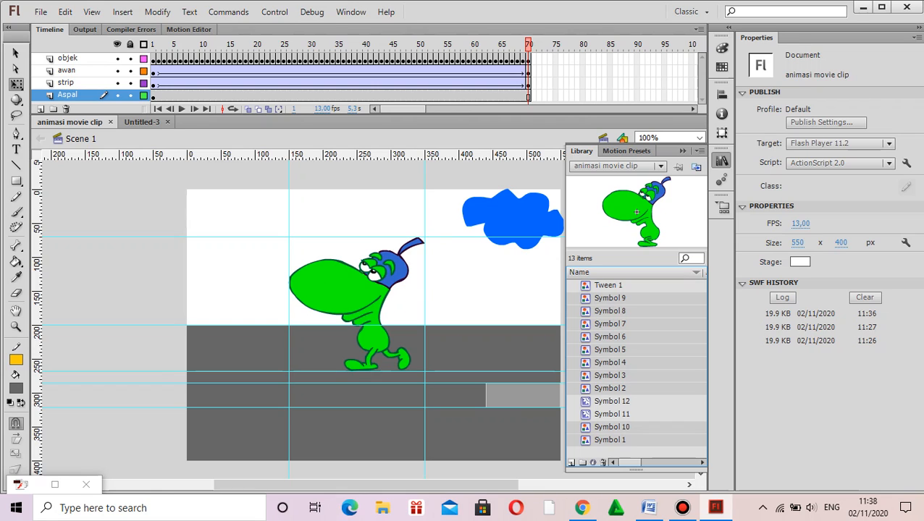
Step: Paste the copied character symbols into the library of the new Untitled-3 document
click(142, 121)
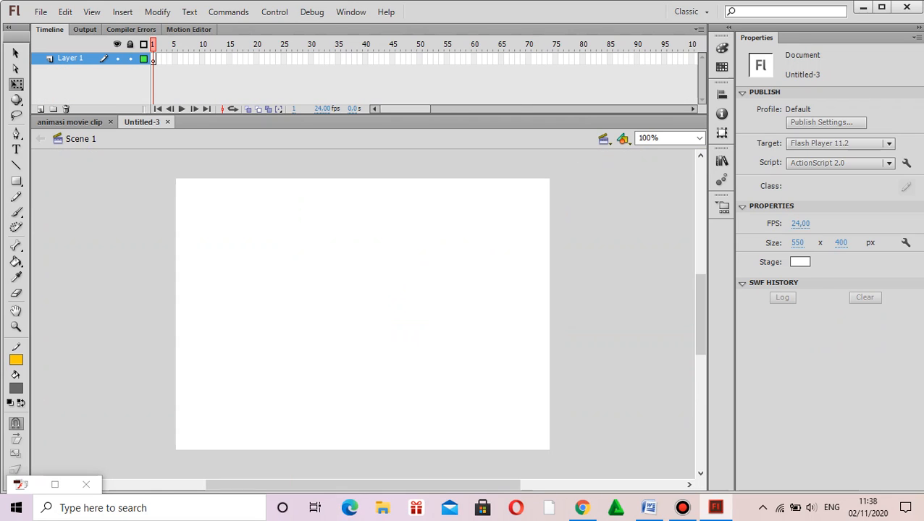
click(722, 161)
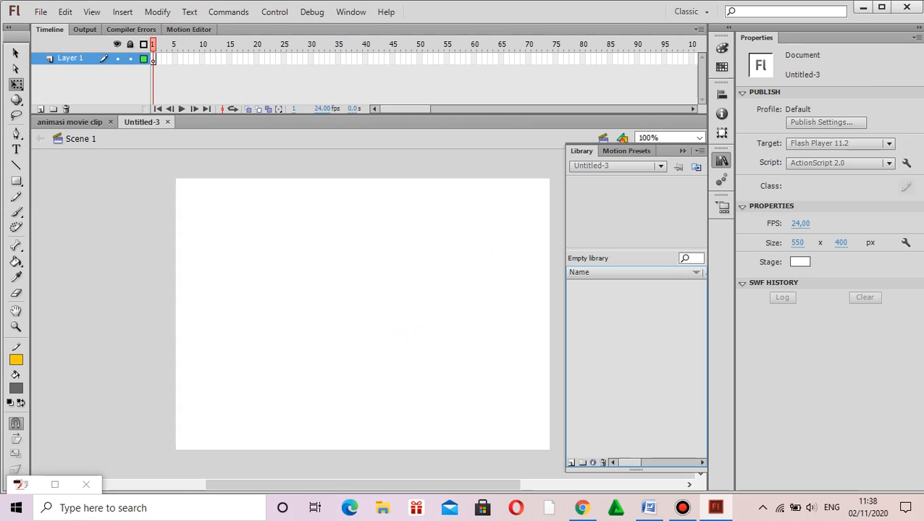
key(ctrl+v)
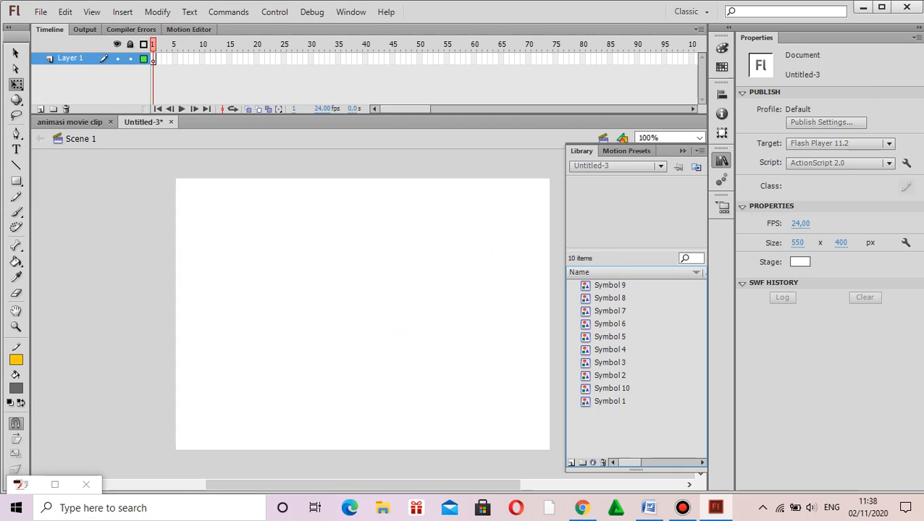
Step: Preview the pasted character symbols one by one in the library of Untitled-3, then collapse the library
click(610, 401)
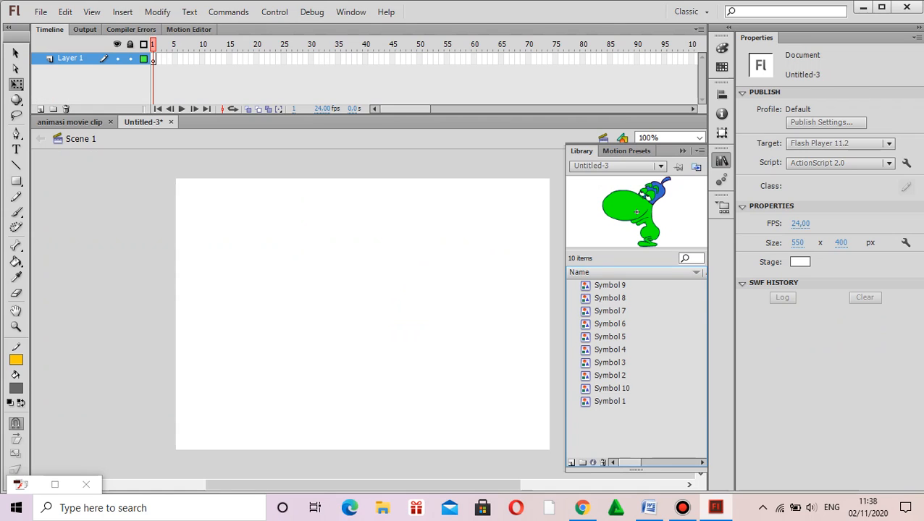
click(609, 323)
click(610, 286)
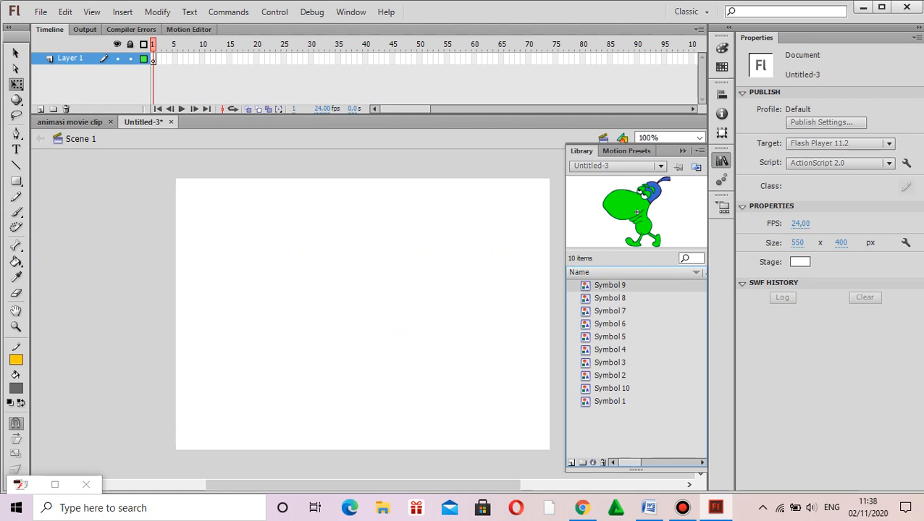
click(609, 298)
click(609, 311)
click(610, 350)
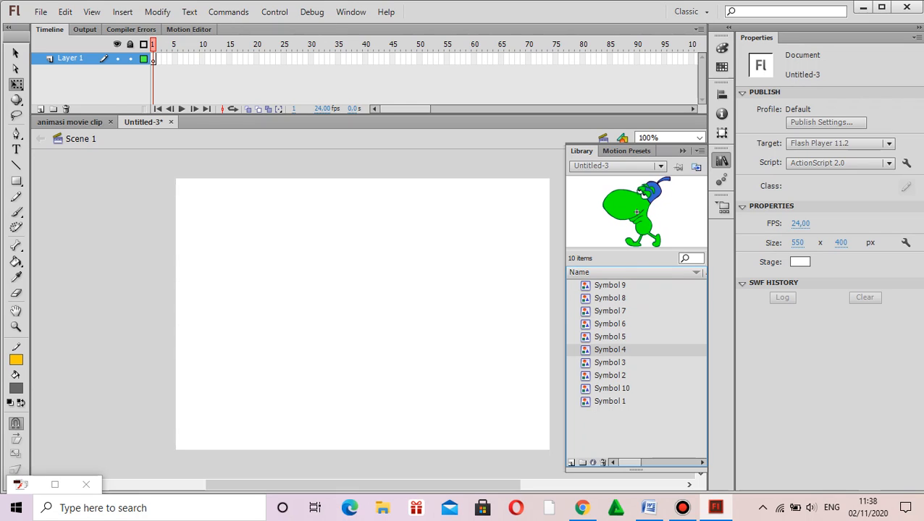
click(610, 376)
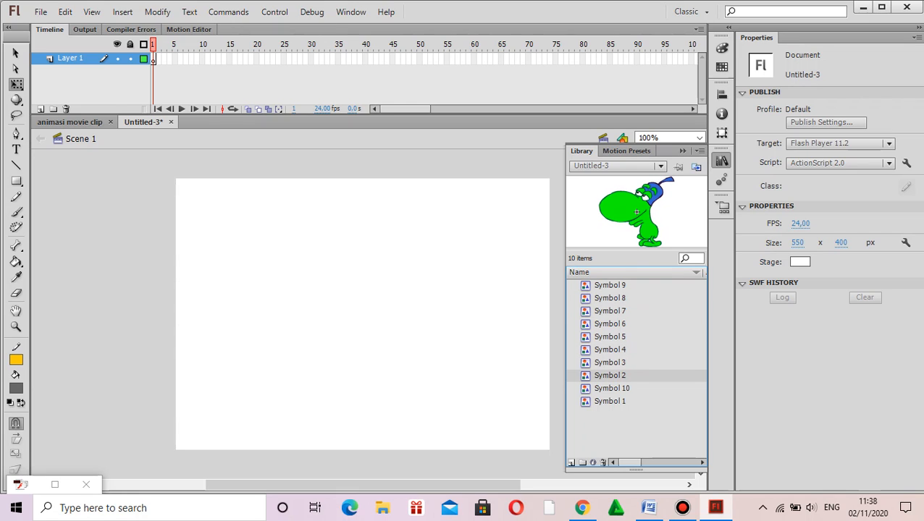
click(609, 299)
click(610, 311)
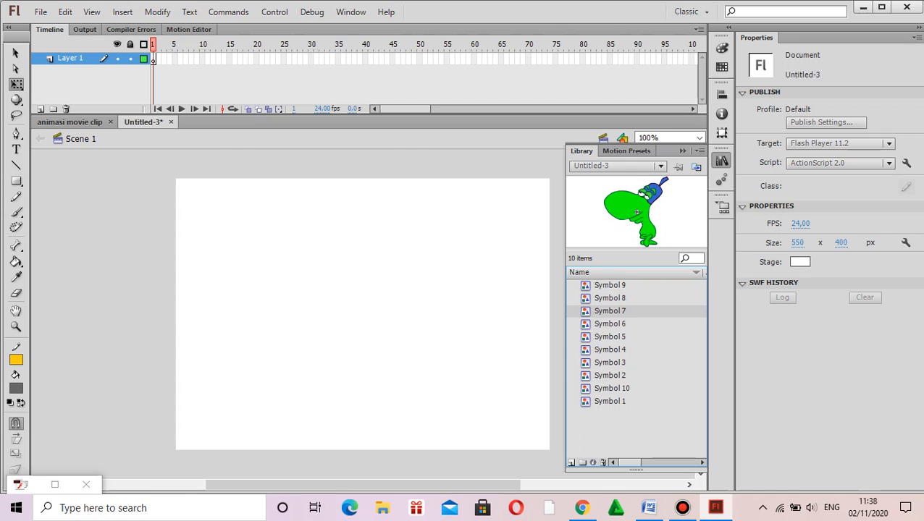
click(610, 325)
click(609, 337)
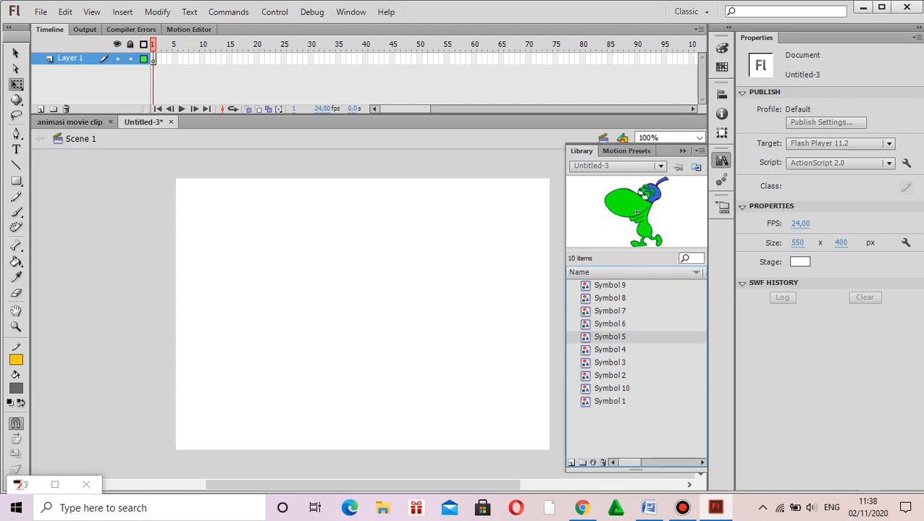
click(609, 350)
click(682, 151)
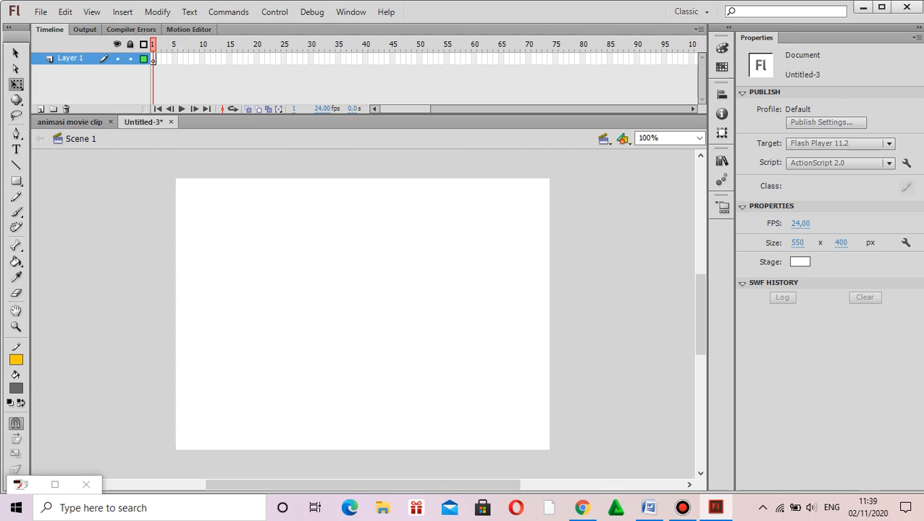
Step: Show the rulers in Untitled-3 and place a horizontal guide across the stage's middle at about 200 px
click(69, 122)
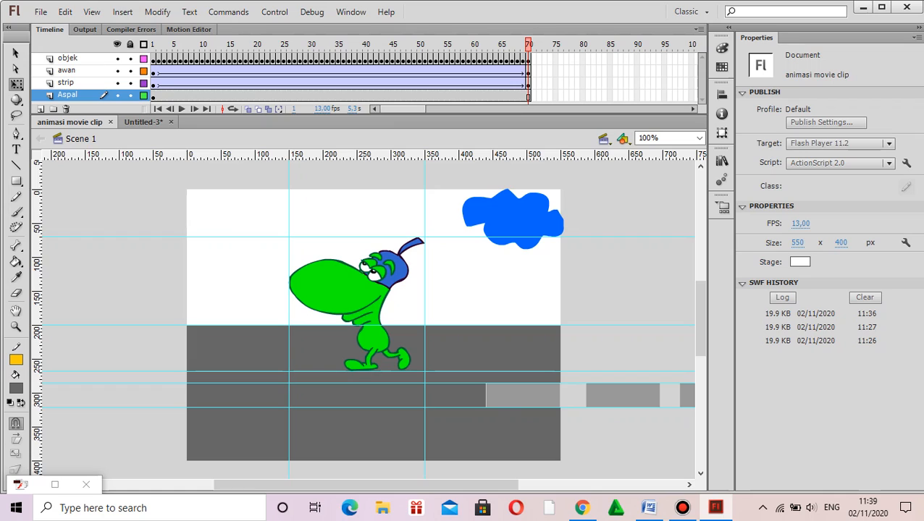
click(143, 122)
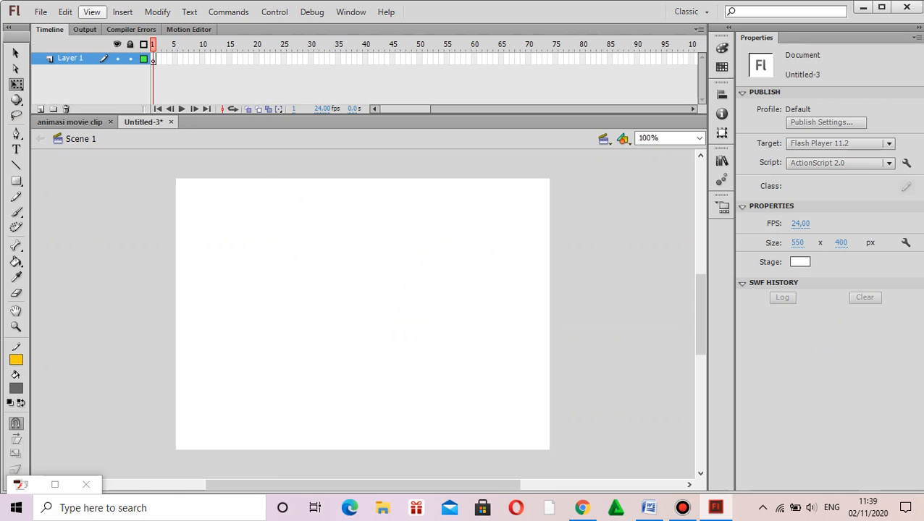
click(92, 12)
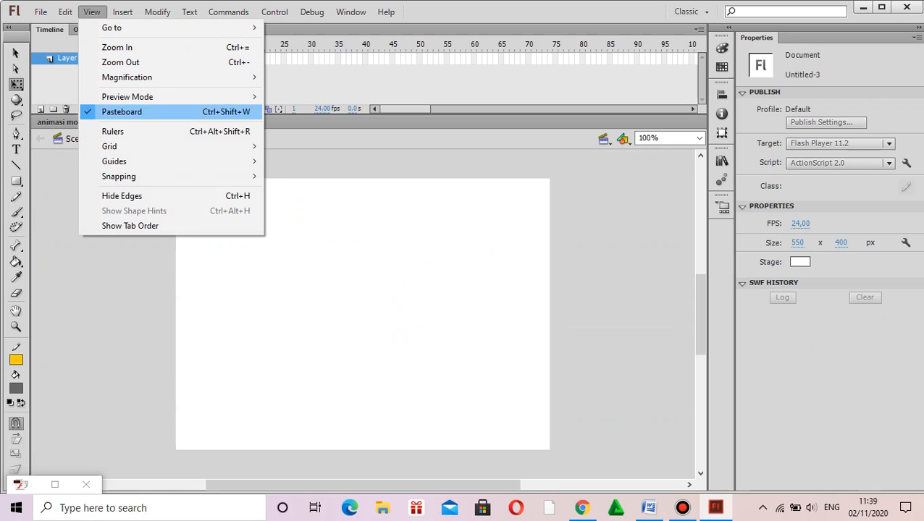
click(123, 131)
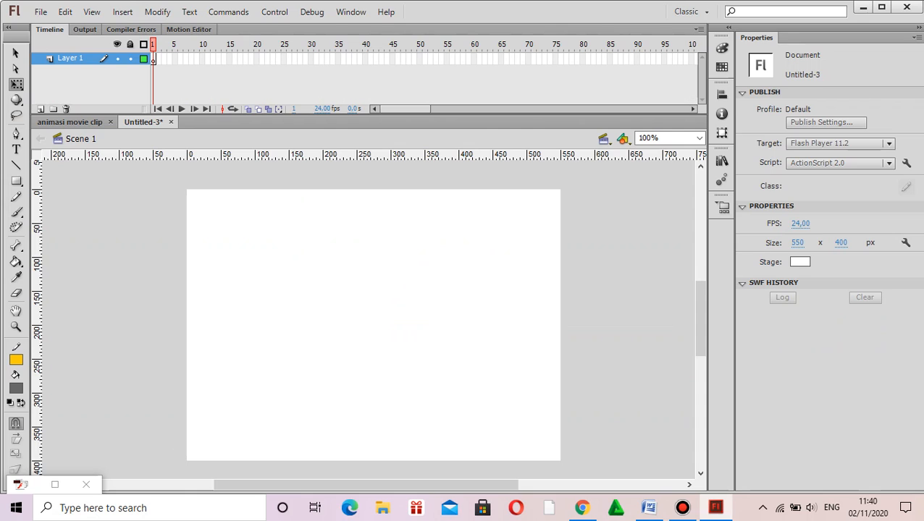
drag(273, 154, 297, 325)
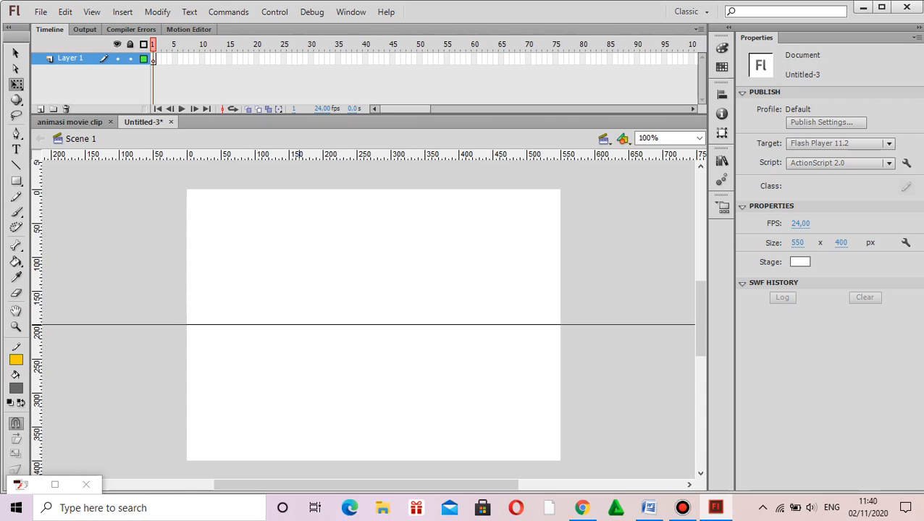
drag(297, 325, 298, 324)
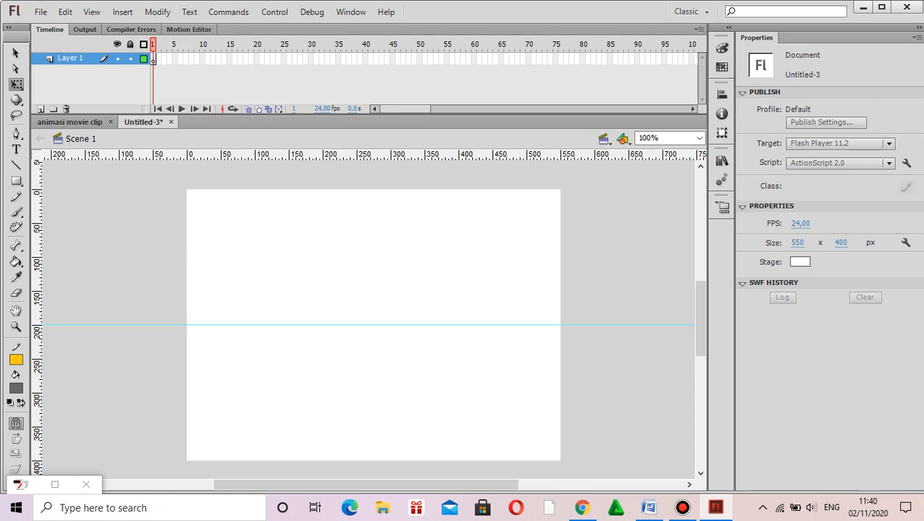
Step: Rename Layer 1 as aspal
double_click(71, 58)
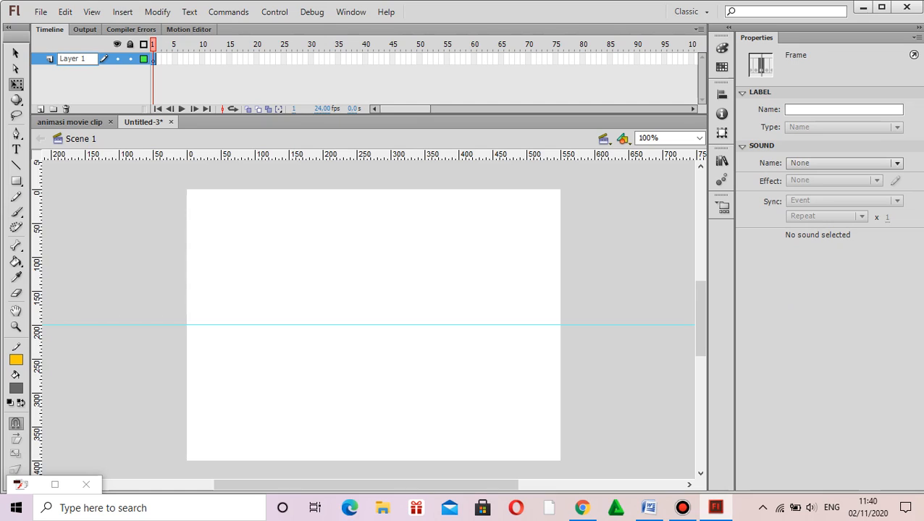
key(BackSpace)
key(BackSpace)
key(BackSpace)
key(BackSpace)
key(BackSpace)
key(BackSpace)
key(BackSpace)
text(aspal)
key(Return)
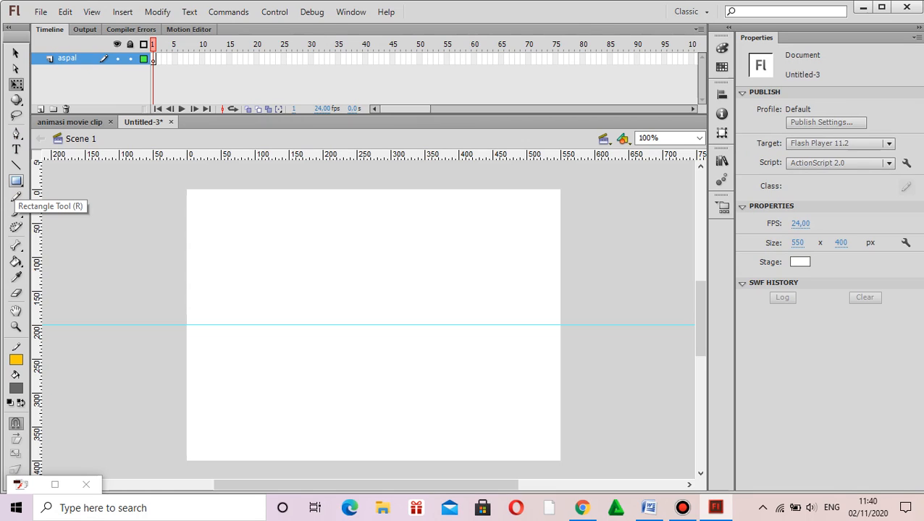
Step: Draw a dark grey rectangle about 550 x 200 px covering the stage's lower half, from the guide to the bottom edge
click(16, 182)
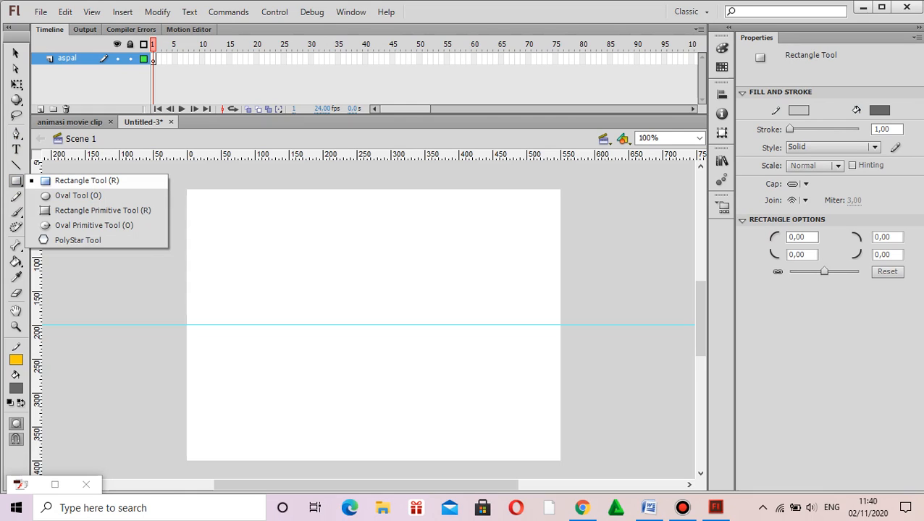
click(80, 180)
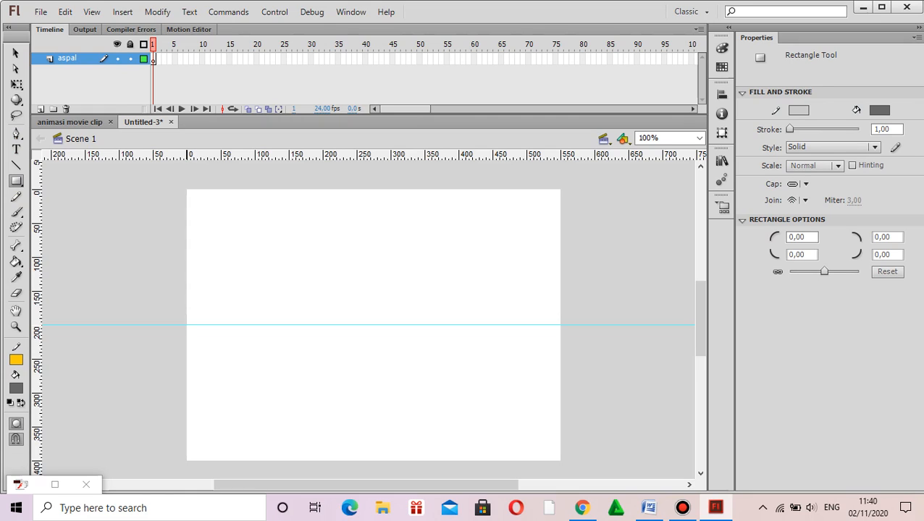
drag(187, 325, 559, 461)
drag(558, 461, 559, 461)
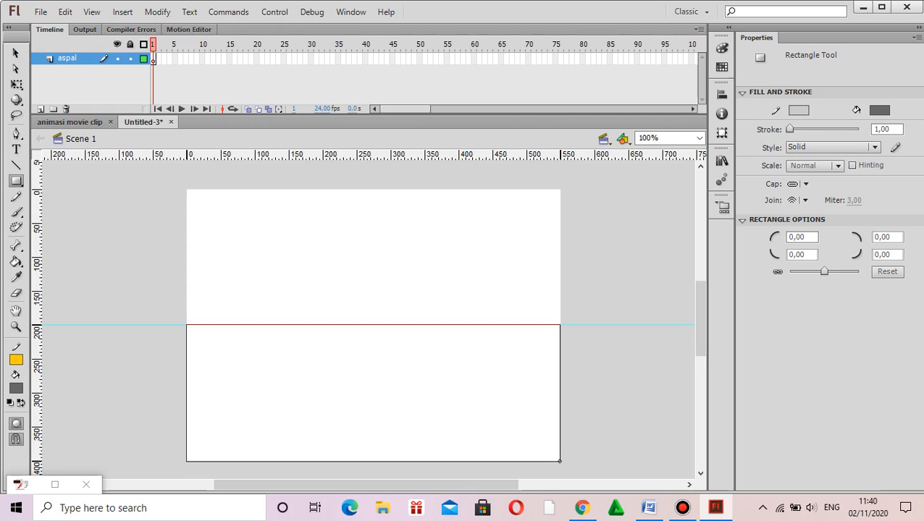
Step: Finish the road rectangle at about 551 x 201 px, down to the stage's bottom-right corner, keeping its fill at #666666
drag(559, 460, 560, 459)
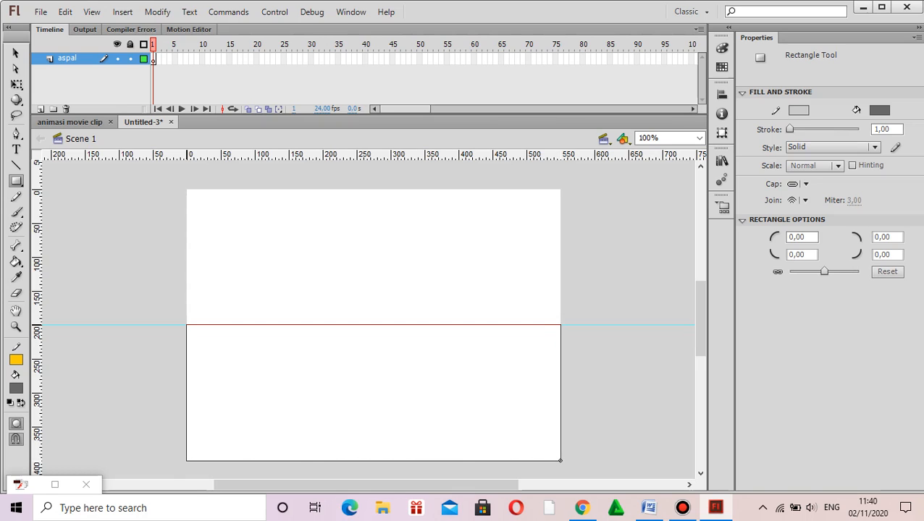
drag(560, 459, 561, 460)
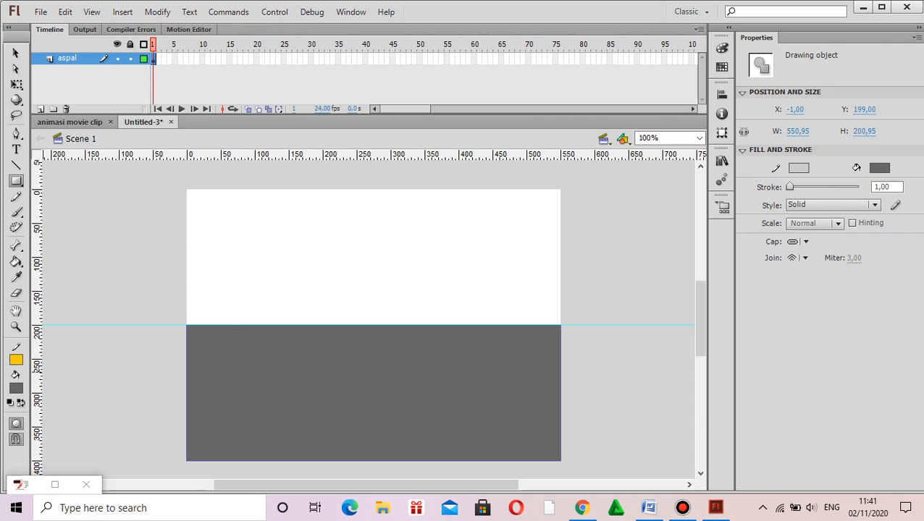
click(16, 388)
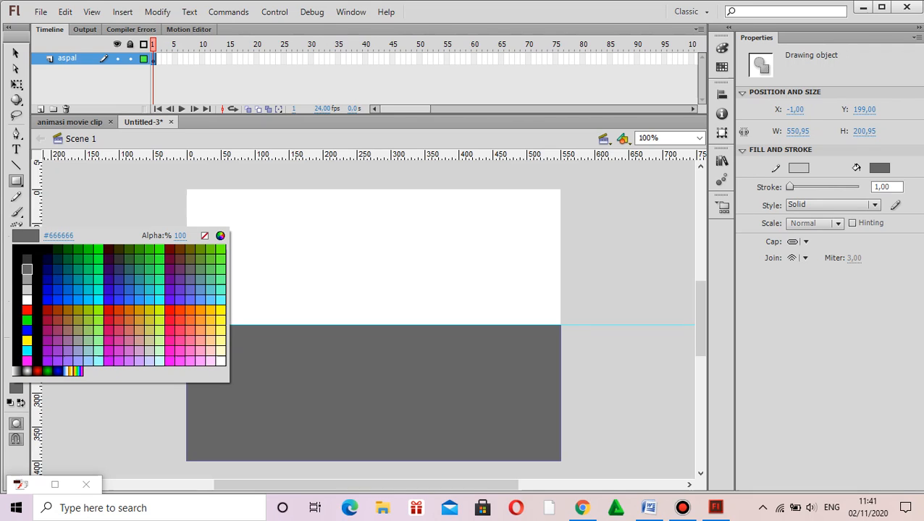
click(27, 270)
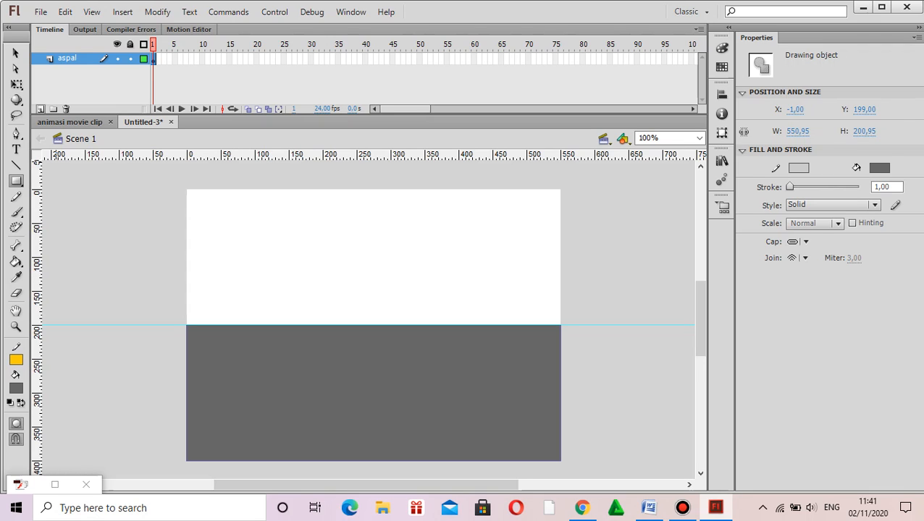
Step: Add a new layer above aspal and name it strip
click(41, 109)
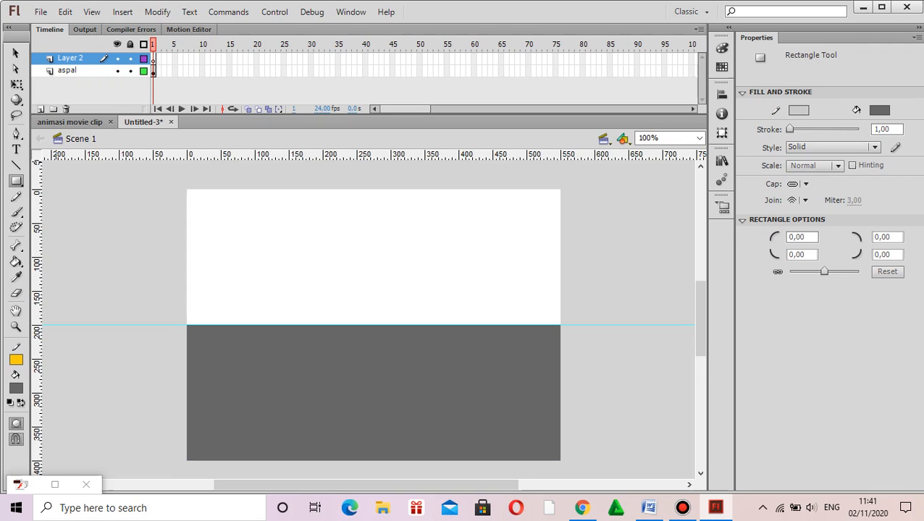
double_click(71, 58)
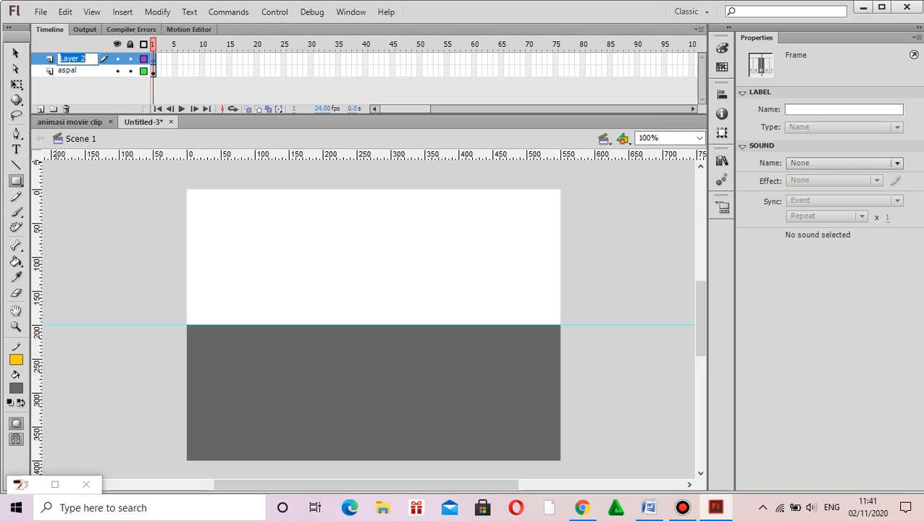
text(strip)
key(Return)
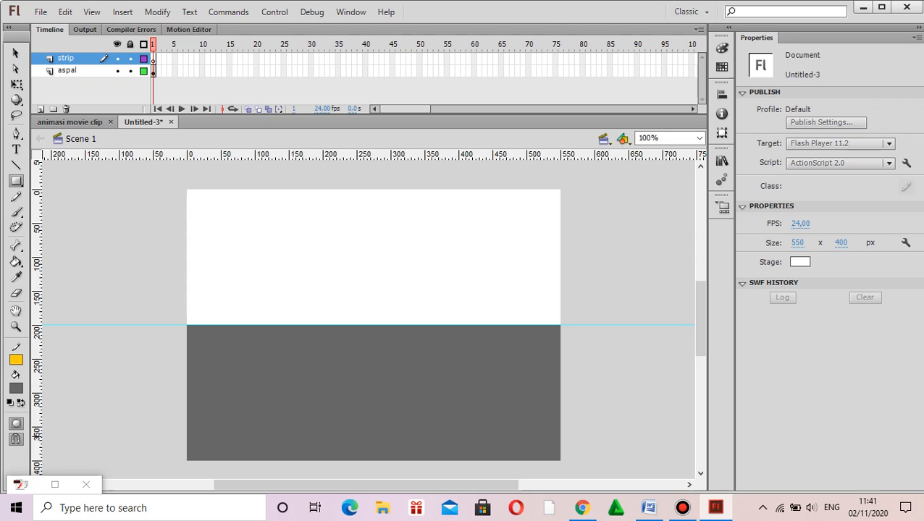
Step: Set the fill colour to light grey #CCCCCC and place two horizontal guides across the road at about 280 and 316 px
click(16, 389)
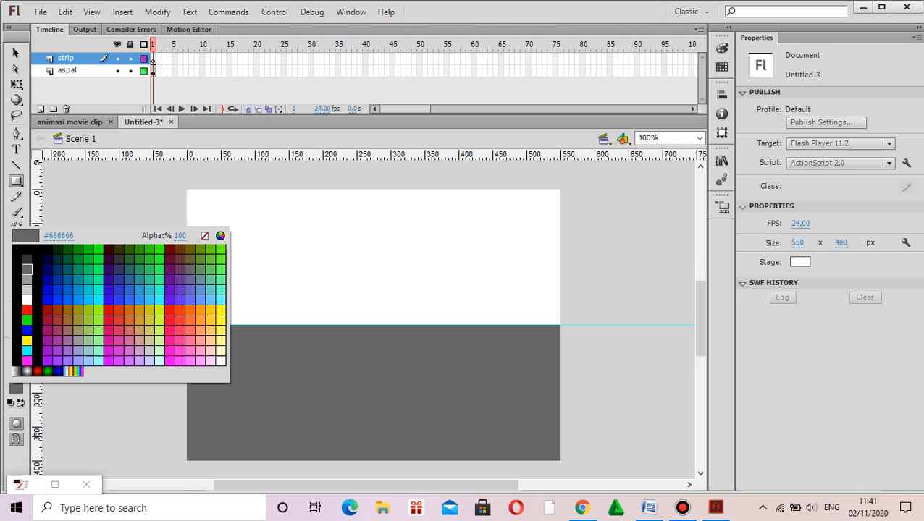
click(210, 310)
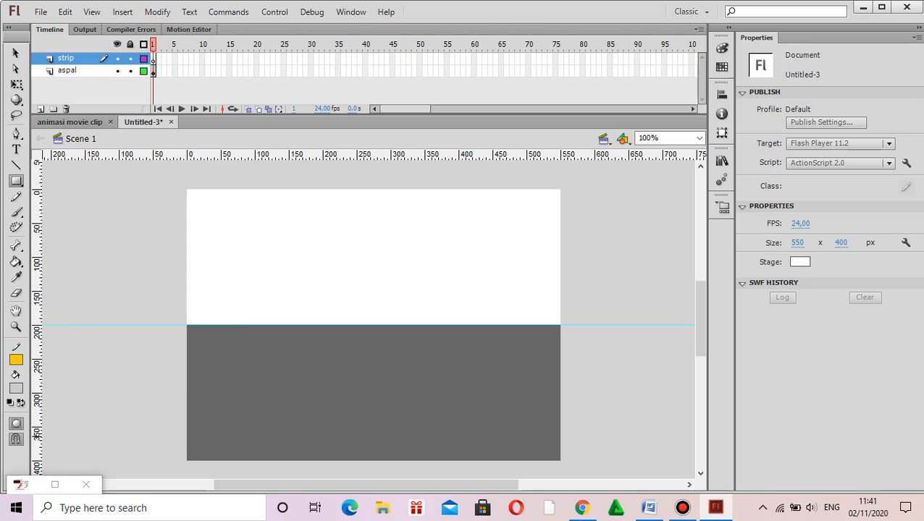
click(16, 181)
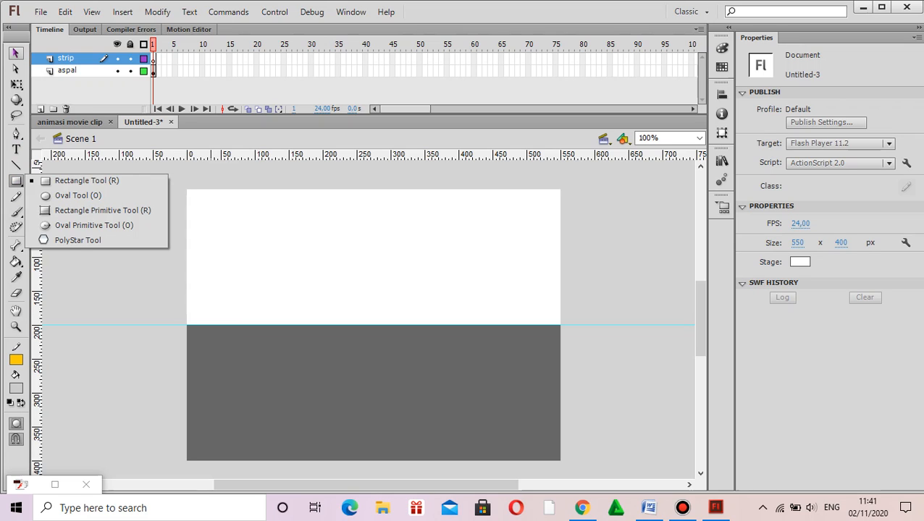
click(16, 53)
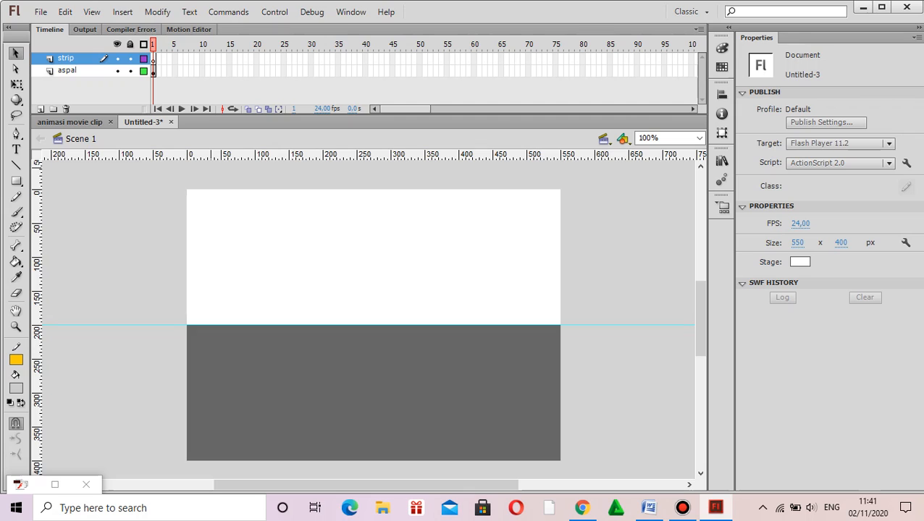
drag(206, 155, 224, 379)
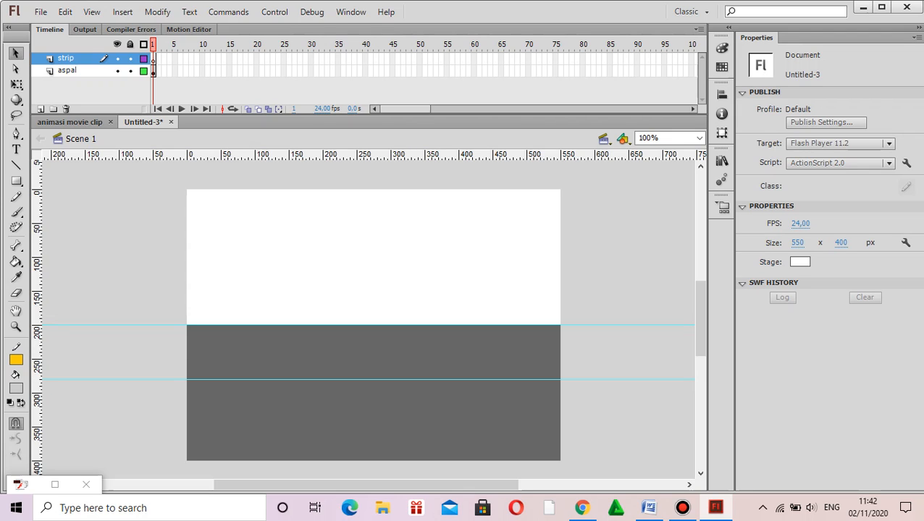
drag(223, 158, 223, 404)
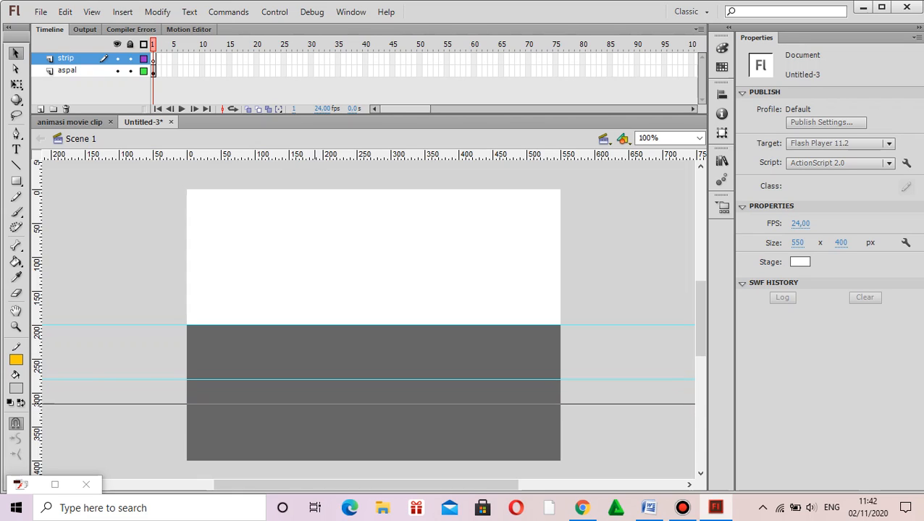
drag(223, 404, 224, 404)
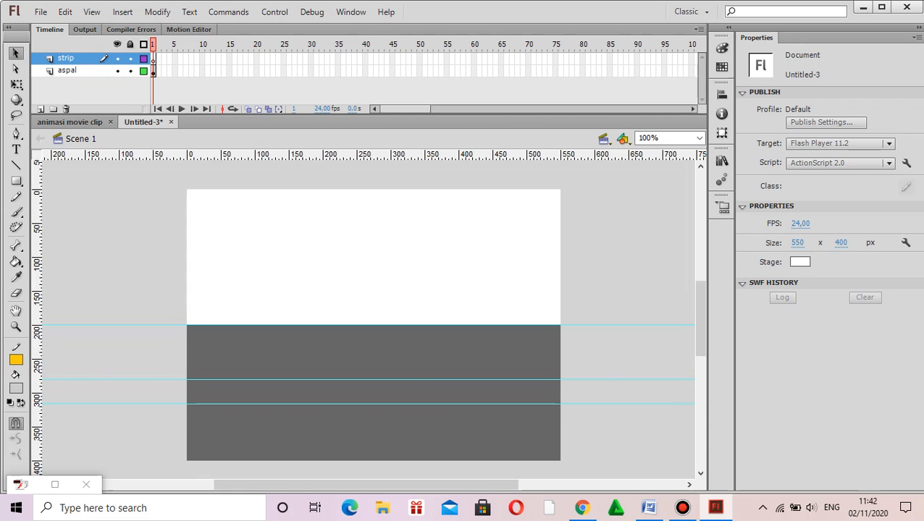
Step: Draw a light grey lane strip about 107 x 36 px between the two road guides and place three copies in a row beside it
key(r)
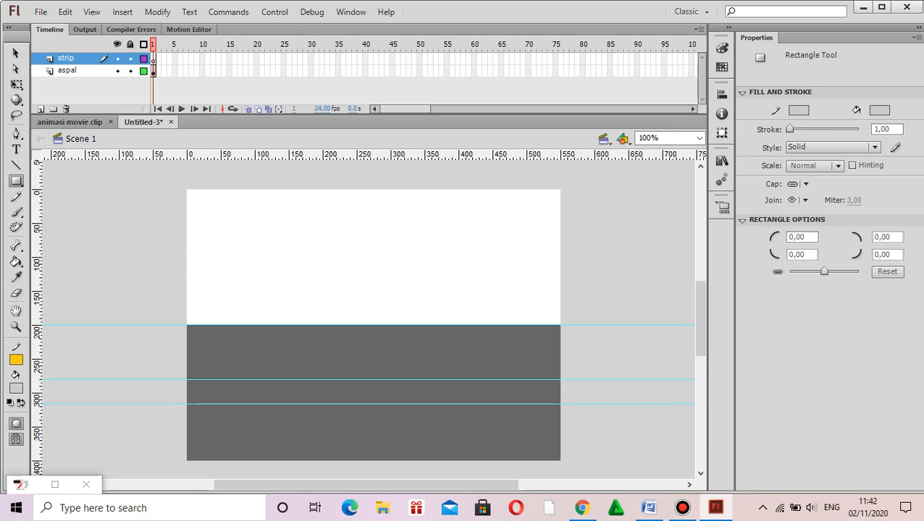
mouse_move(199, 379)
mouse_down()
mouse_move(222, 380)
mouse_move(246, 403)
mouse_move(271, 403)
mouse_up()
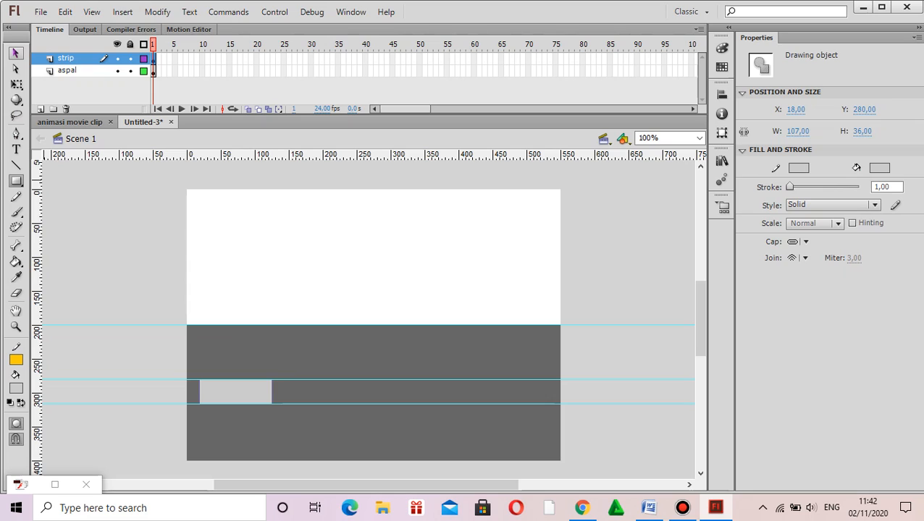
click(15, 53)
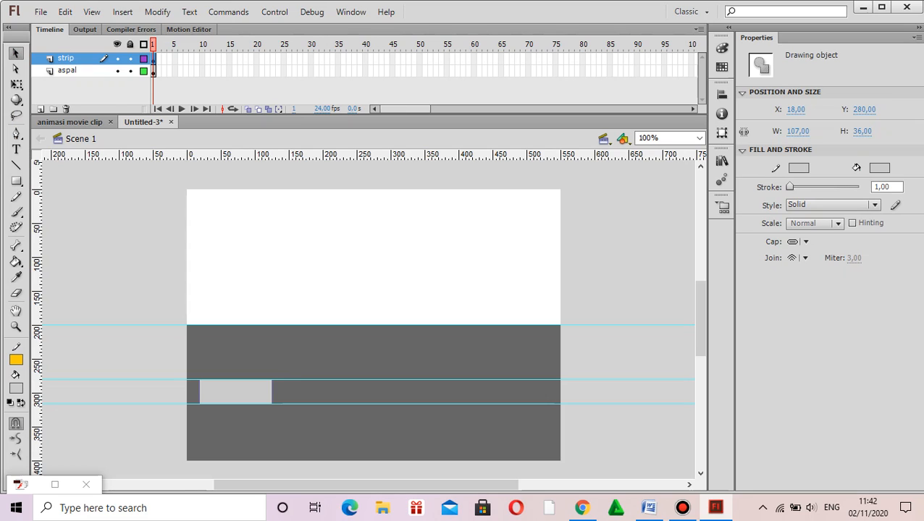
key(ctrl+v)
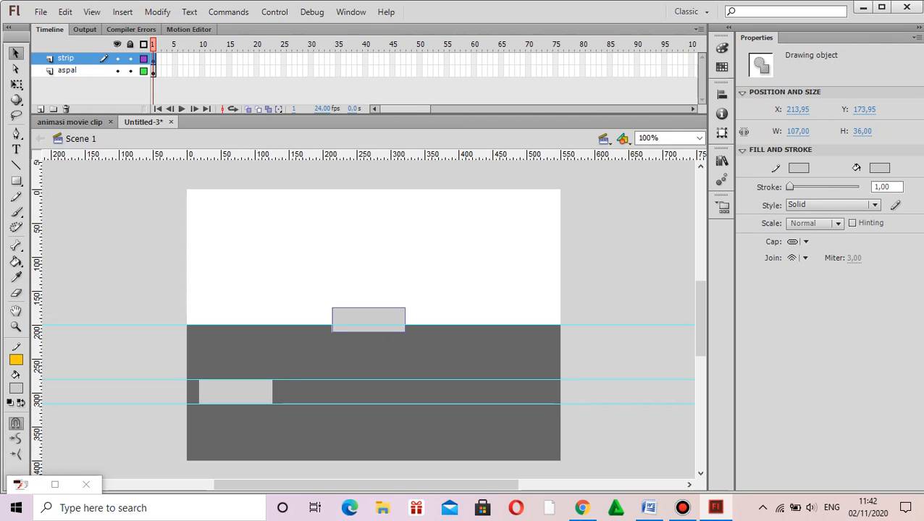
drag(368, 320, 335, 392)
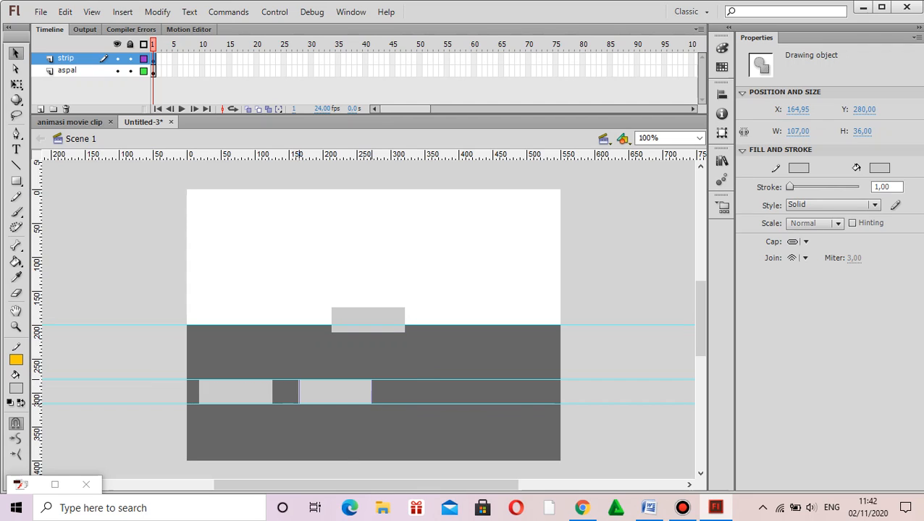
drag(368, 320, 520, 391)
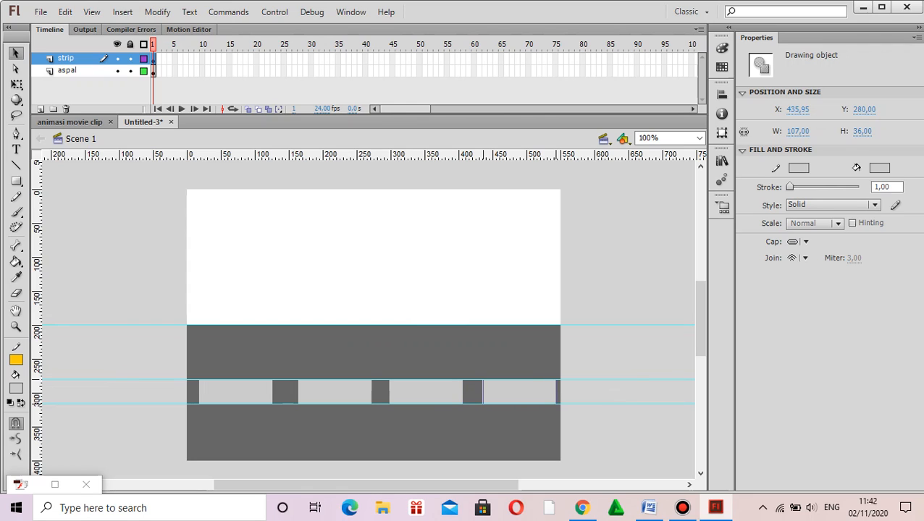
Step: Shift the second, third and fourth lane strips slightly left to even out the gaps, at X about 152, 286 and 418 px
drag(298, 392, 290, 392)
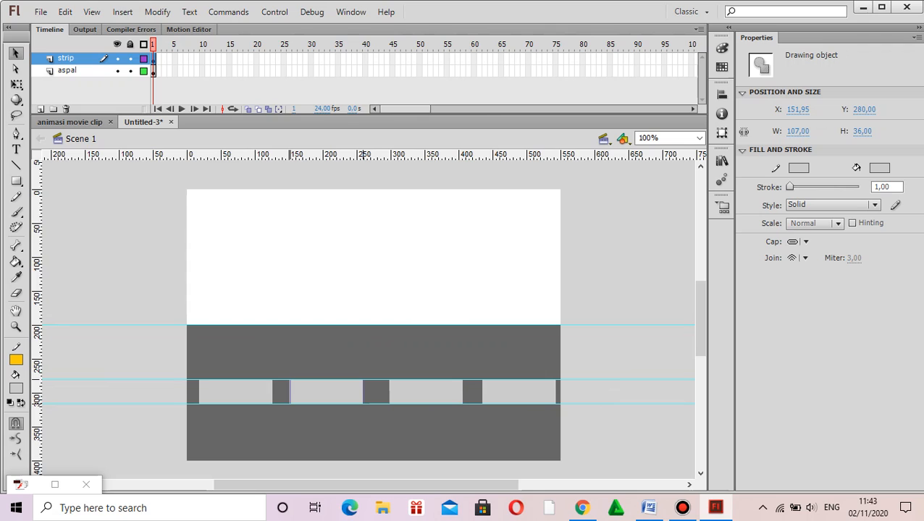
drag(389, 391, 382, 391)
drag(483, 391, 470, 392)
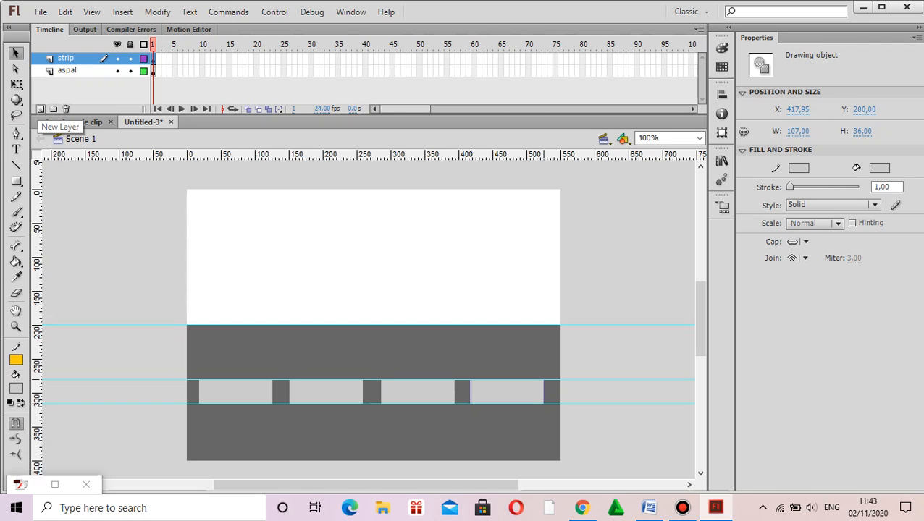
Step: Add a new layer above strip and name it awan
click(41, 109)
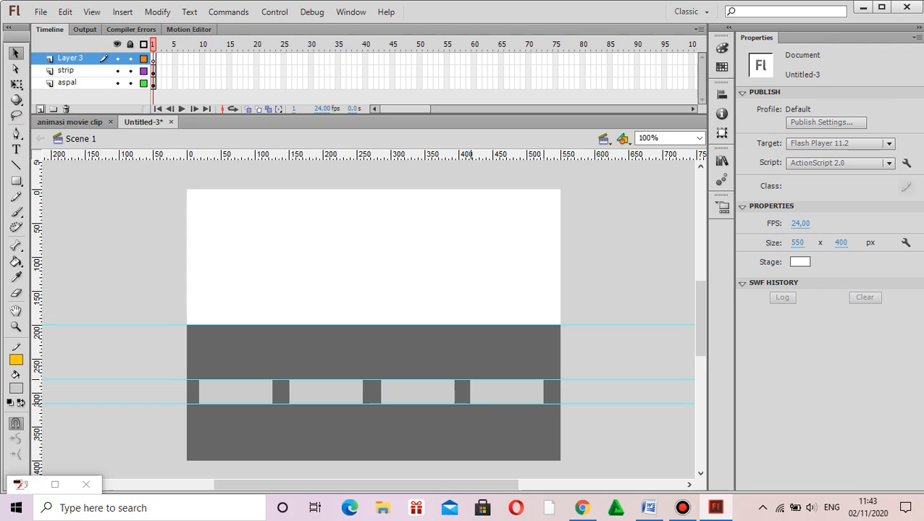
double_click(71, 59)
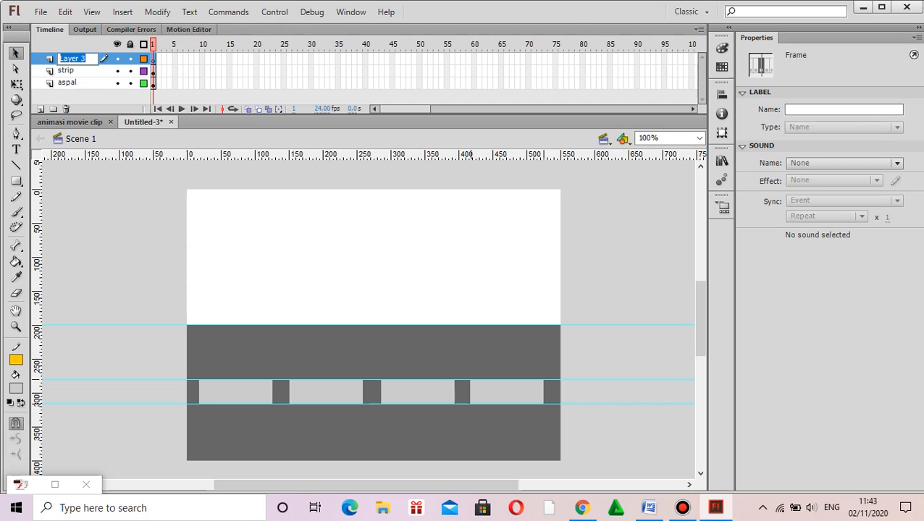
text(awan)
click(15, 54)
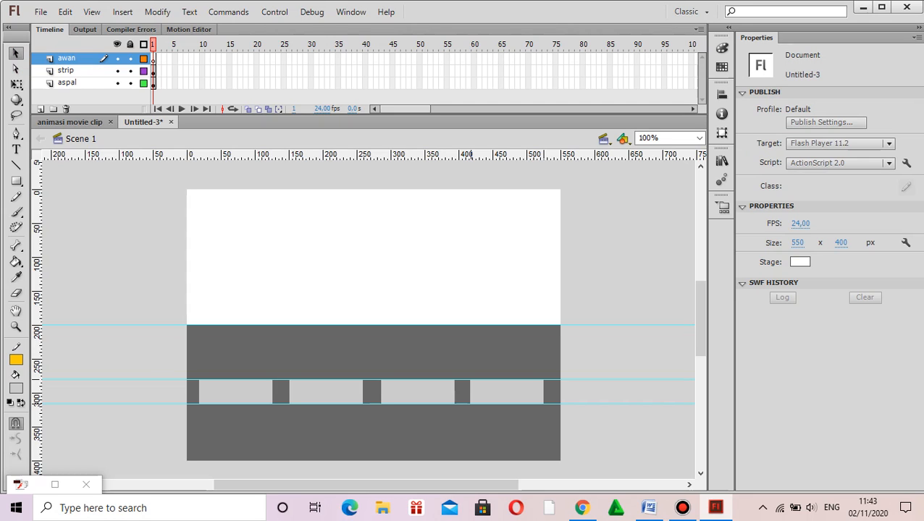
Step: Paint a closed cloud outline about 223 x 126 px over the stage's upper-left corner with the Brush tool in light grey
click(16, 196)
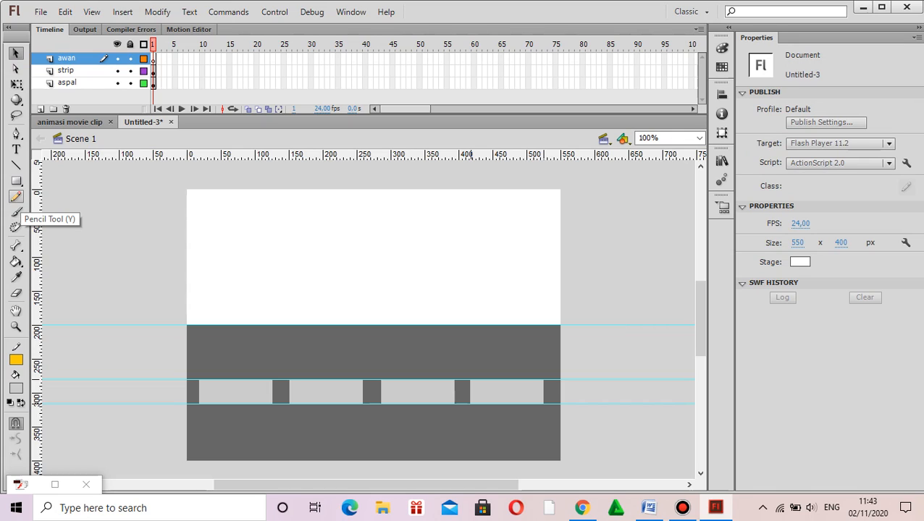
click(16, 211)
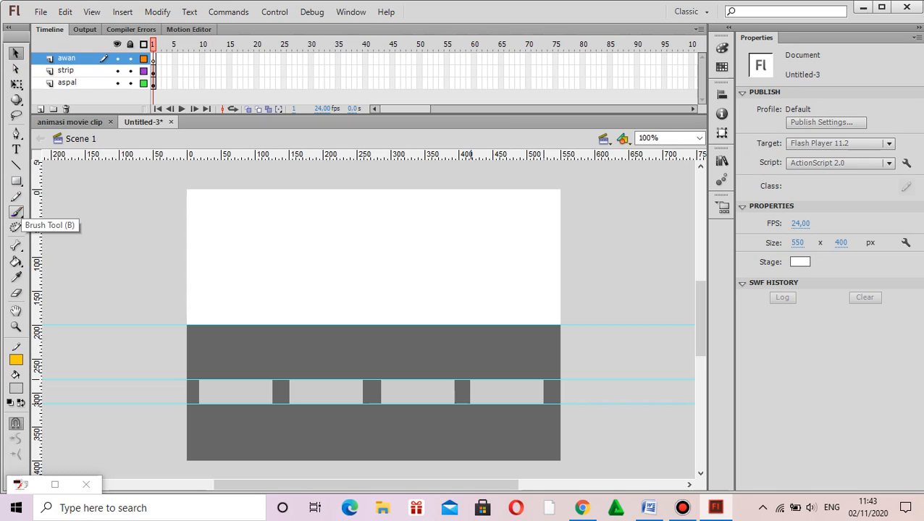
click(16, 197)
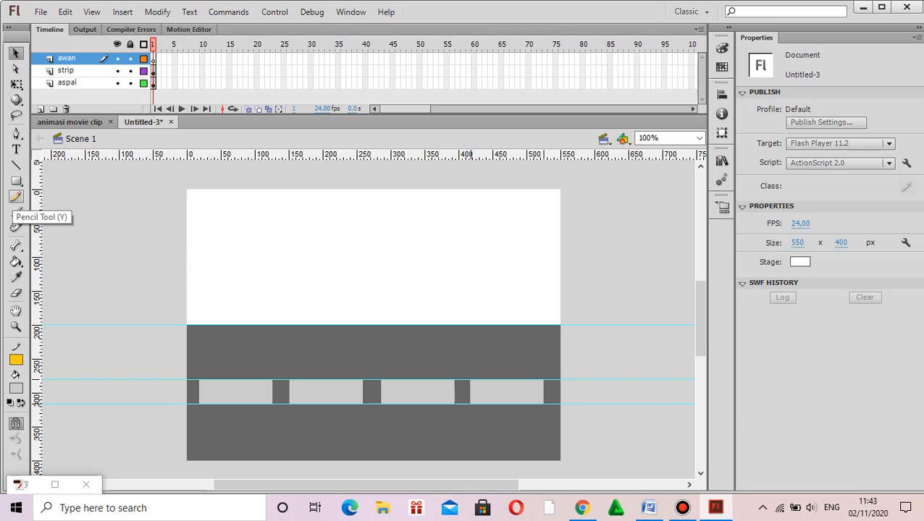
click(16, 211)
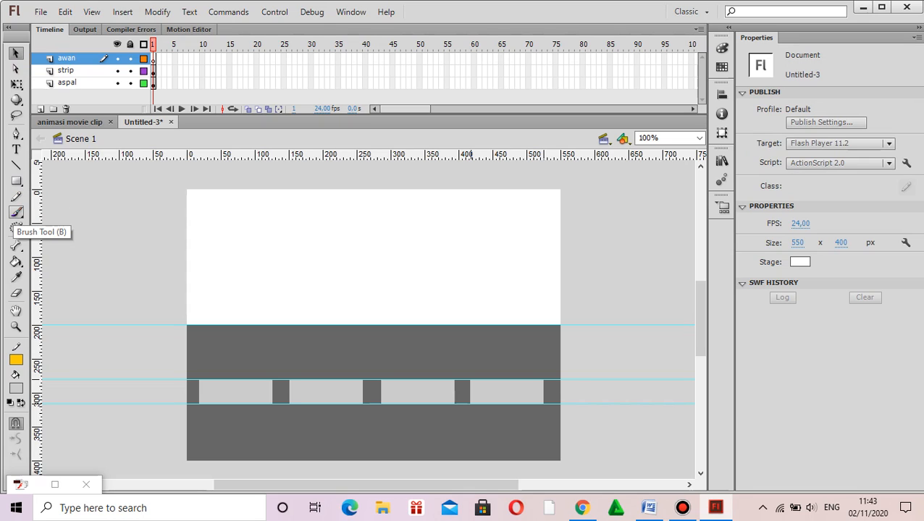
click(16, 196)
click(16, 211)
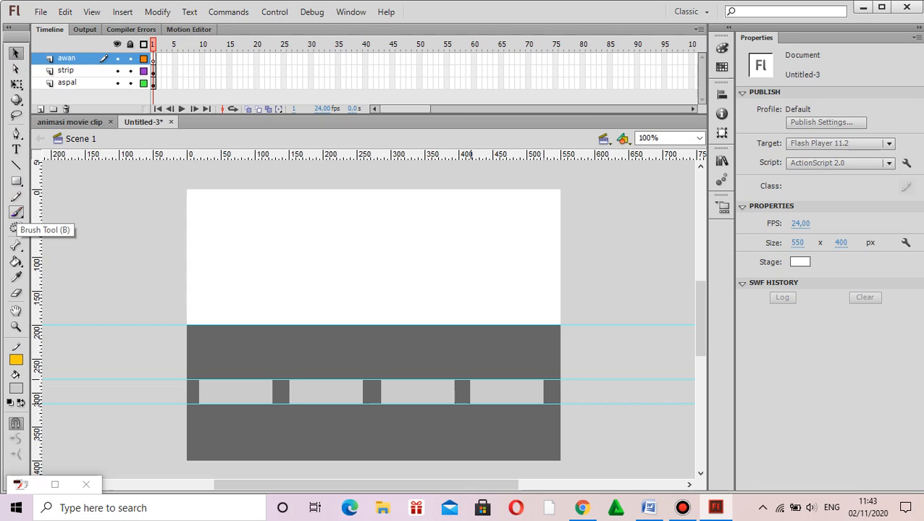
click(15, 212)
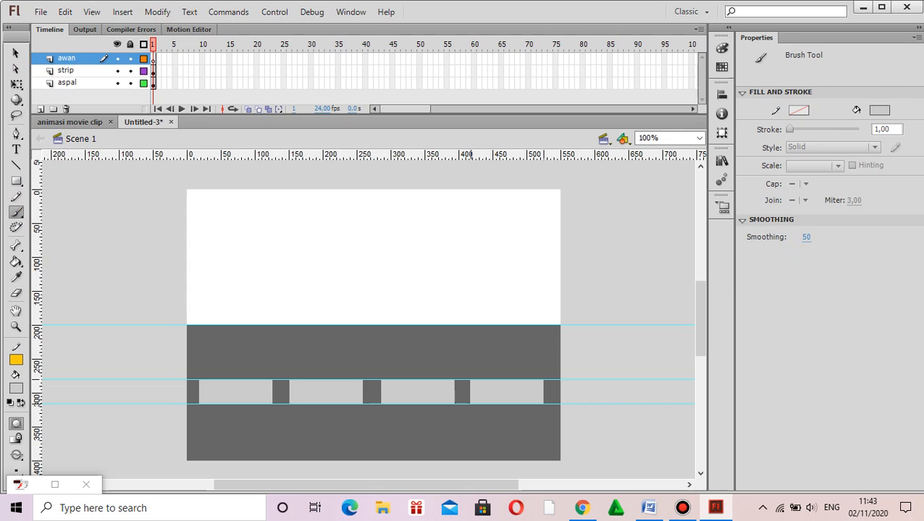
mouse_move(198, 200)
mouse_down()
mouse_move(260, 194)
mouse_move(272, 216)
mouse_move(308, 210)
mouse_move(313, 237)
mouse_move(295, 255)
mouse_move(269, 263)
mouse_move(260, 248)
mouse_move(227, 269)
mouse_move(217, 249)
mouse_move(177, 261)
mouse_move(166, 243)
mouse_up()
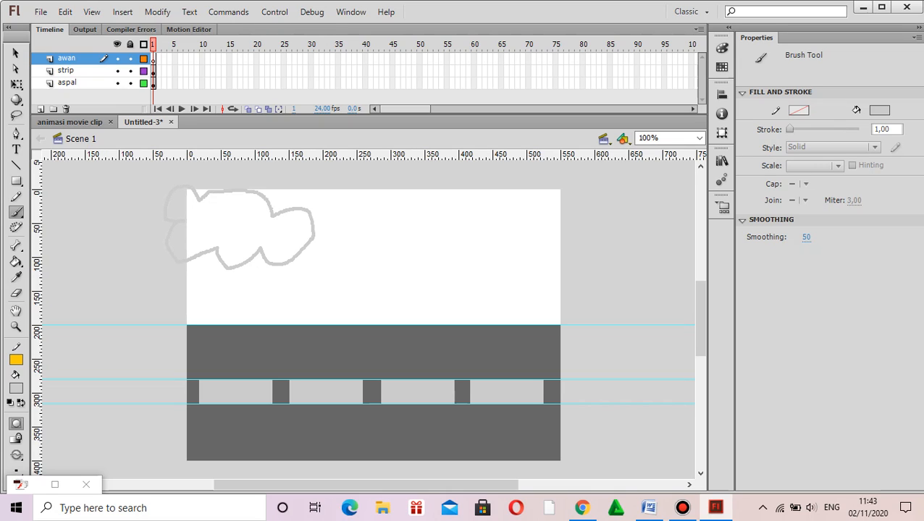
drag(200, 202, 201, 204)
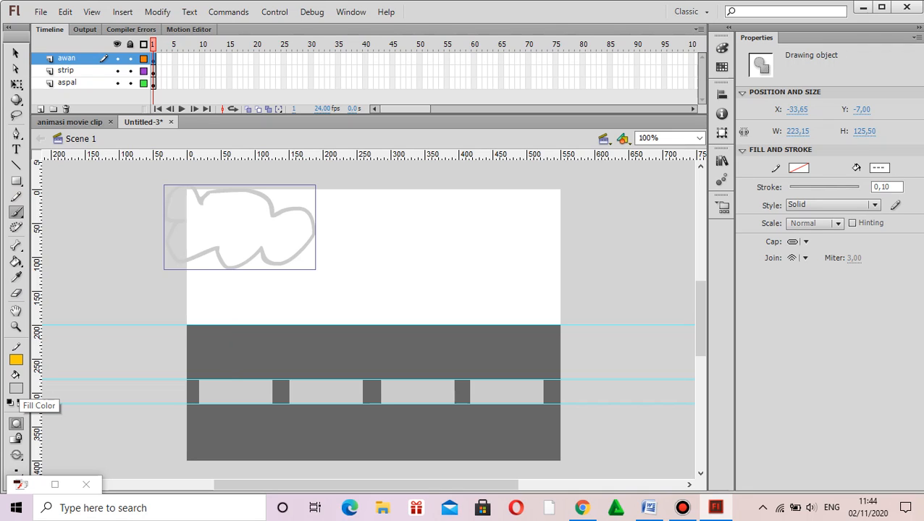
Step: Change the fill colour of the cloud outline to bright blue
click(16, 389)
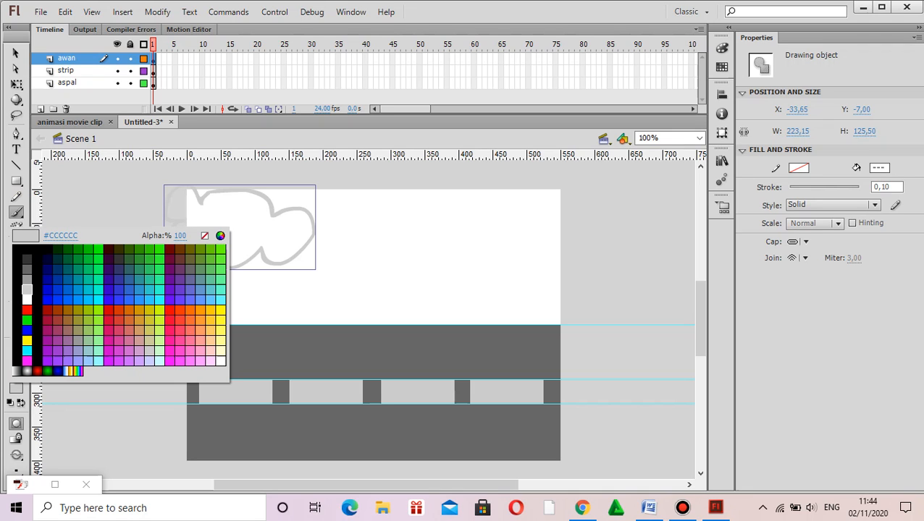
click(68, 299)
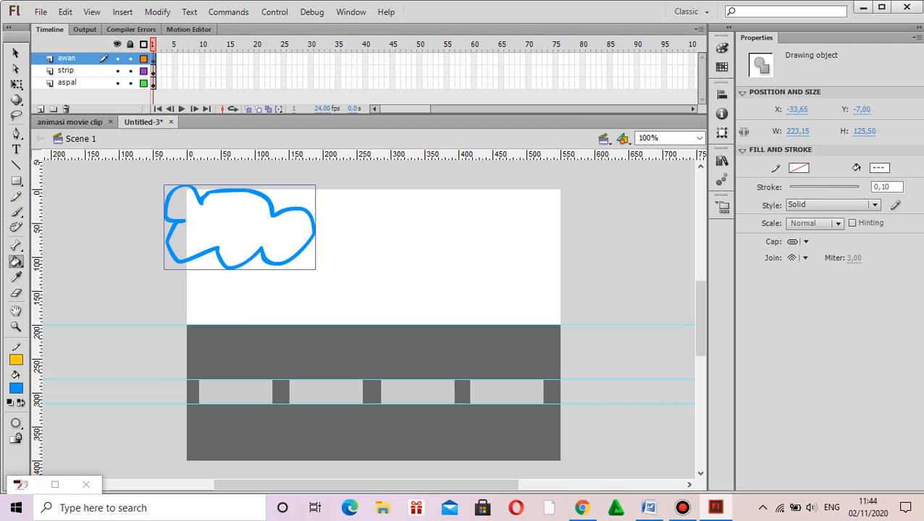
Step: Fill the cloud outline's interior with bright blue, and shrink the cloud to about 139 x 97 px inside the stage's upper-left corner
click(233, 226)
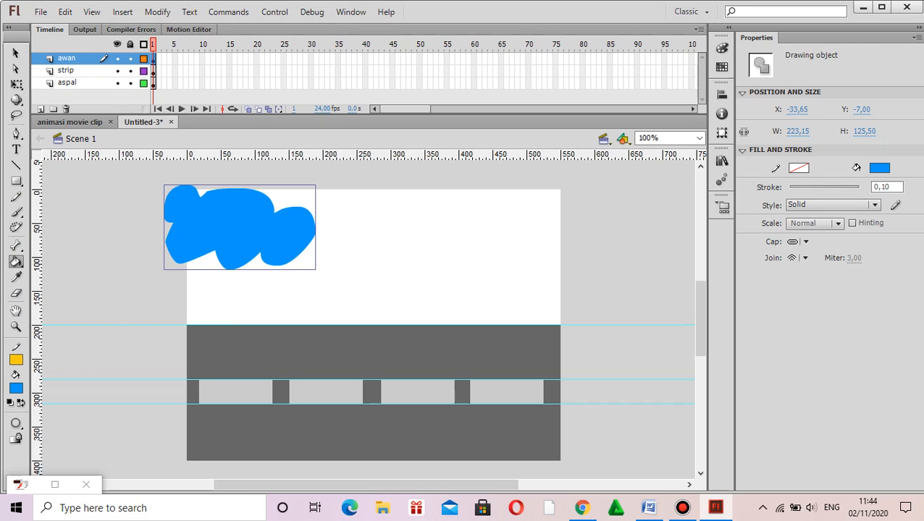
click(16, 84)
drag(316, 227, 292, 227)
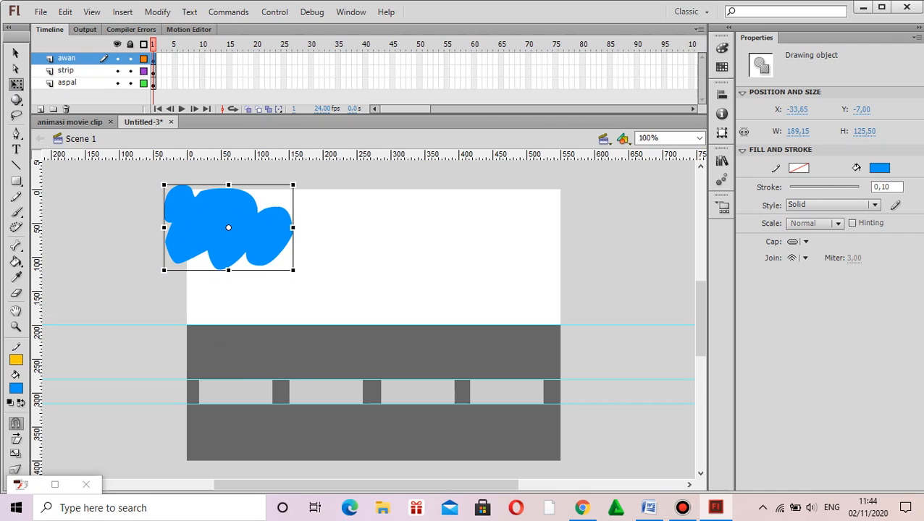
drag(228, 185, 229, 199)
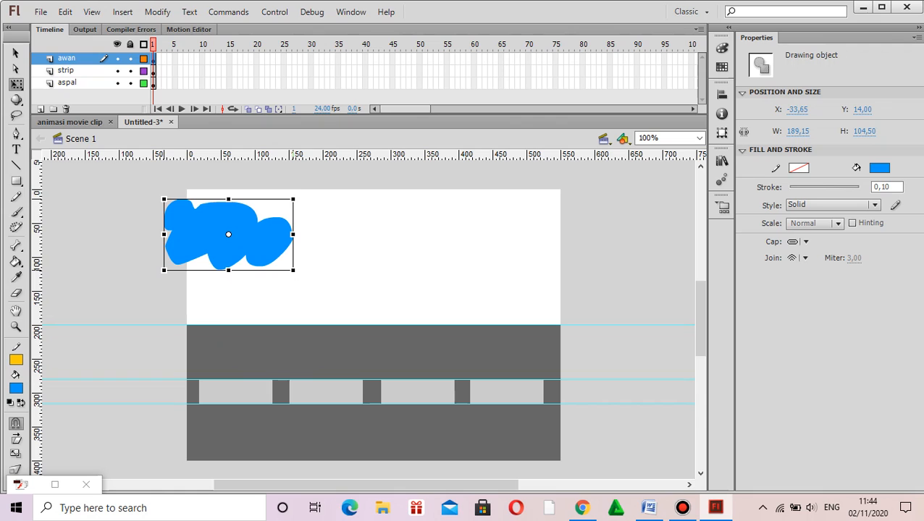
drag(228, 270, 228, 260)
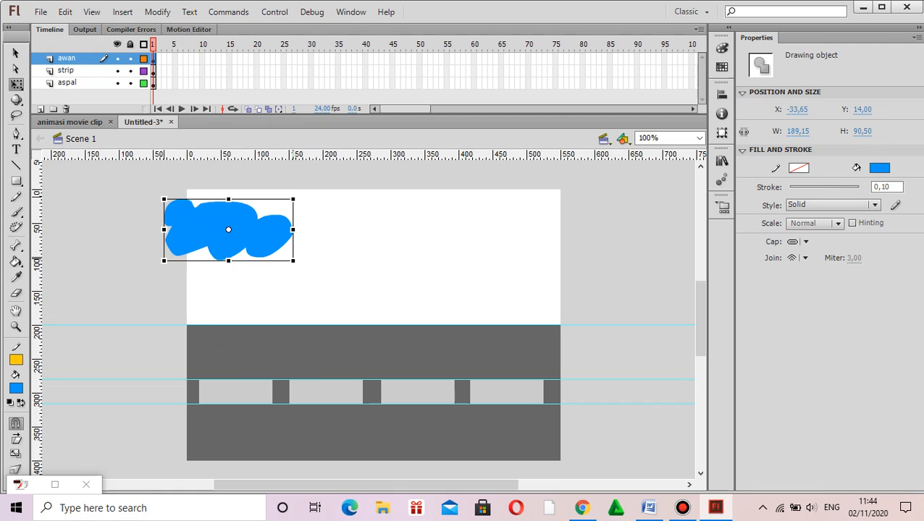
drag(164, 229, 186, 230)
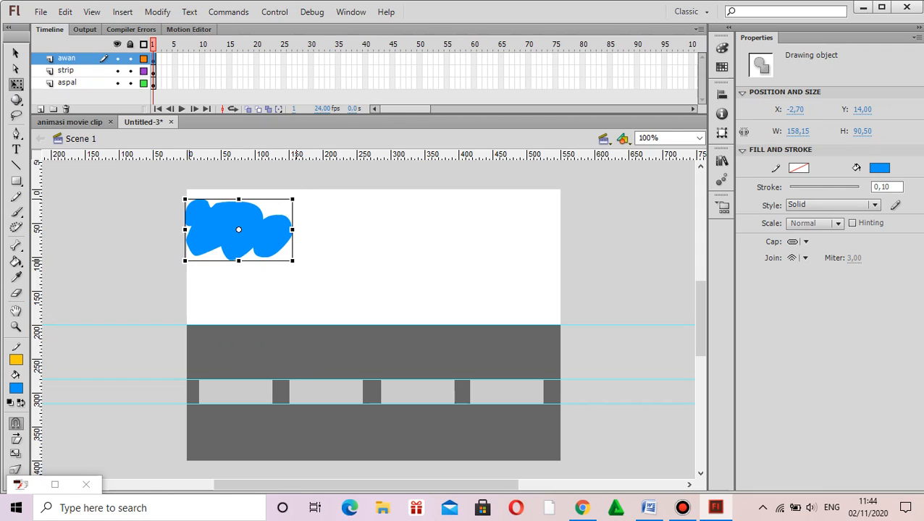
drag(293, 230, 281, 230)
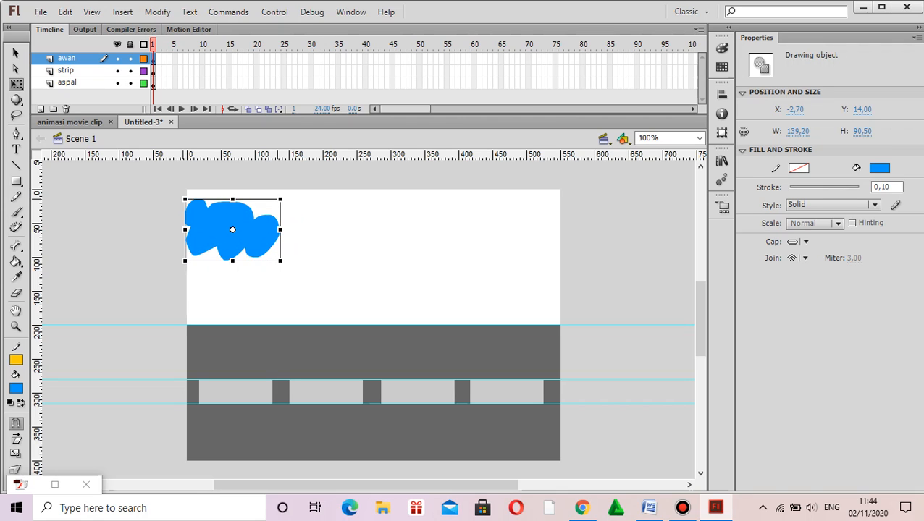
drag(233, 199, 232, 195)
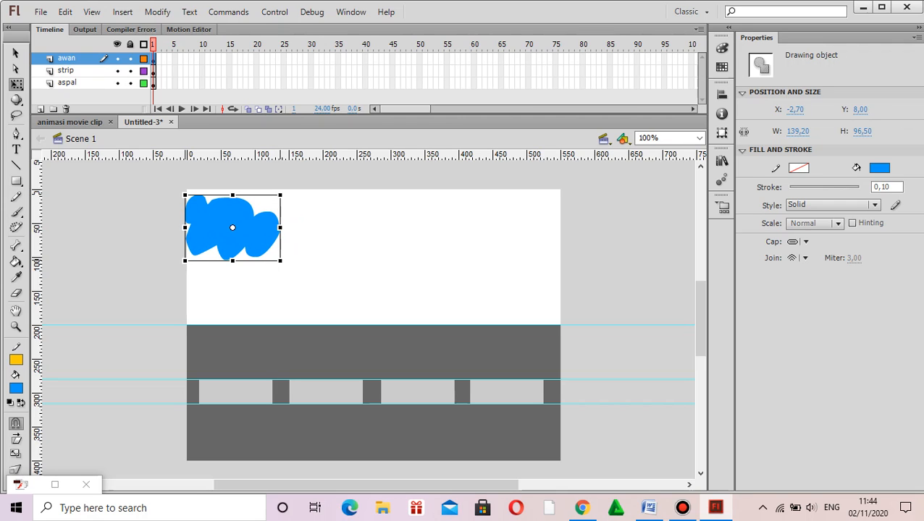
mouse_move(233, 227)
mouse_down()
mouse_move(239, 210)
mouse_move(242, 227)
mouse_move(233, 221)
mouse_up()
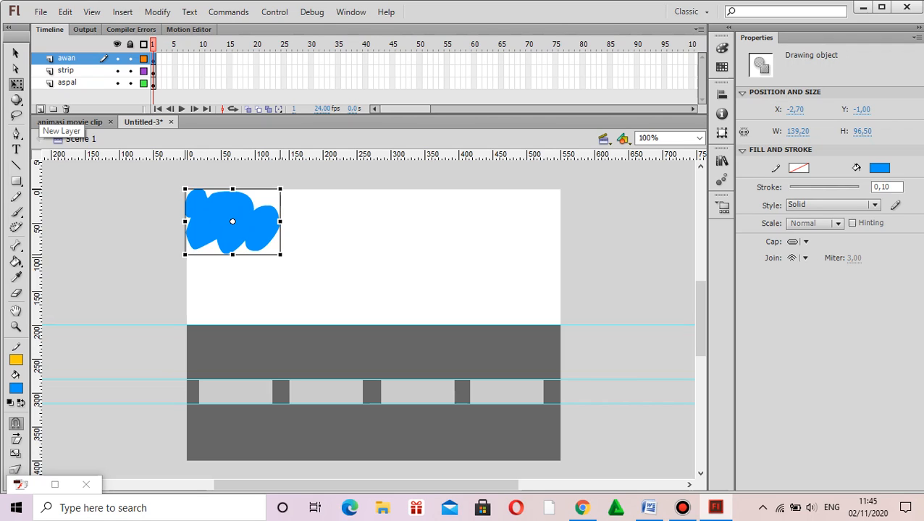
Step: Add a new layer above awan and name it objek
click(40, 109)
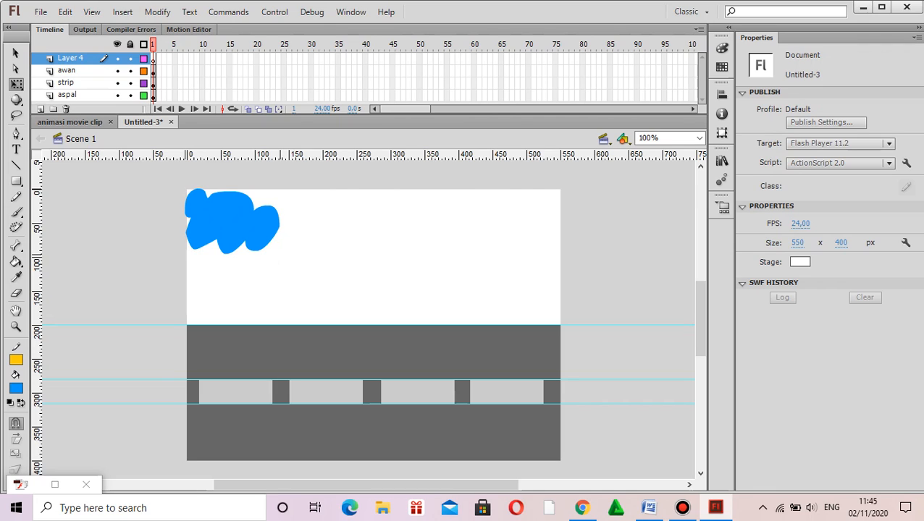
double_click(72, 58)
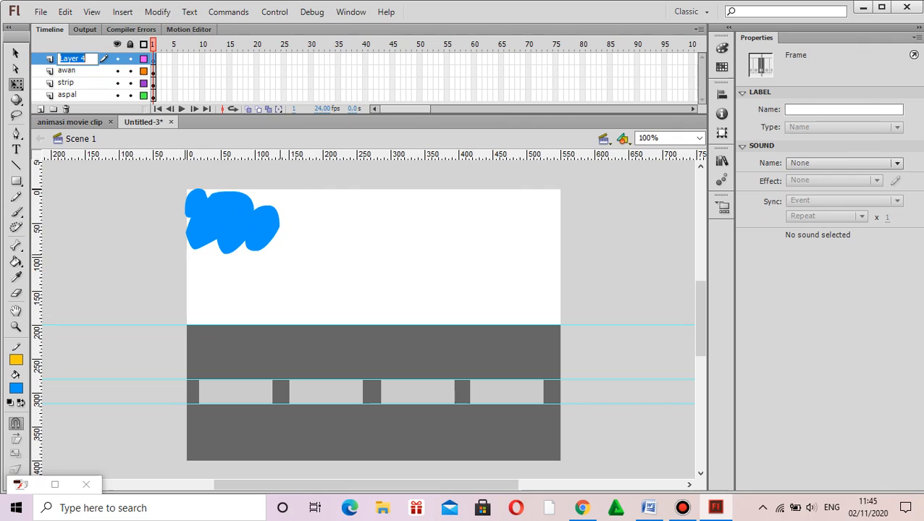
text(onje)
key(BackSpace)
key(BackSpace)
key(BackSpace)
text(bjek)
click(16, 54)
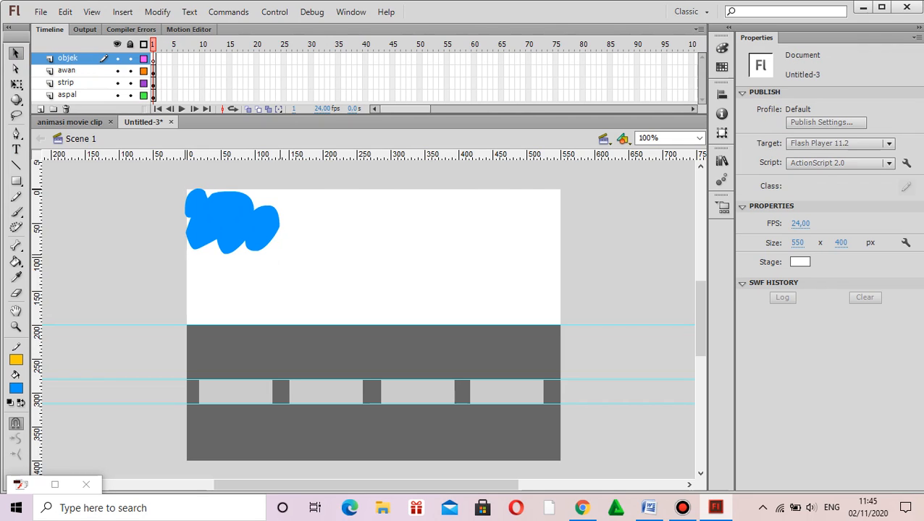
Step: Add vertical guides at about 150 and 350 px and horizontal guides at about 100 and 250 px
click(721, 160)
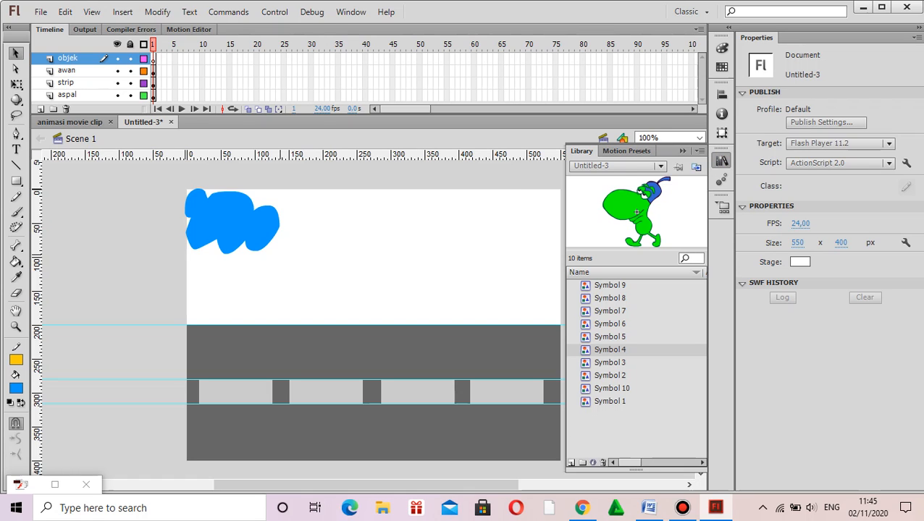
click(722, 159)
drag(37, 290, 290, 290)
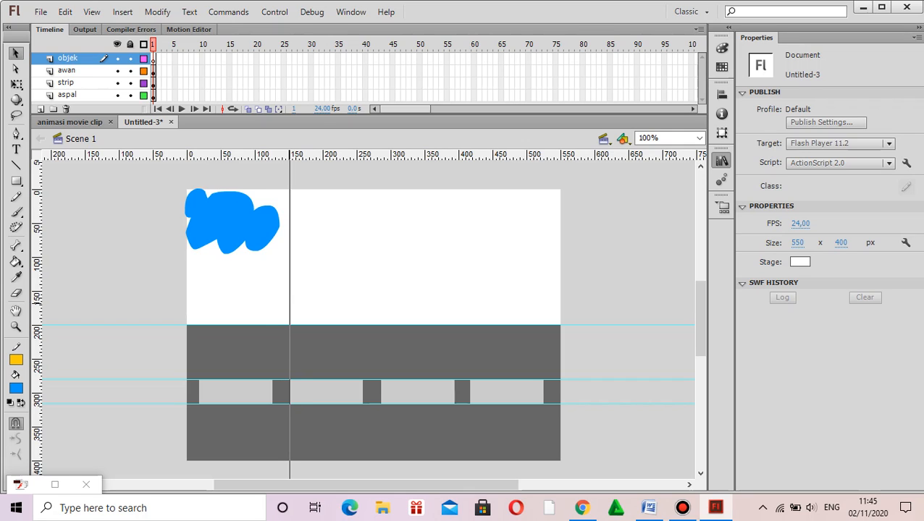
drag(289, 302, 289, 303)
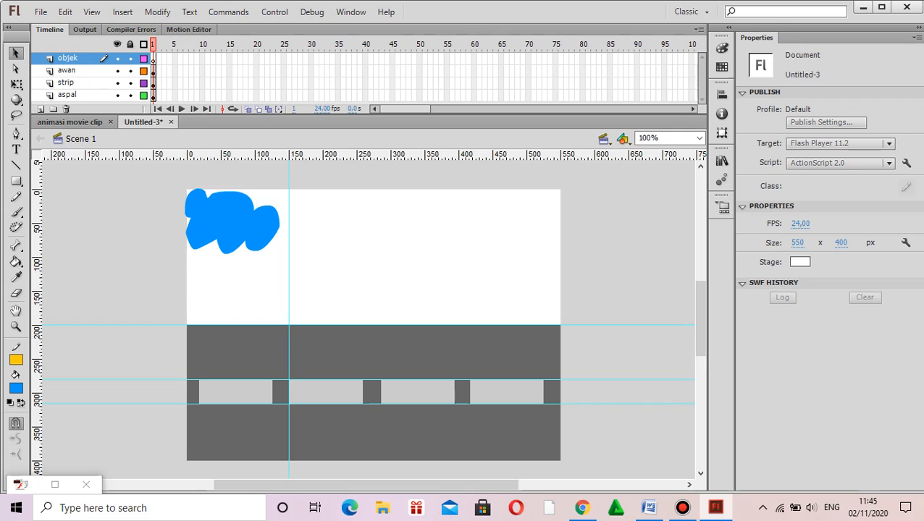
drag(37, 303, 425, 303)
drag(460, 153, 467, 257)
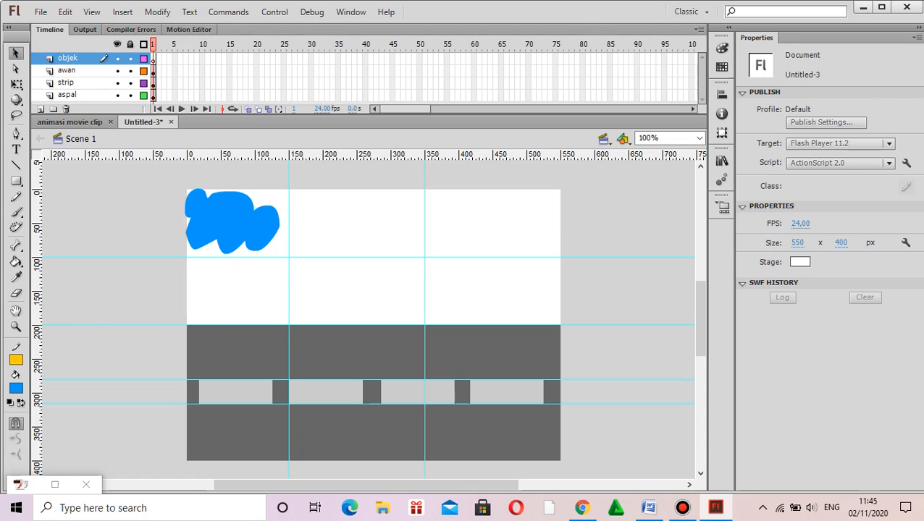
drag(471, 154, 470, 359)
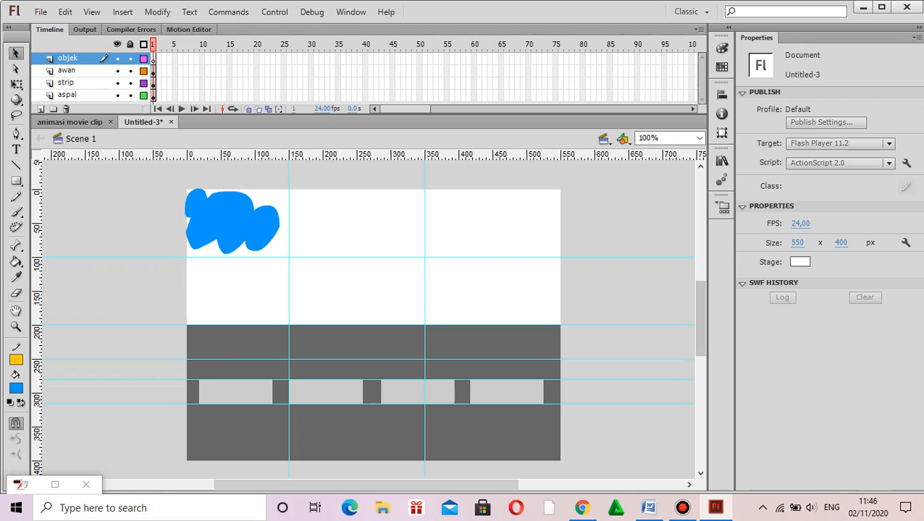
Step: Place Symbol 1 from the library on the objek layer between the vertical guides, at about X 248, Y 200
click(722, 160)
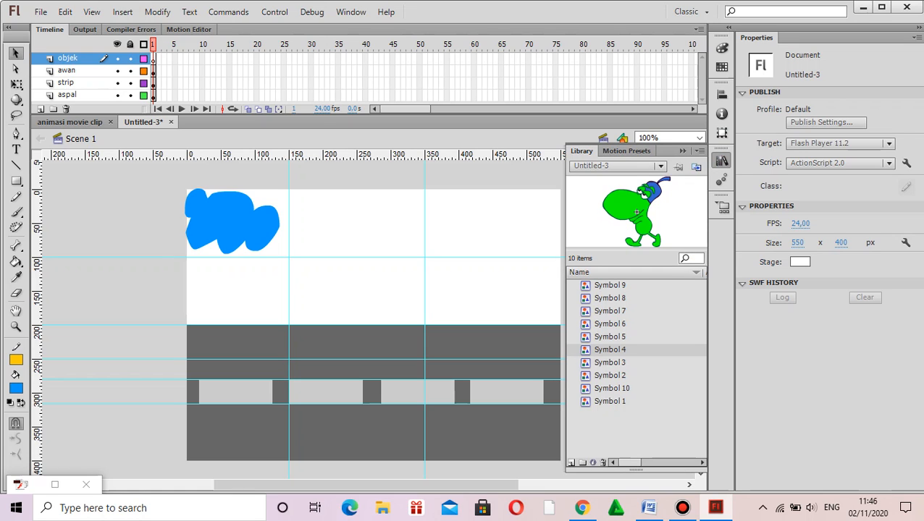
click(609, 401)
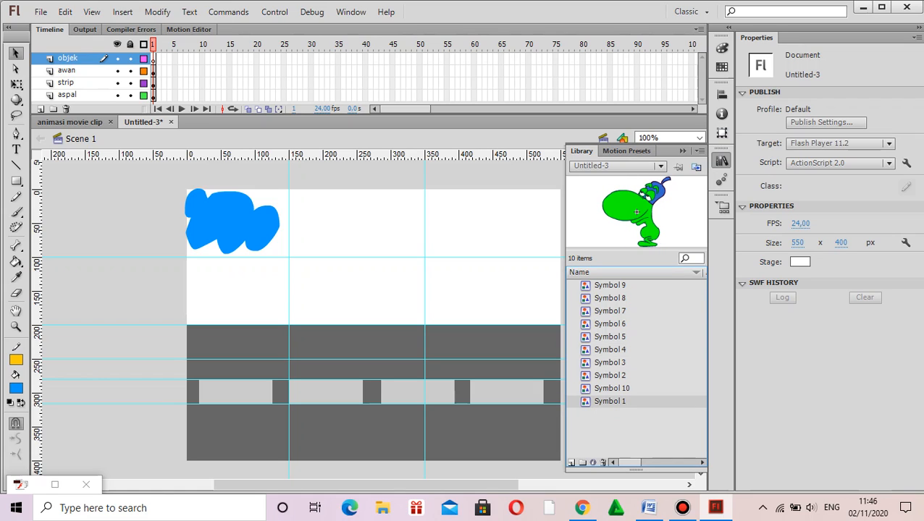
drag(609, 401, 355, 326)
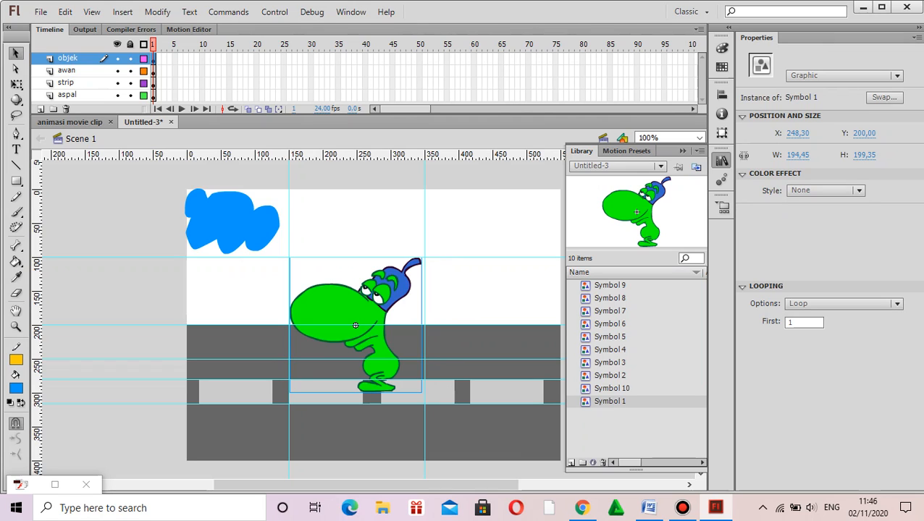
Step: Raise the uppermost horizontal guide to about 75 px and move the character up to about Y 174
drag(477, 257, 477, 246)
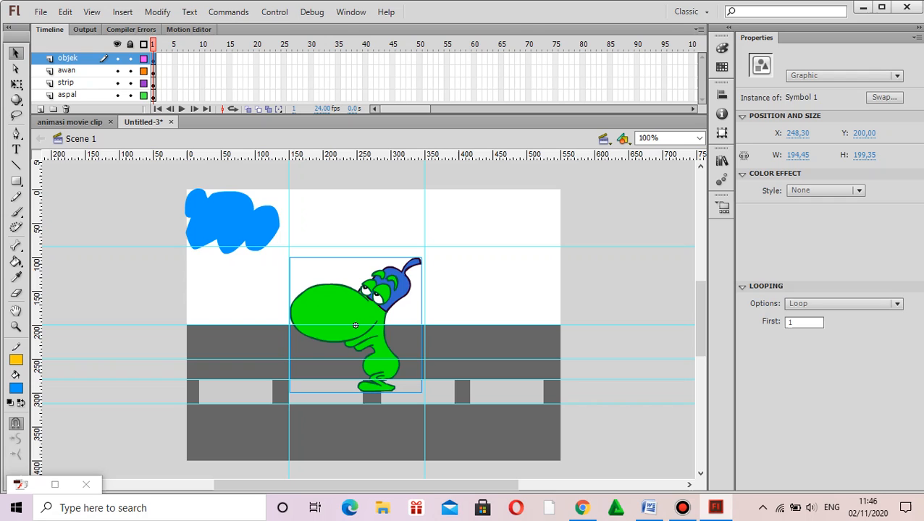
drag(398, 294, 398, 276)
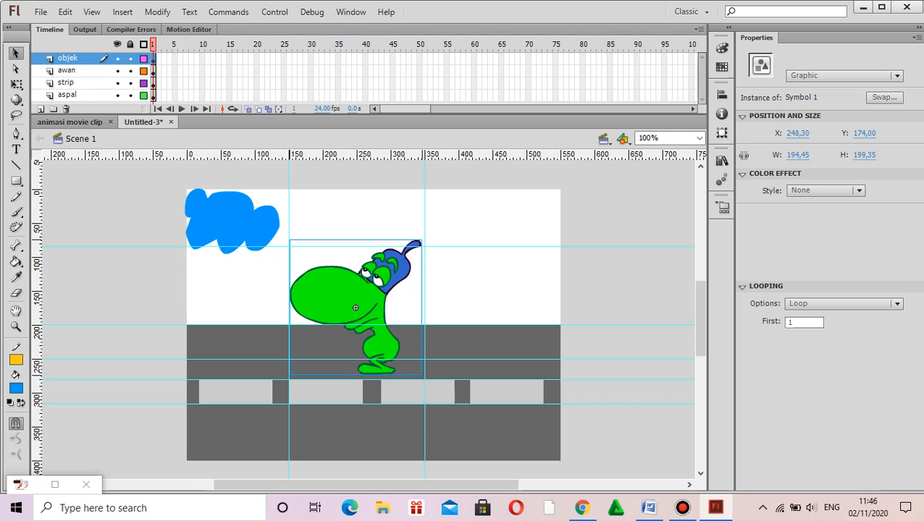
drag(453, 246, 452, 239)
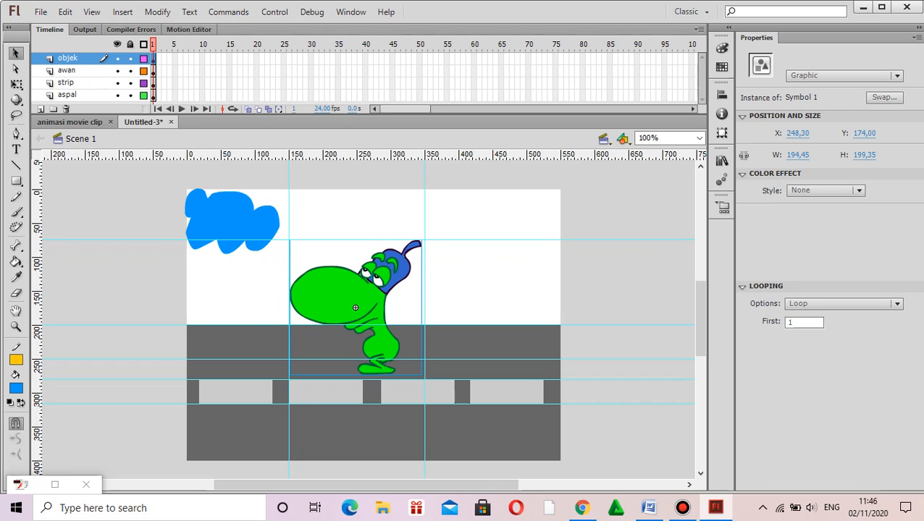
Step: Nudge the character up and slightly left to about X 246, Y 159, against the first vertical guide
key(Up)
key(Up)
key(Up)
key(Up)
key(Up)
key(Up)
key(Up)
key(Up)
key(Up)
key(Up)
key(Up)
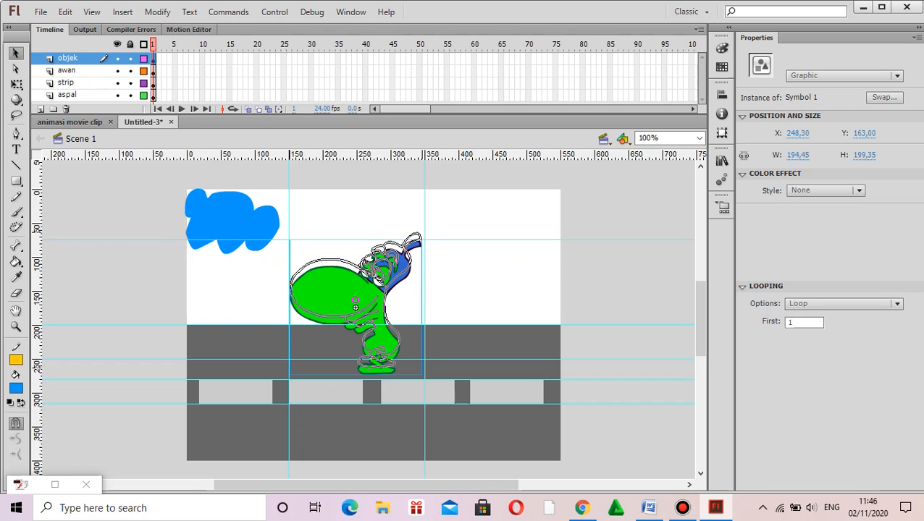
key(Up)
key(Up)
key(Up)
key(Up)
key(Up)
key(Up)
key(Up)
key(Up)
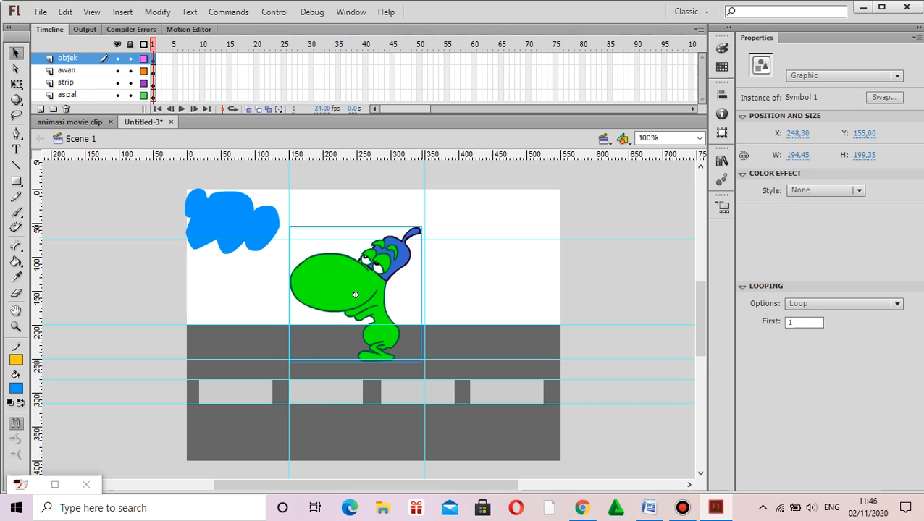
key(Down)
key(Down)
key(Down)
key(Down)
key(Down)
key(Down)
key(Down)
key(Down)
key(Down)
key(Down)
key(Left)
key(Left)
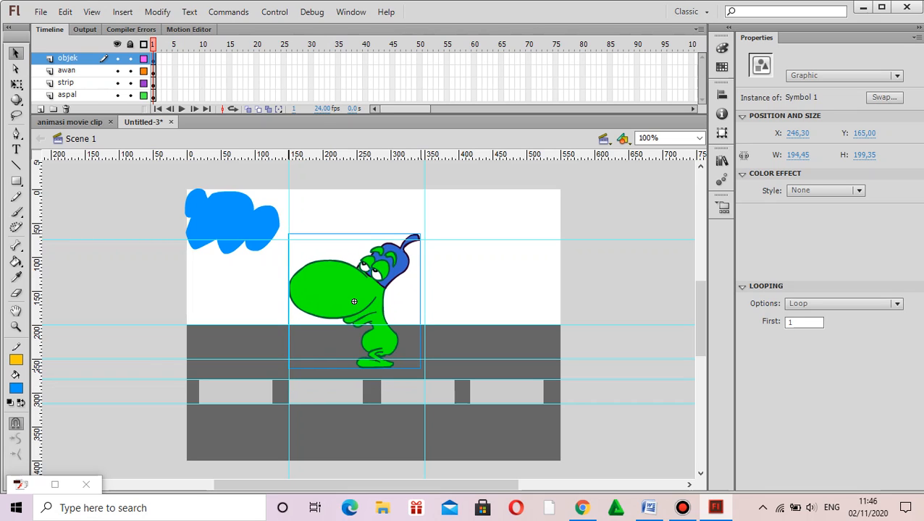
key(Up)
key(Up)
key(Up)
key(Up)
key(Up)
key(Up)
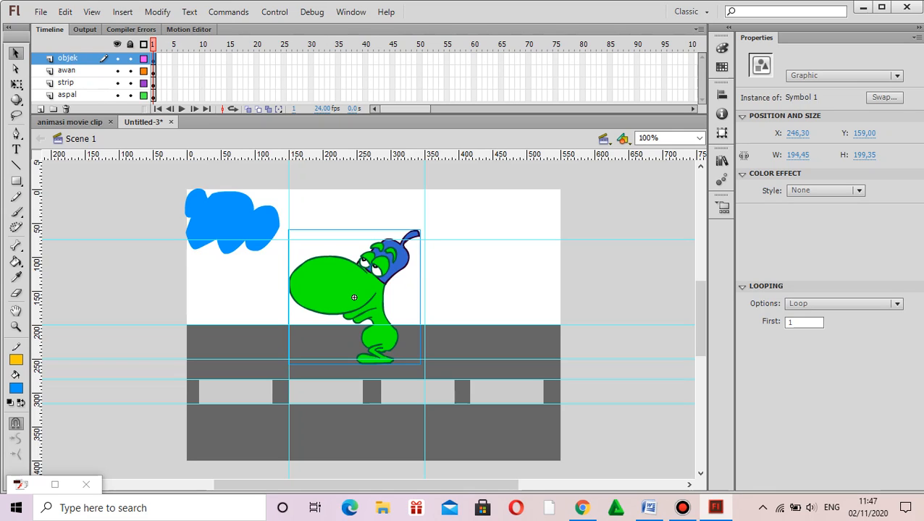
Step: Scale the character with Free Transform to about 201 x 176 px so its bounds fit the surrounding guides
key(q)
click(16, 84)
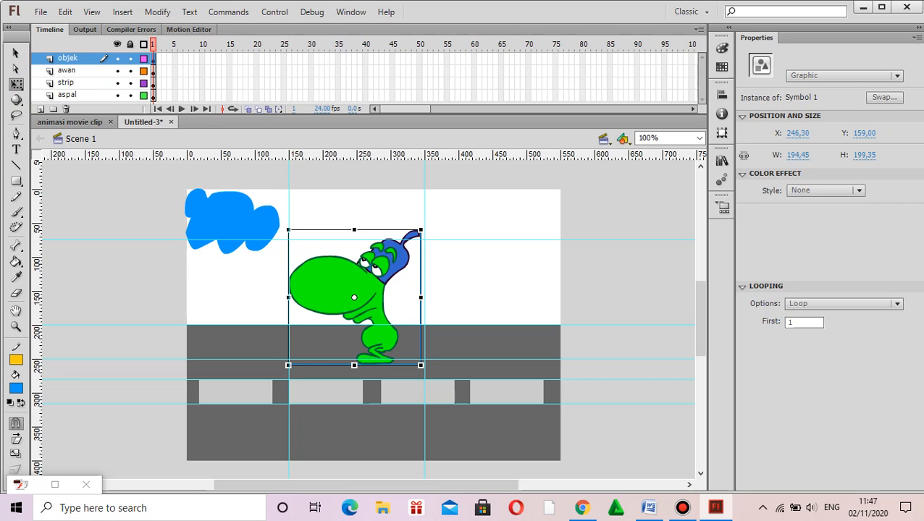
drag(354, 297, 289, 298)
drag(420, 297, 424, 297)
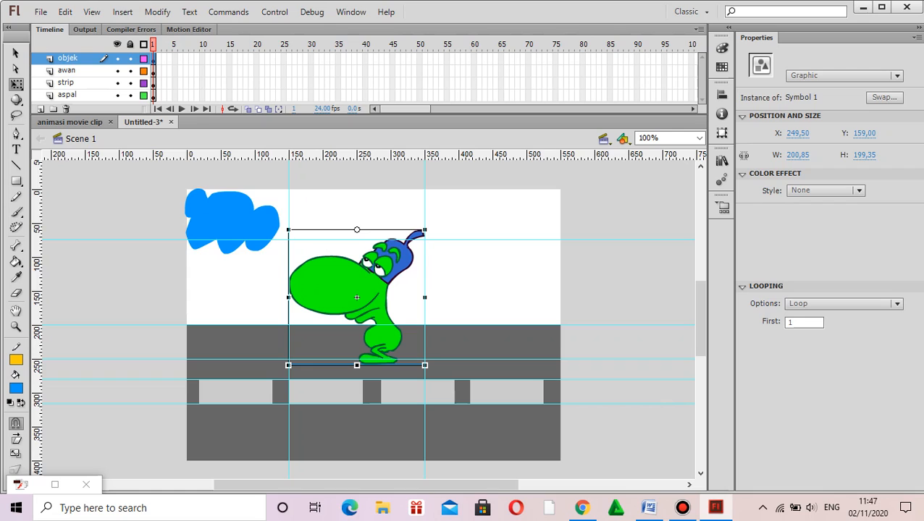
drag(357, 365, 357, 359)
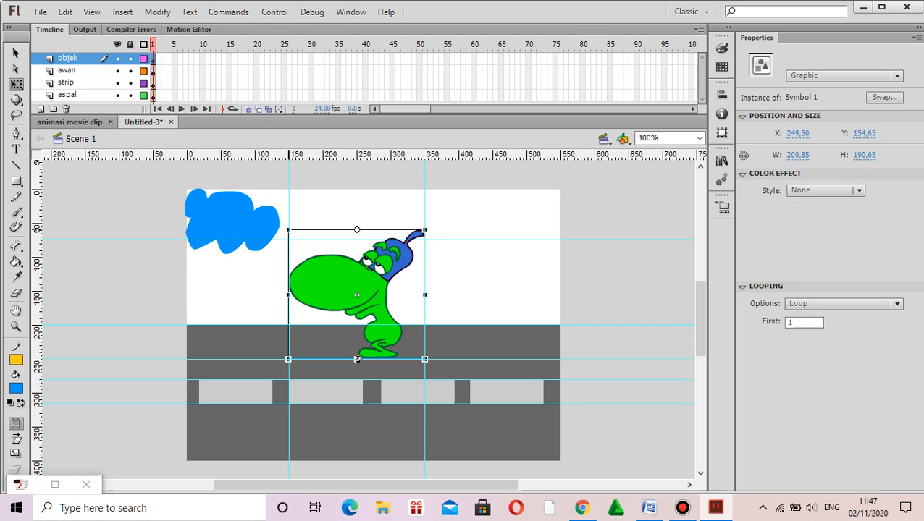
drag(357, 229, 357, 240)
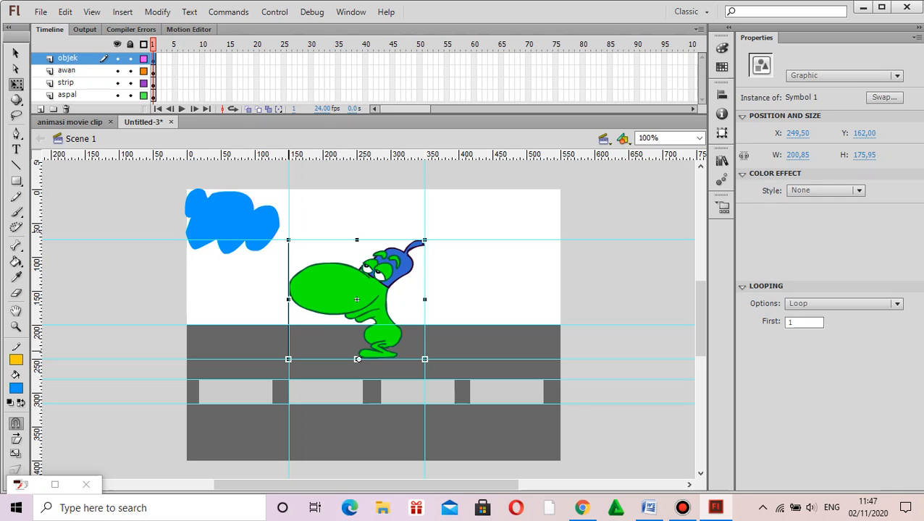
Step: Insert a keyframe at frame 2 of the objek layer and extend the aspal layer's frames to frame 70
right_click(156, 57)
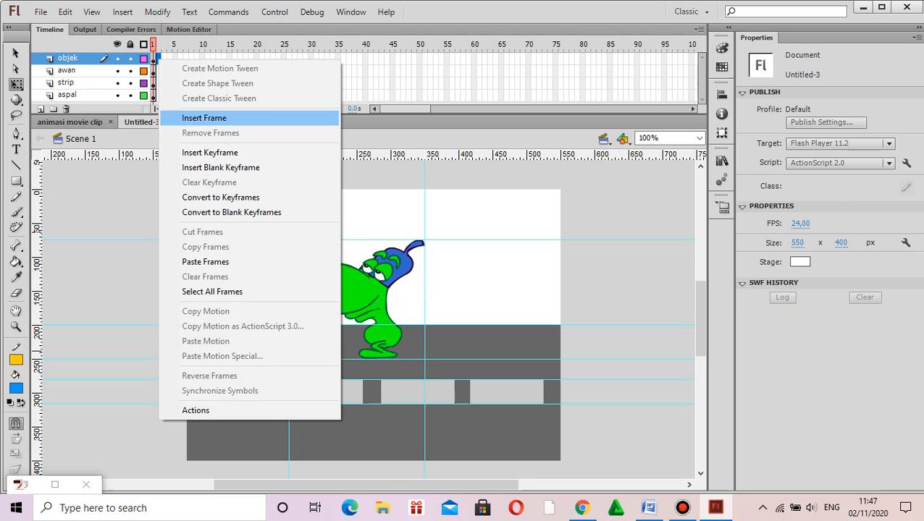
click(209, 152)
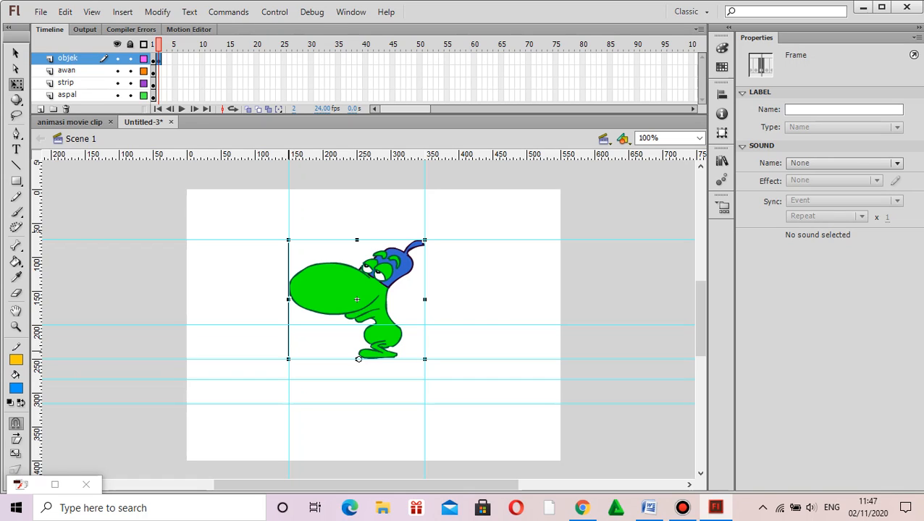
click(527, 95)
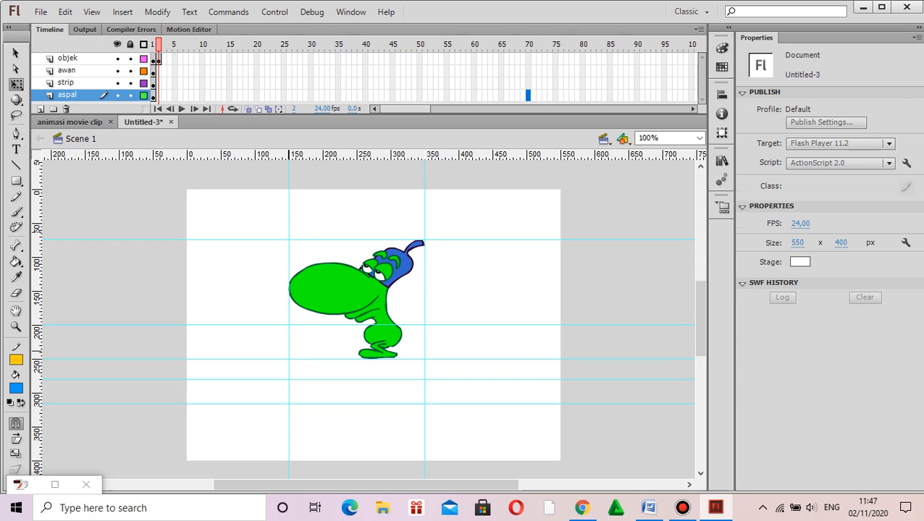
right_click(527, 95)
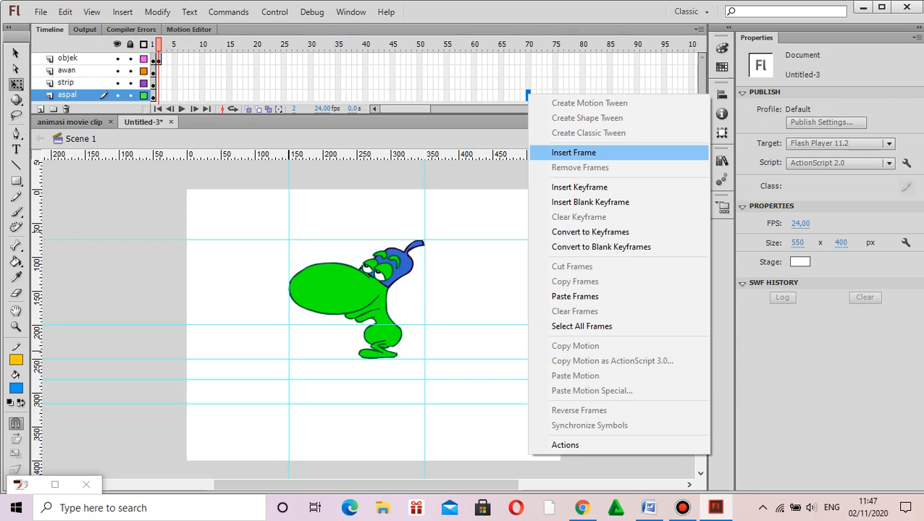
key(Return)
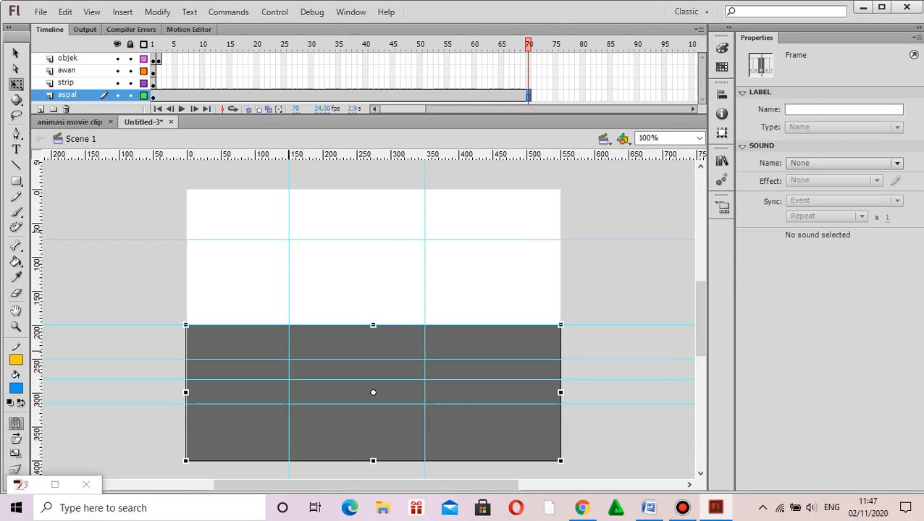
Step: Replace the character in frame 2 of the objek layer with Symbol 2, scaled to about 200 x 176 px within the guides
click(158, 59)
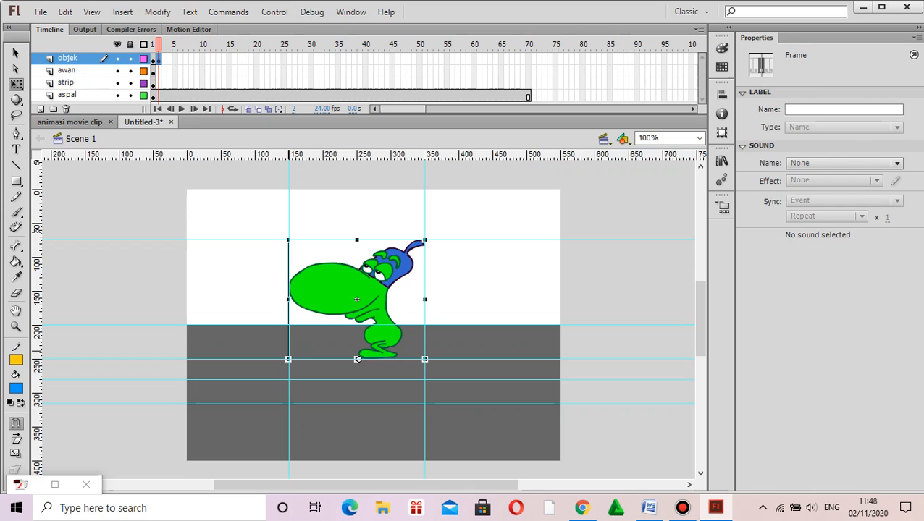
key(Delete)
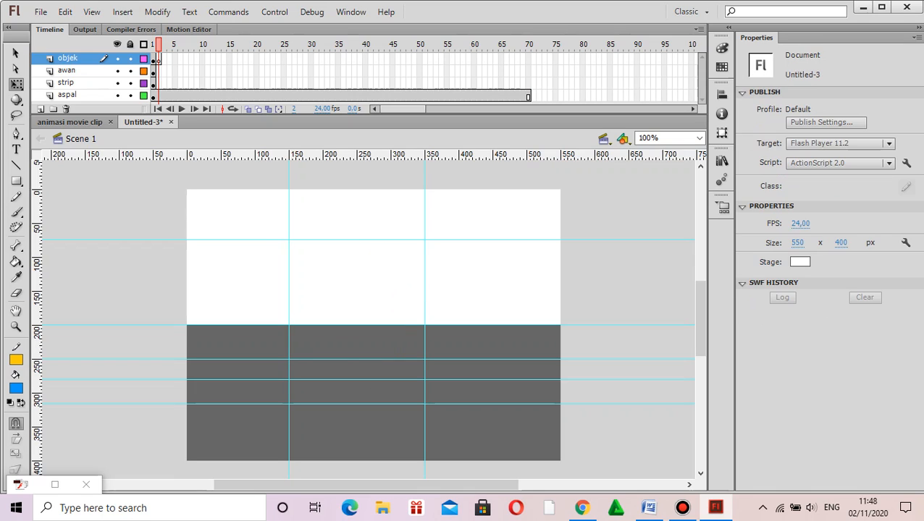
click(721, 159)
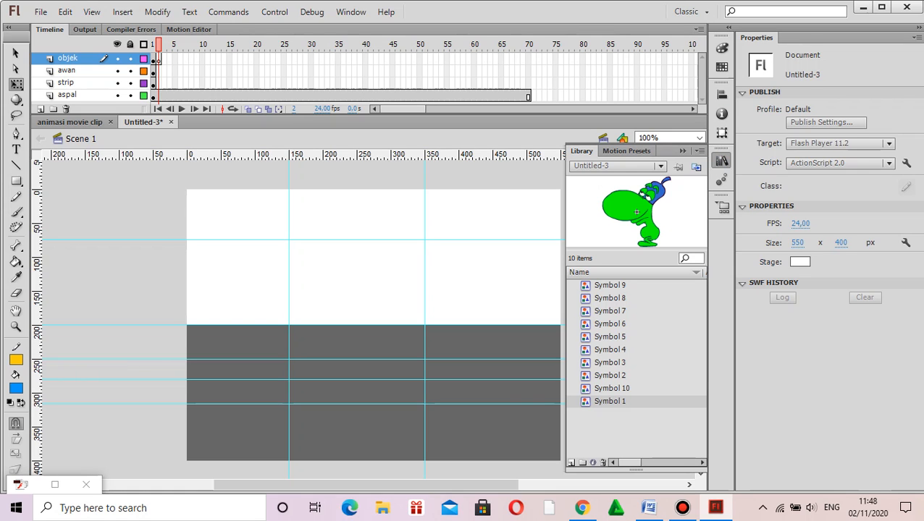
click(609, 375)
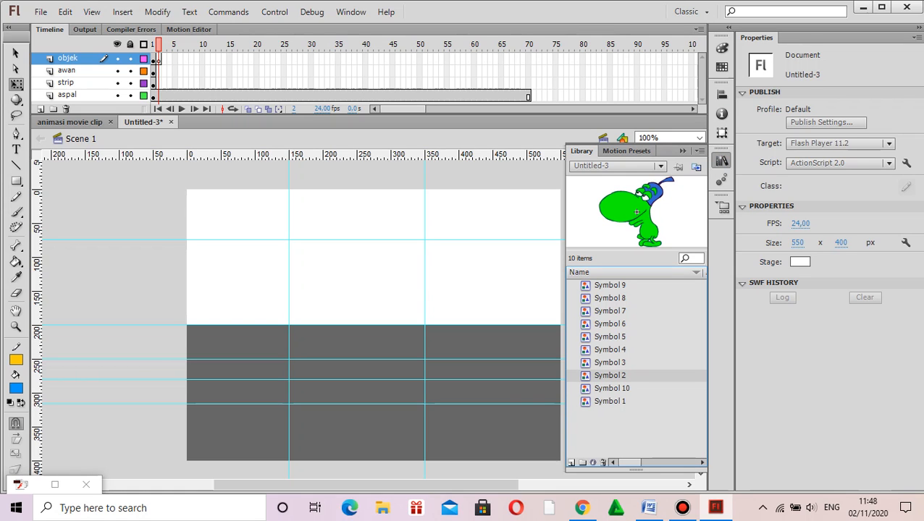
drag(609, 375, 358, 304)
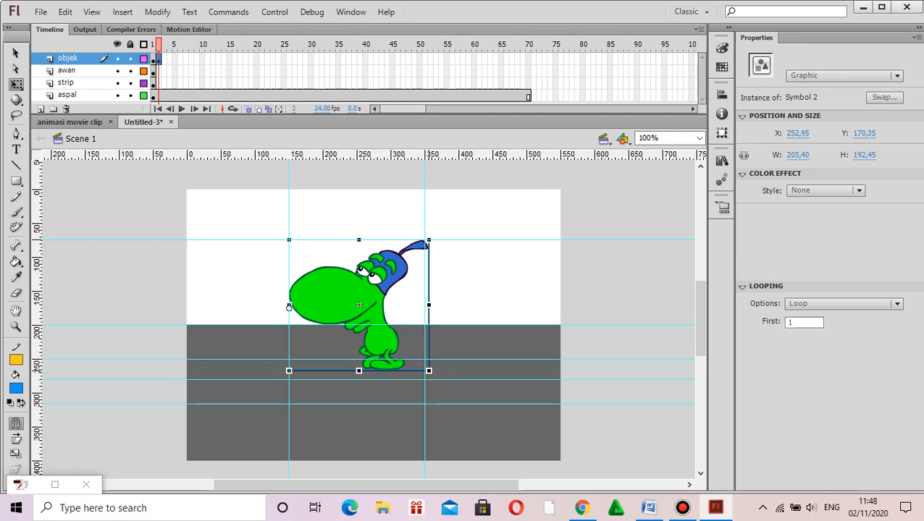
drag(429, 305, 425, 305)
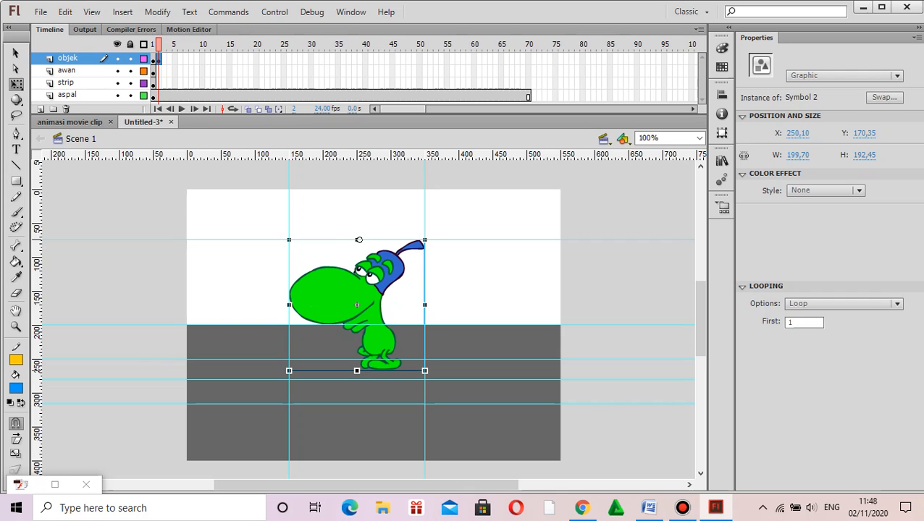
drag(289, 371, 289, 359)
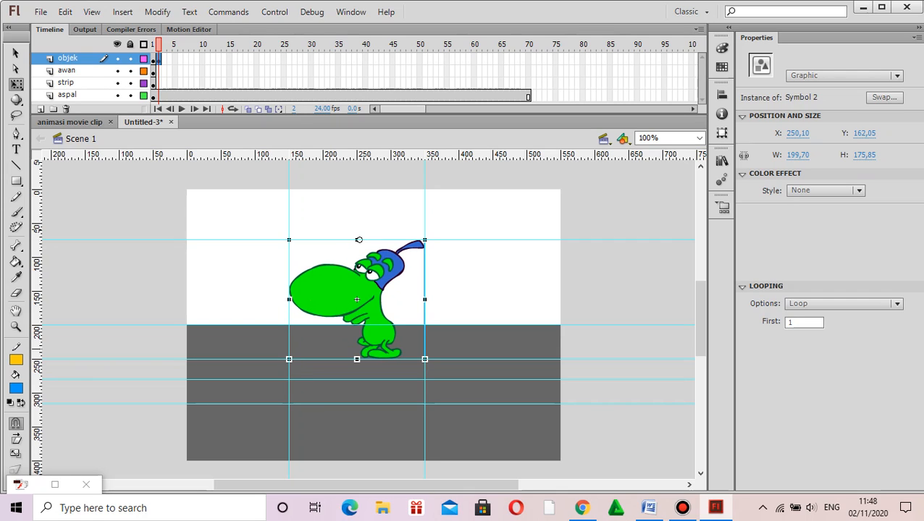
Step: Insert a keyframe at frame 3 of the objek layer and replace its character with Symbol 3, aligned to the upper and first vertical guides
right_click(163, 58)
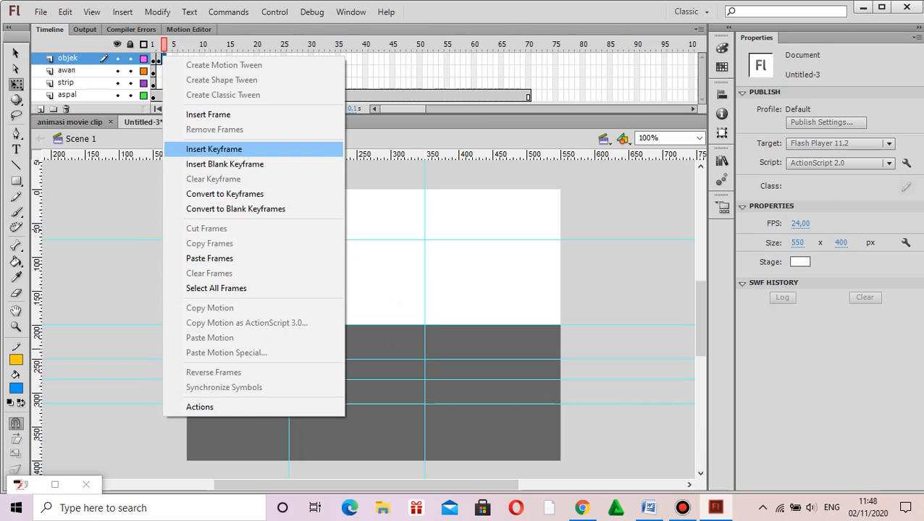
click(214, 149)
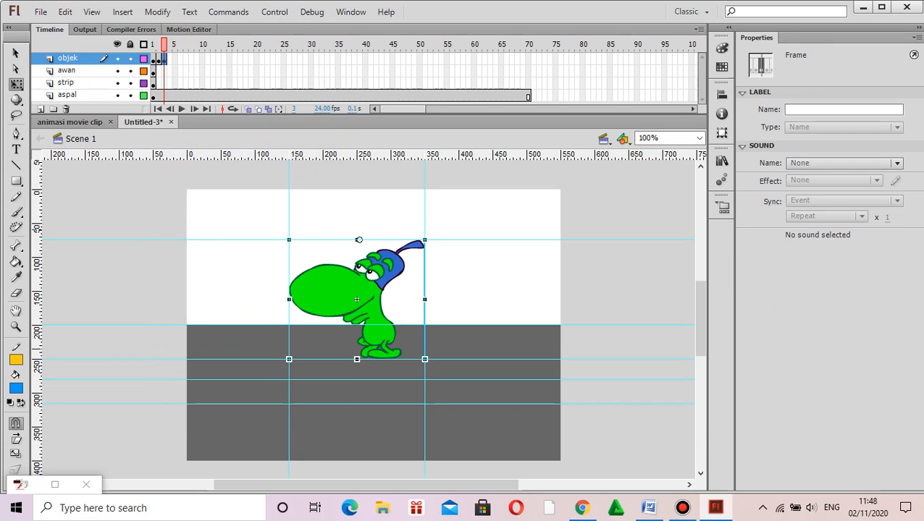
click(355, 297)
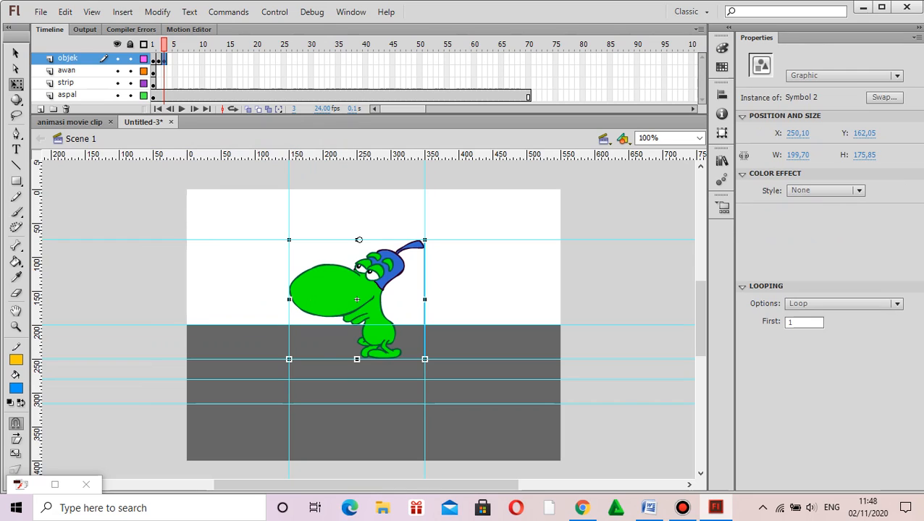
key(Delete)
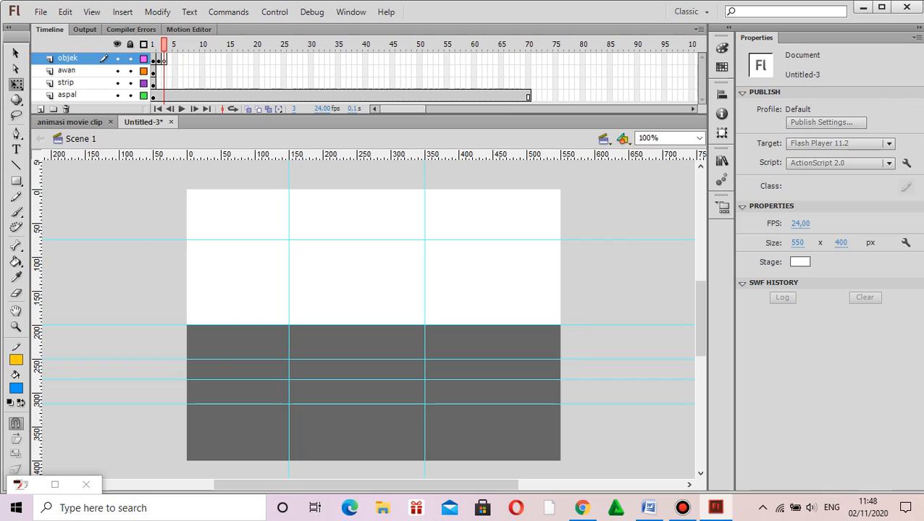
click(722, 160)
drag(609, 362, 354, 305)
key(ctrl+l)
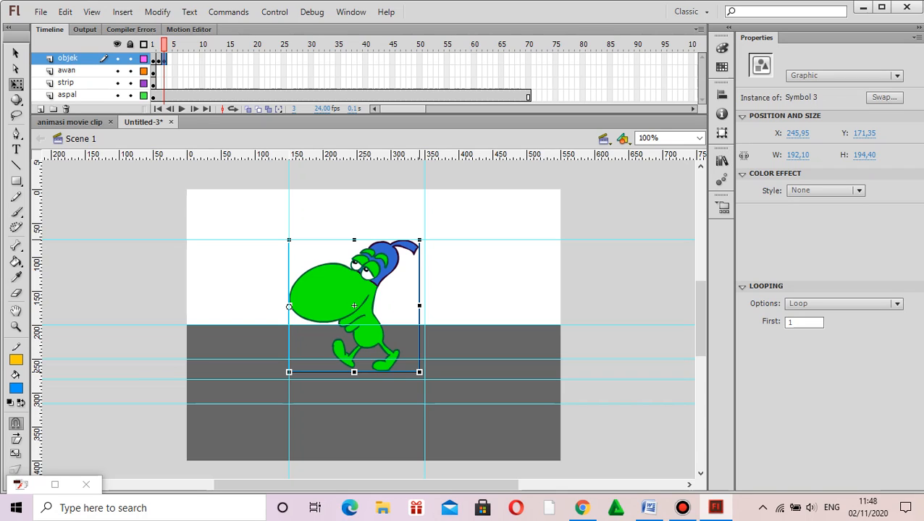
Step: Scale Symbol 3 in frame 3 to about 200 x 176 px so its bounds fit the surrounding guides
drag(420, 305, 425, 305)
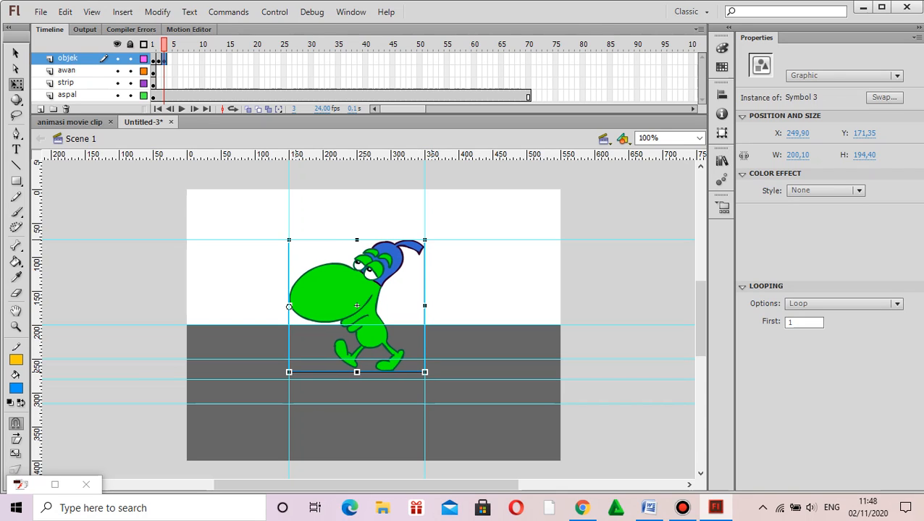
drag(289, 307, 358, 240)
drag(357, 372, 357, 359)
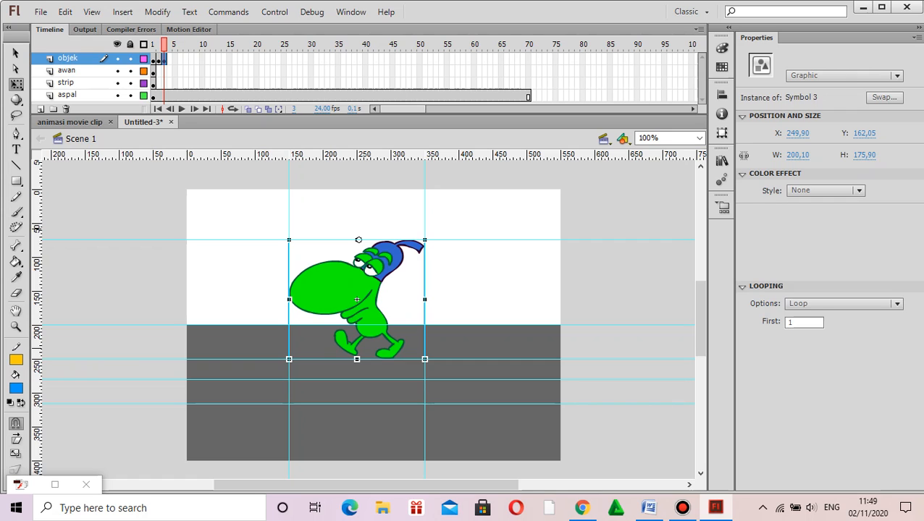
Step: Insert a keyframe at frame 4 of the objek layer and replace its character with Symbol 4 at about X 246, Y 174
right_click(170, 59)
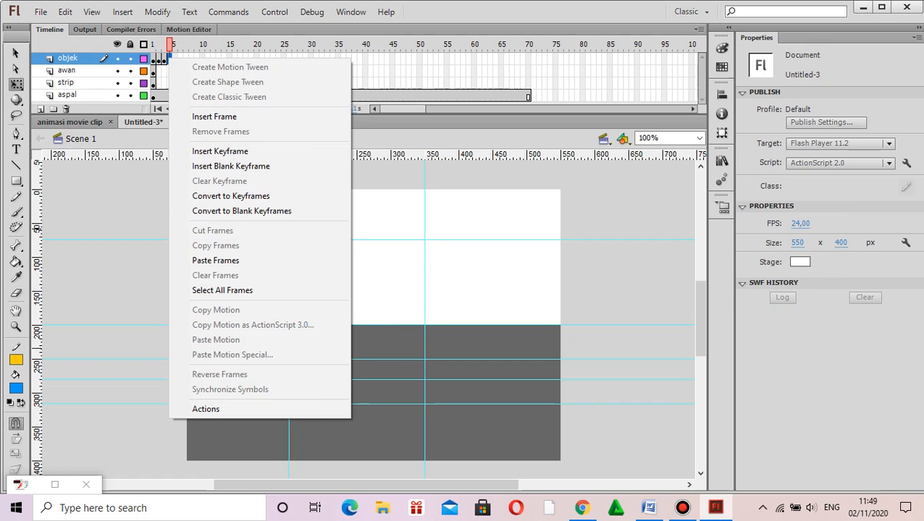
click(220, 151)
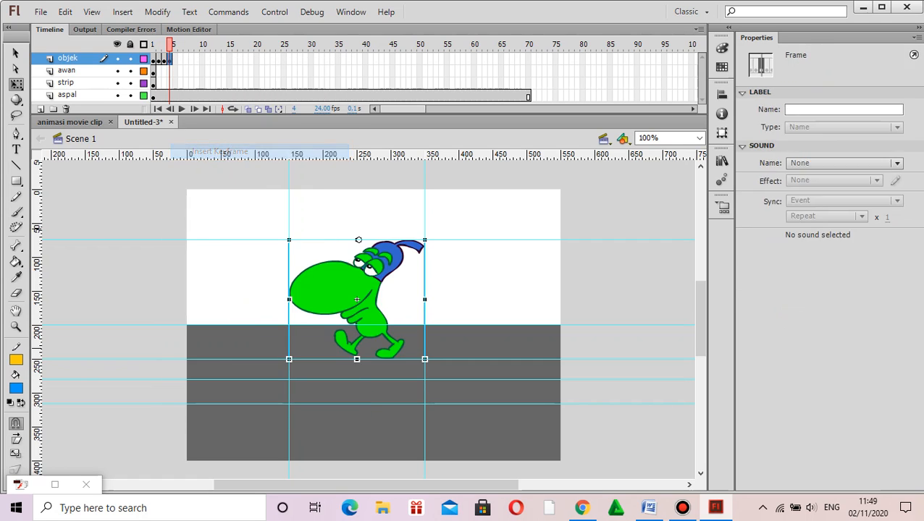
key(Delete)
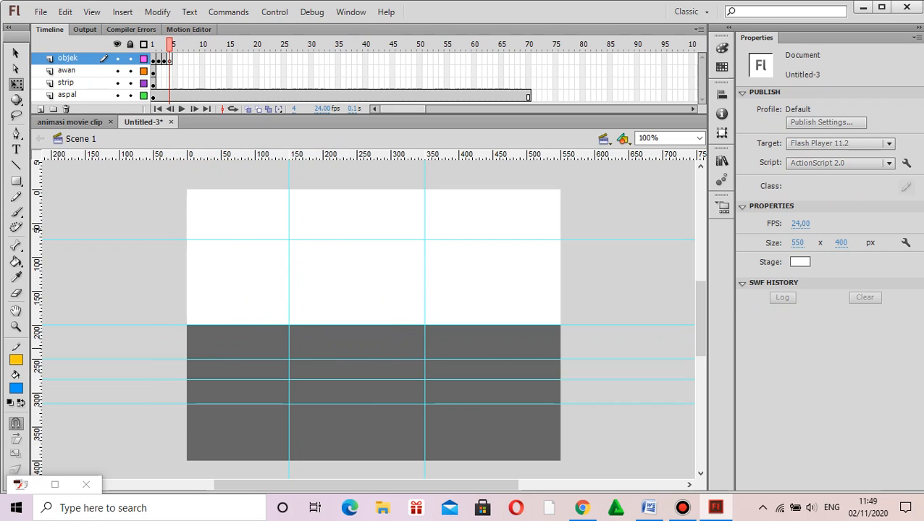
click(722, 159)
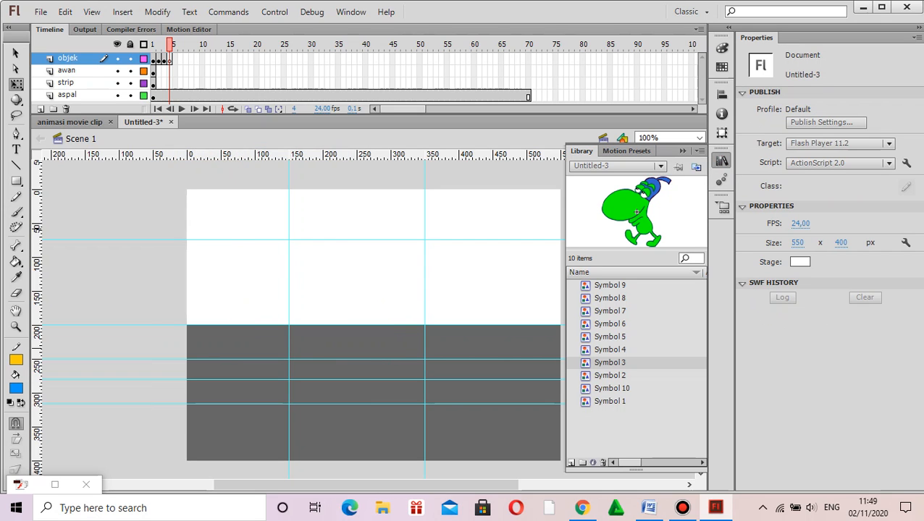
click(610, 350)
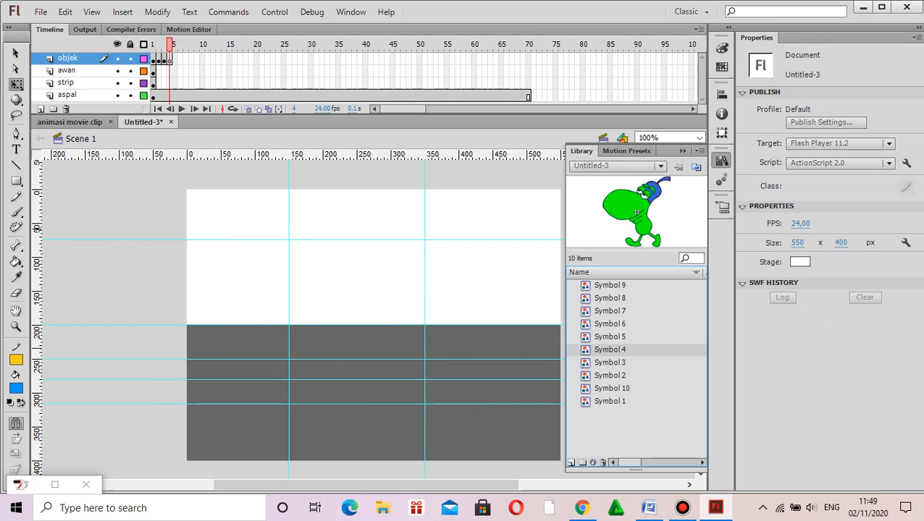
drag(609, 349, 354, 307)
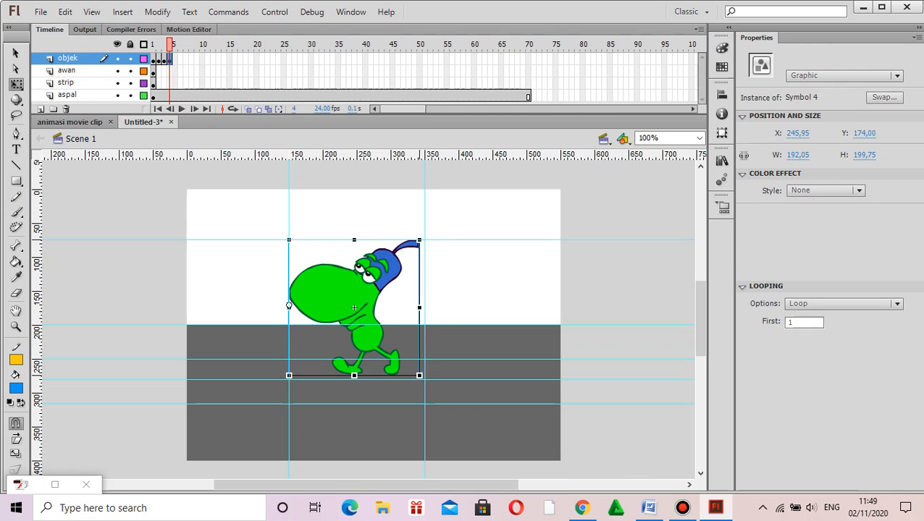
Step: Scale Symbol 4 in frame 4 to about 200 x 176 px to fit between the guides
drag(420, 307, 425, 308)
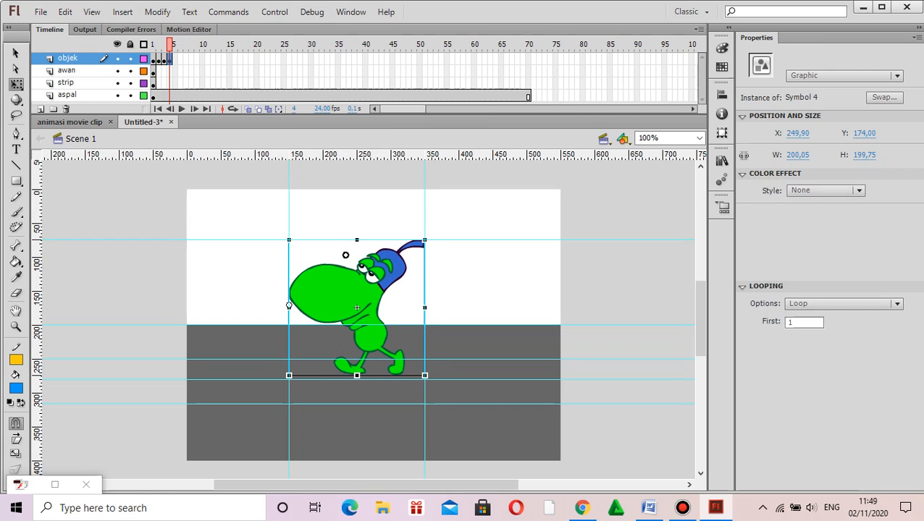
drag(355, 240, 357, 239)
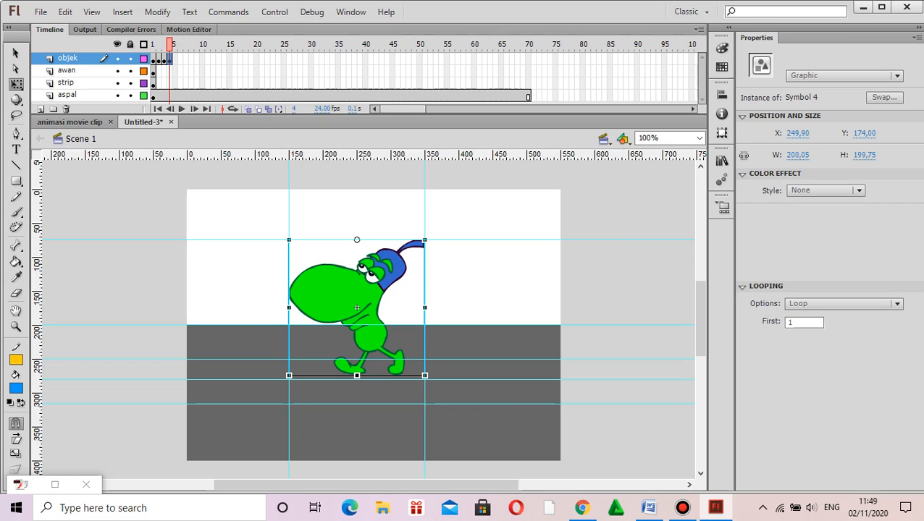
drag(356, 375, 356, 359)
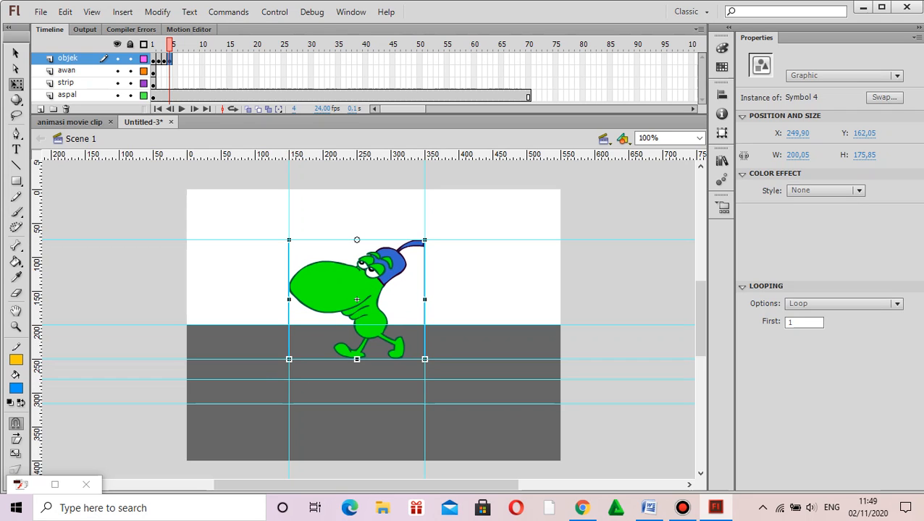
drag(357, 299, 357, 299)
Step: Insert a keyframe at frame 5 of the objek layer and replace its character with Symbol 5 at about X 243, Y 176
click(174, 58)
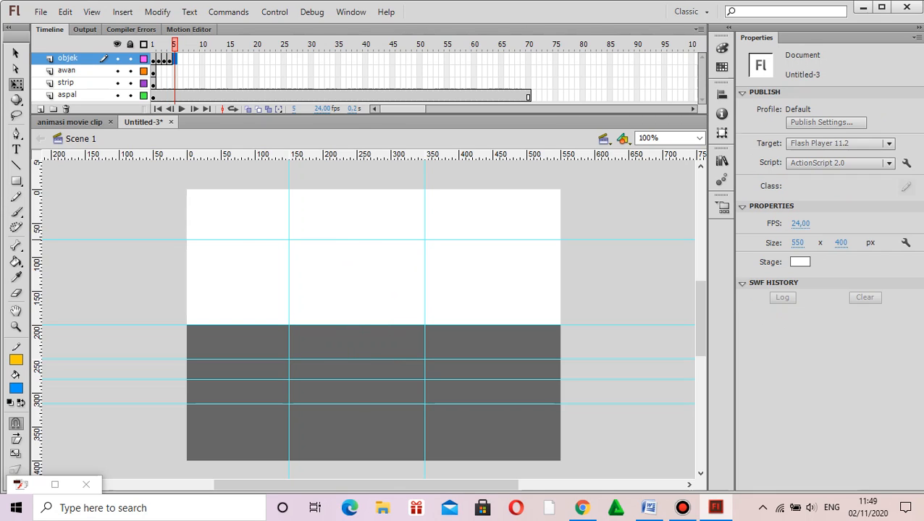
right_click(175, 59)
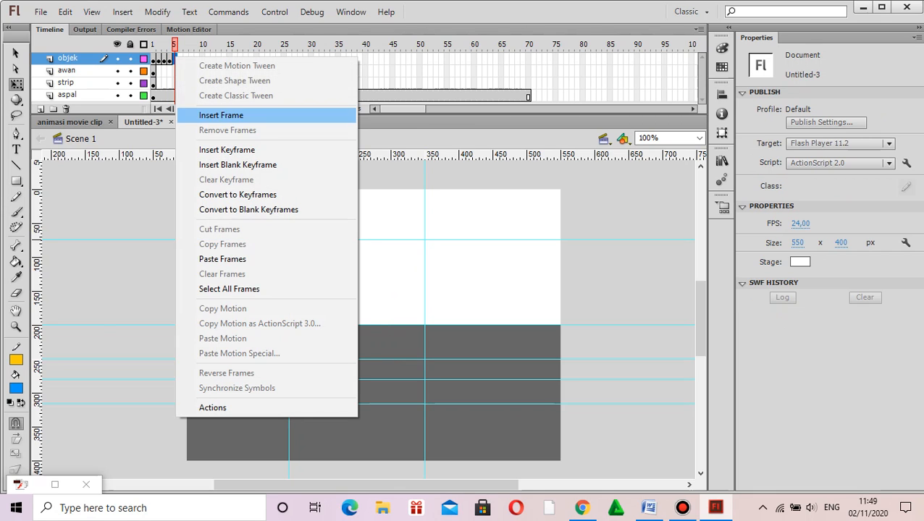
click(226, 150)
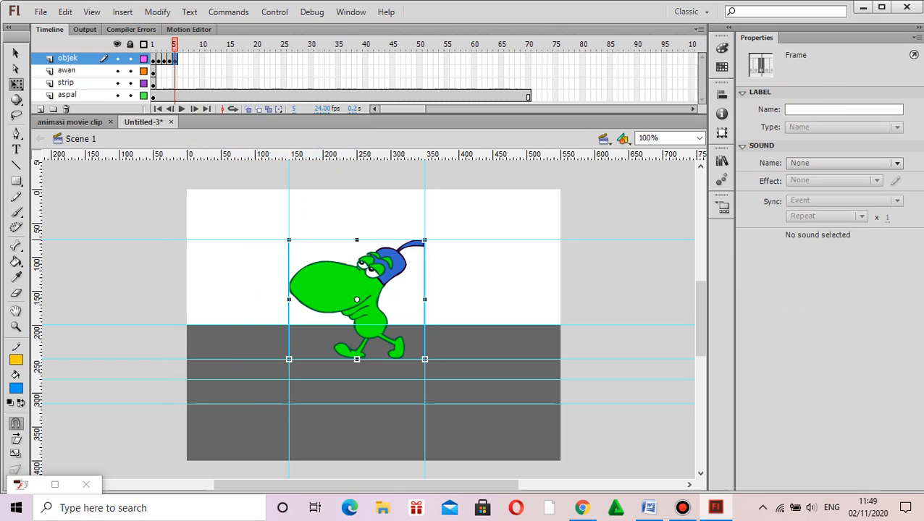
click(722, 159)
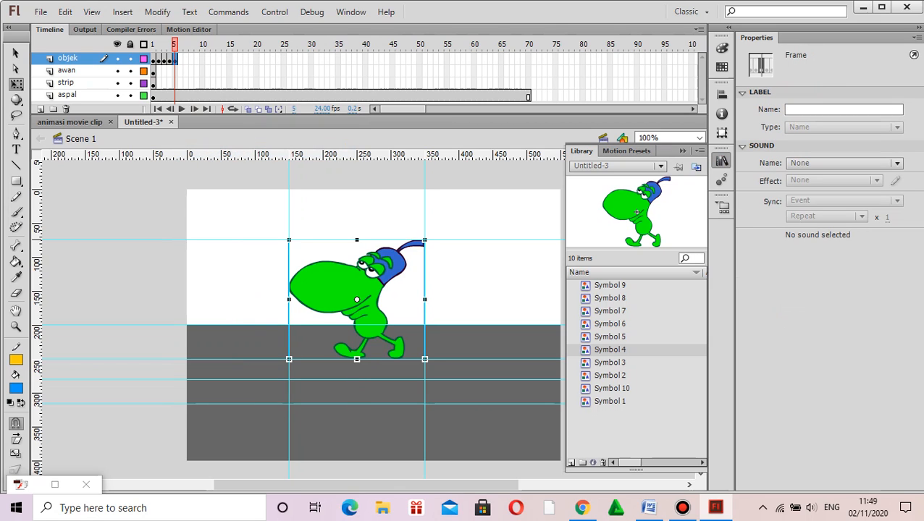
key(Delete)
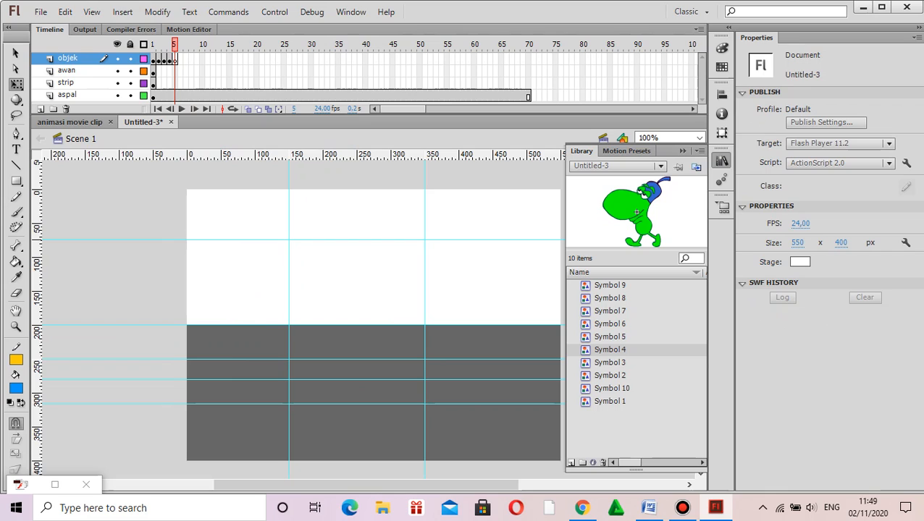
click(610, 337)
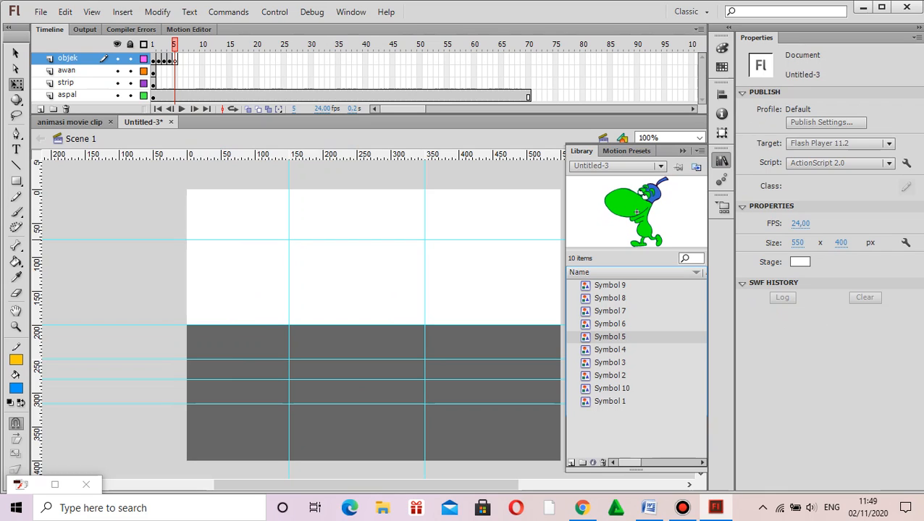
drag(610, 336, 351, 304)
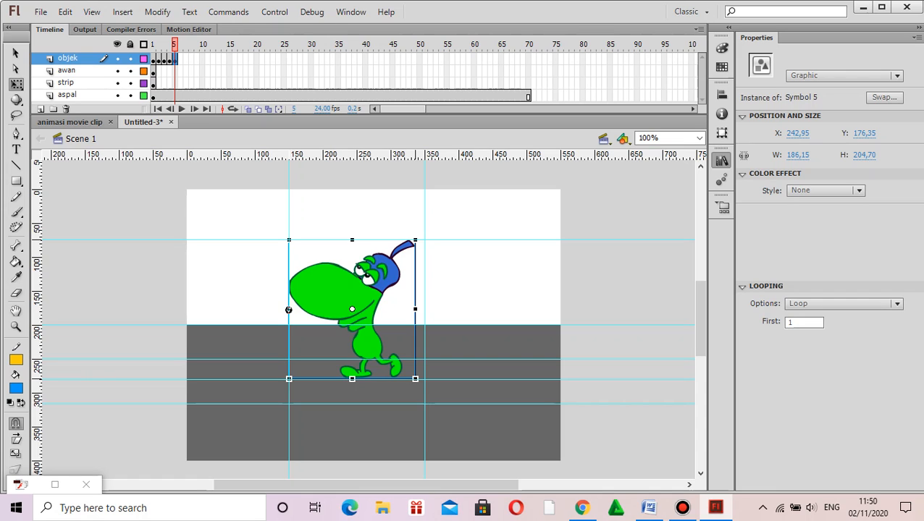
drag(351, 304, 351, 304)
Step: Scale Symbol 5 in frame 5 to about 200 x 176 px so it fills the area between the guides
drag(416, 309, 425, 309)
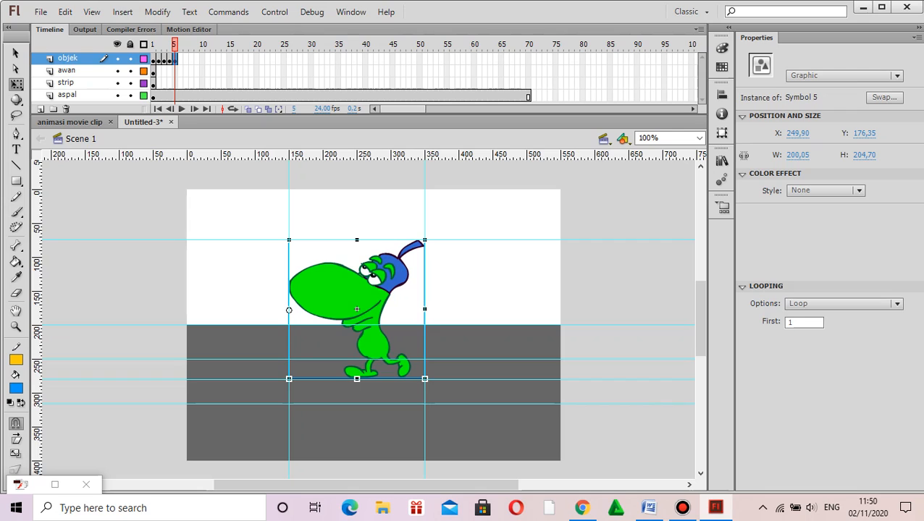
drag(357, 239, 358, 240)
drag(357, 378, 357, 359)
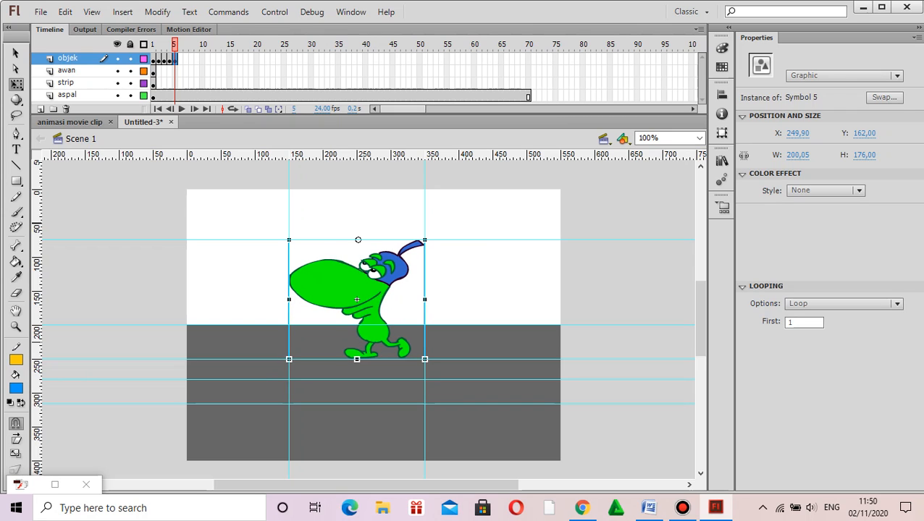
Step: Add a keyframe at frame 6 of the objek layer with Symbol 6 replacing the character, scaled to about 198 x 176 px between the guides
right_click(179, 59)
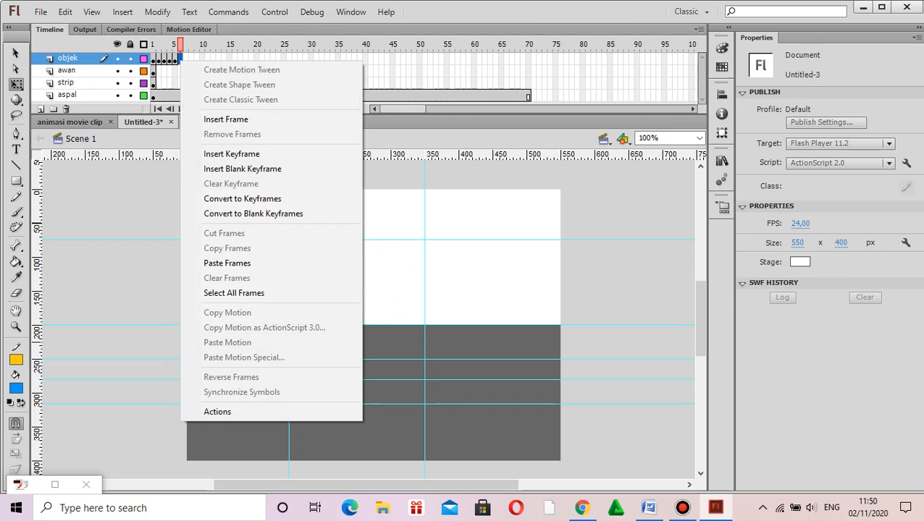
click(231, 153)
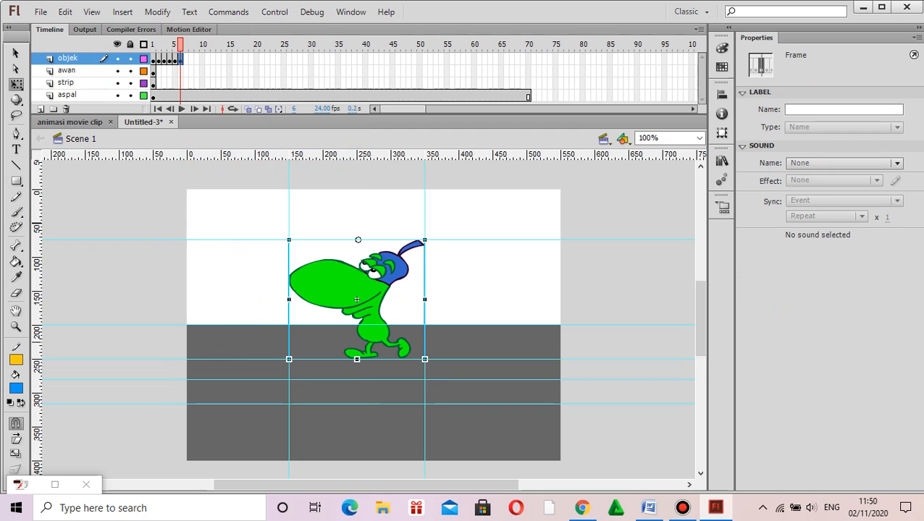
key(Delete)
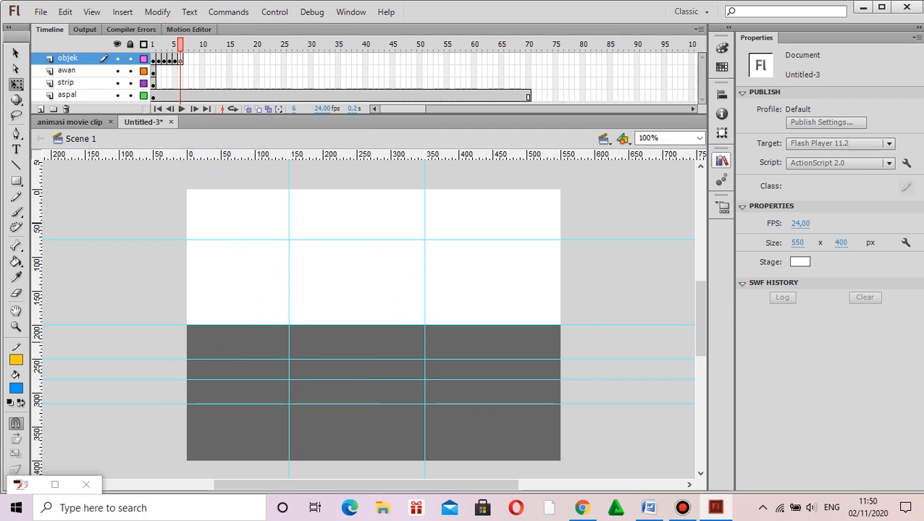
click(721, 160)
drag(609, 323, 353, 312)
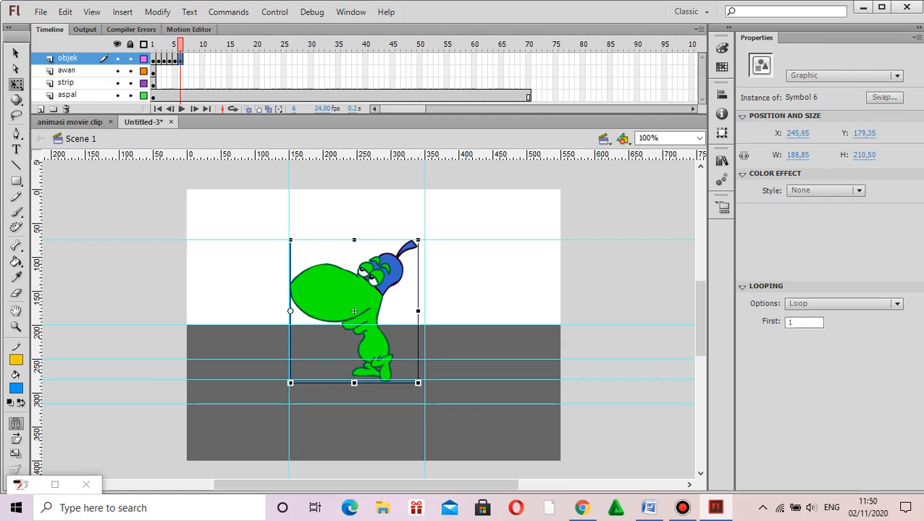
drag(418, 311, 424, 311)
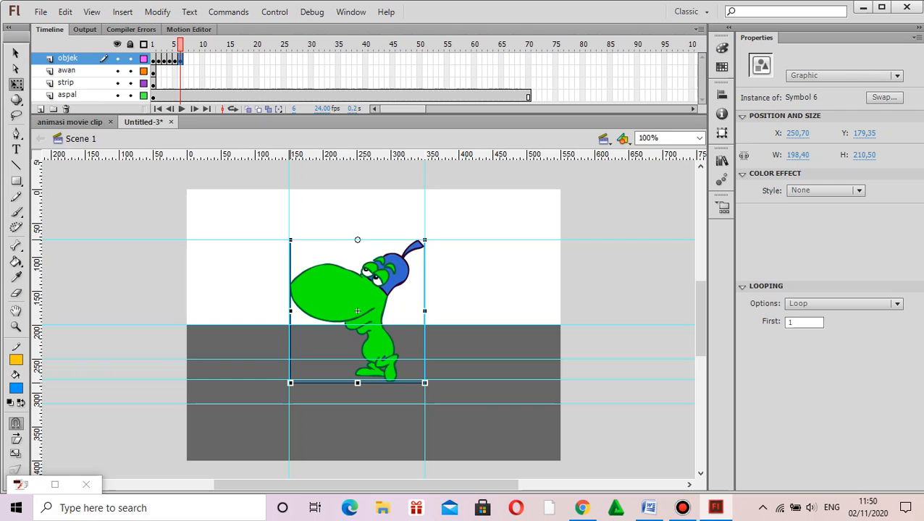
drag(358, 382, 358, 359)
Step: Add a keyframe at frame 7 of the objek layer with Symbol 7 as its character, scaled to about 200 x 175 px between the guides
click(185, 58)
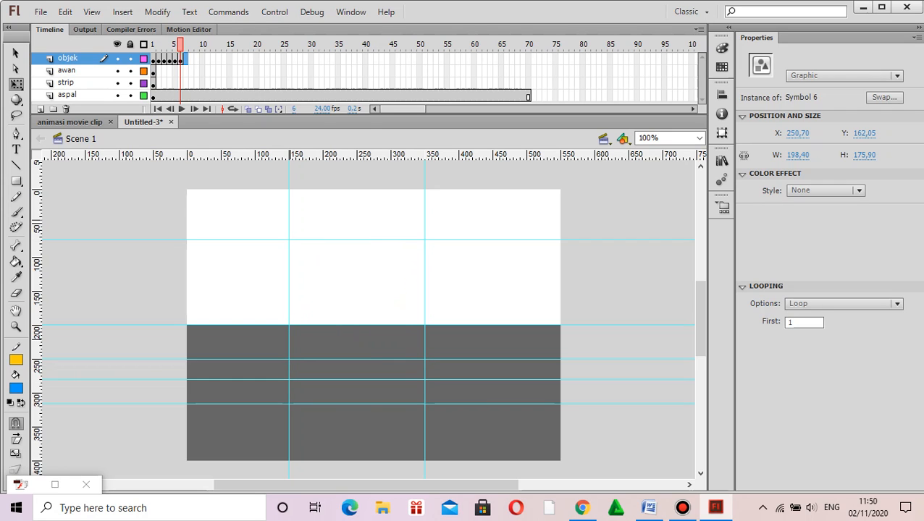
right_click(185, 60)
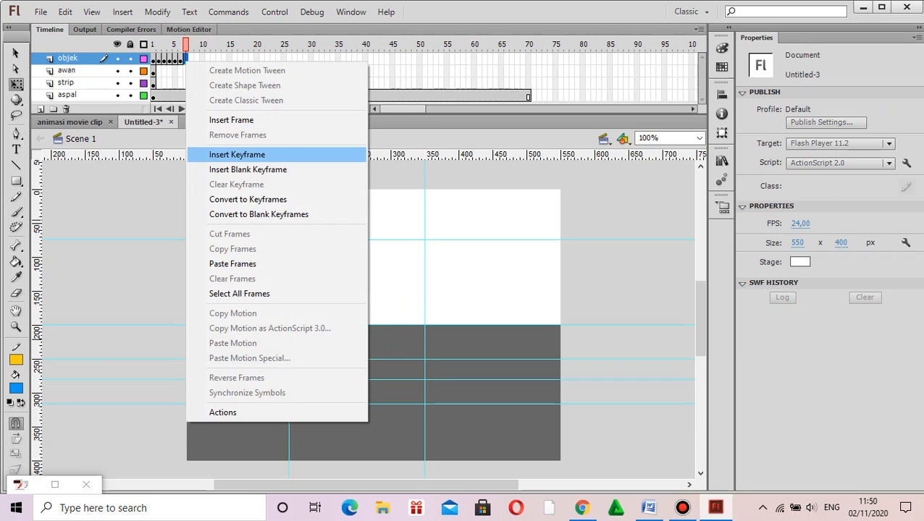
click(237, 154)
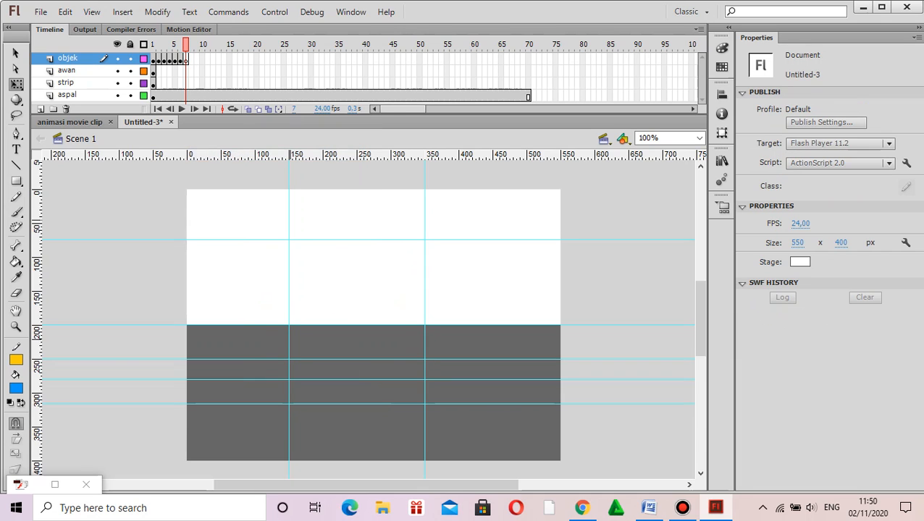
click(722, 160)
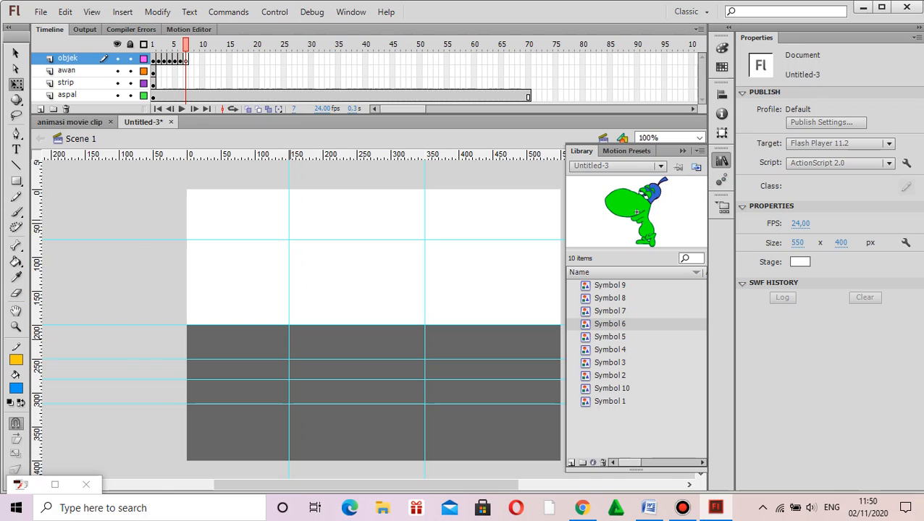
drag(609, 311, 353, 309)
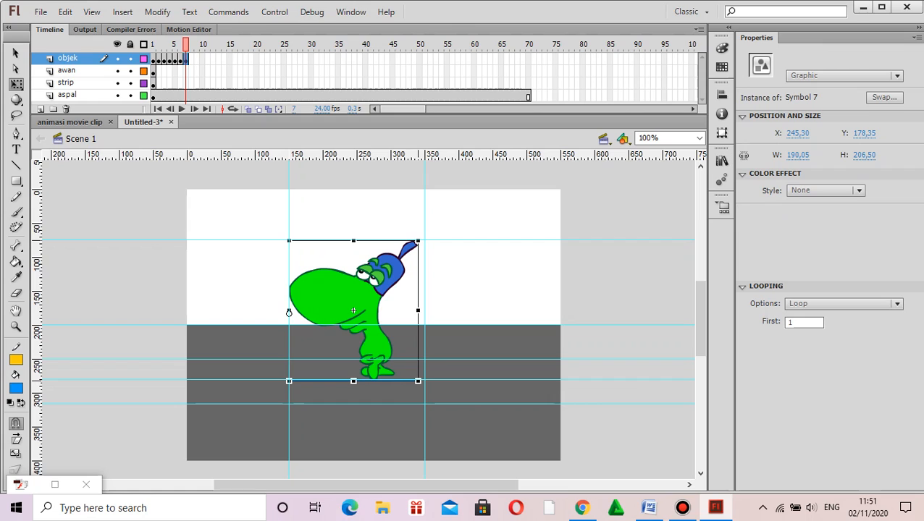
drag(418, 310, 425, 310)
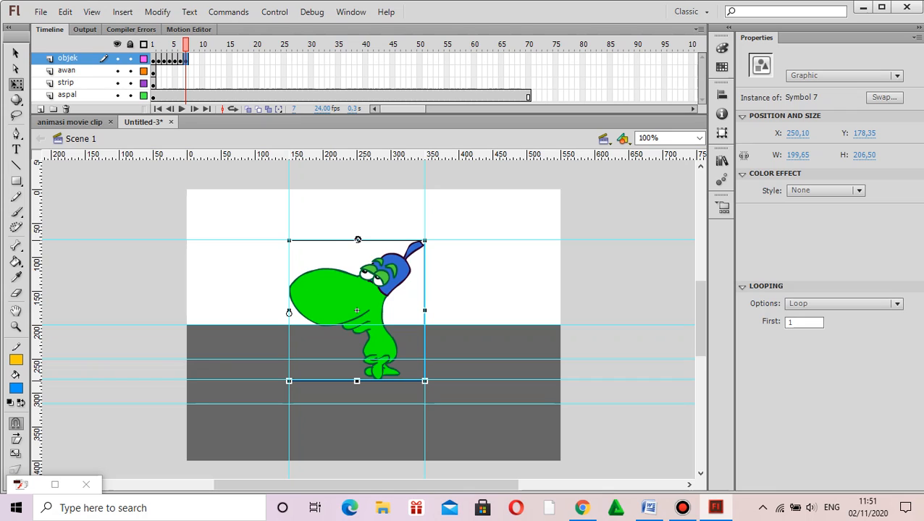
drag(356, 381, 356, 359)
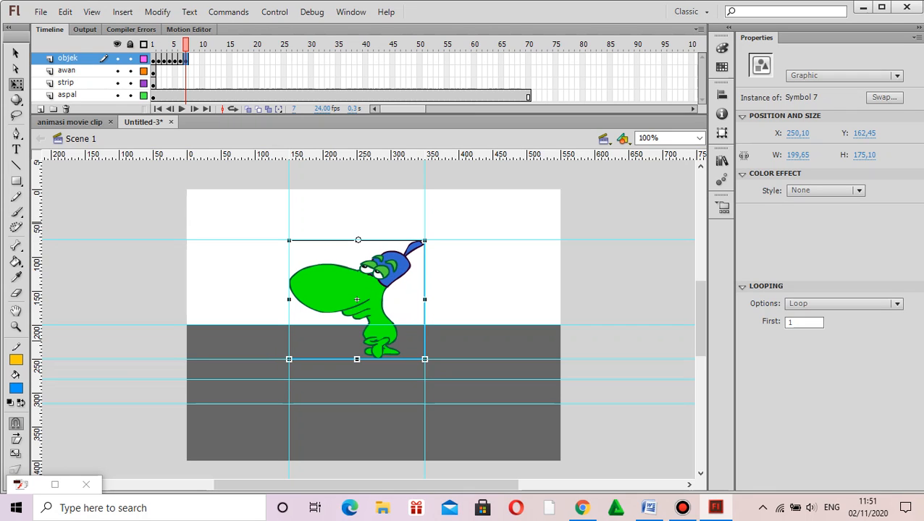
Step: Add a keyframe at frame 8 of the objek layer with Symbol 8 replacing the character, scaled to about 200 x 176 px between the guides
right_click(190, 58)
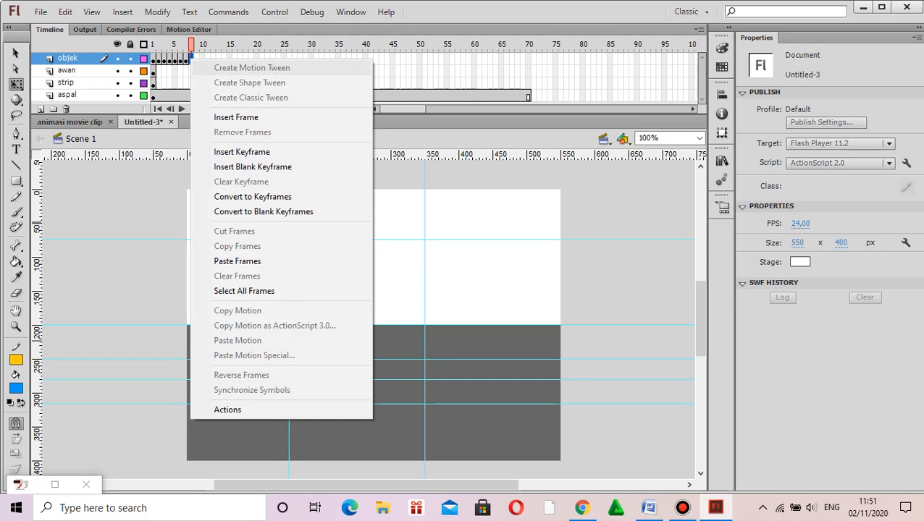
click(242, 151)
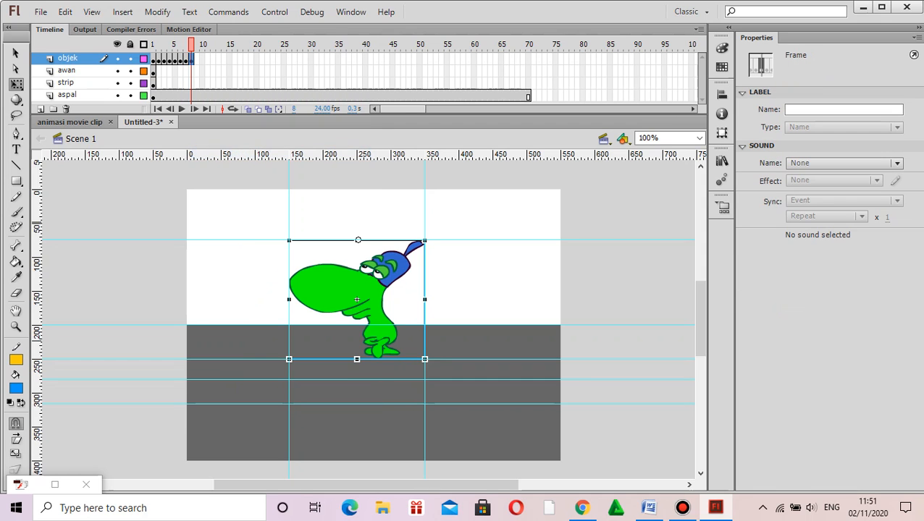
key(Delete)
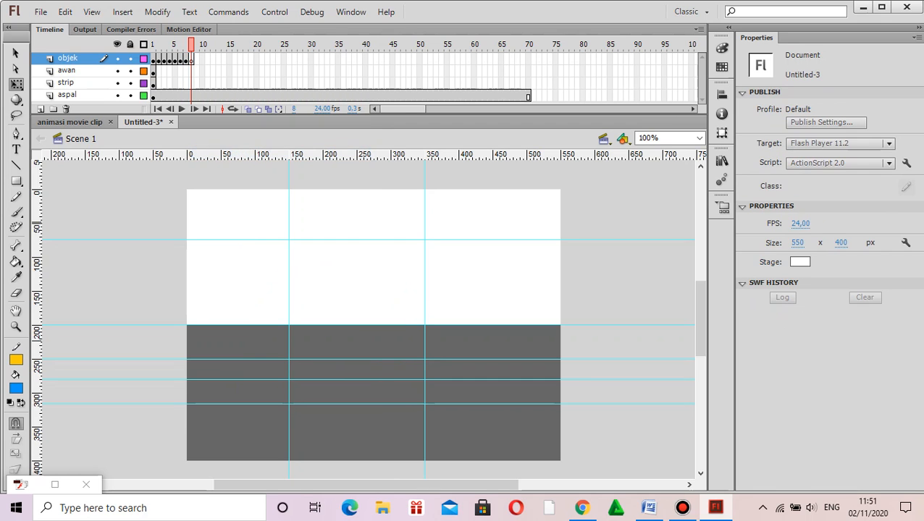
click(721, 160)
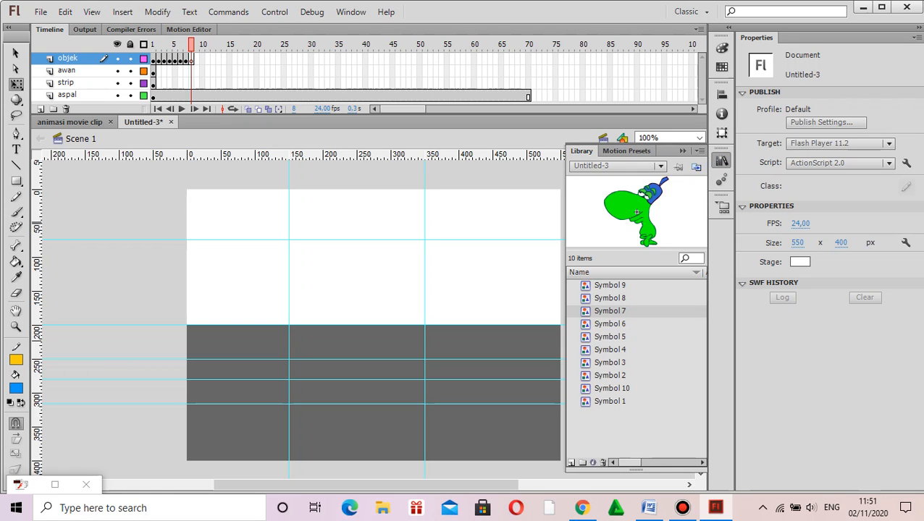
drag(610, 298, 351, 310)
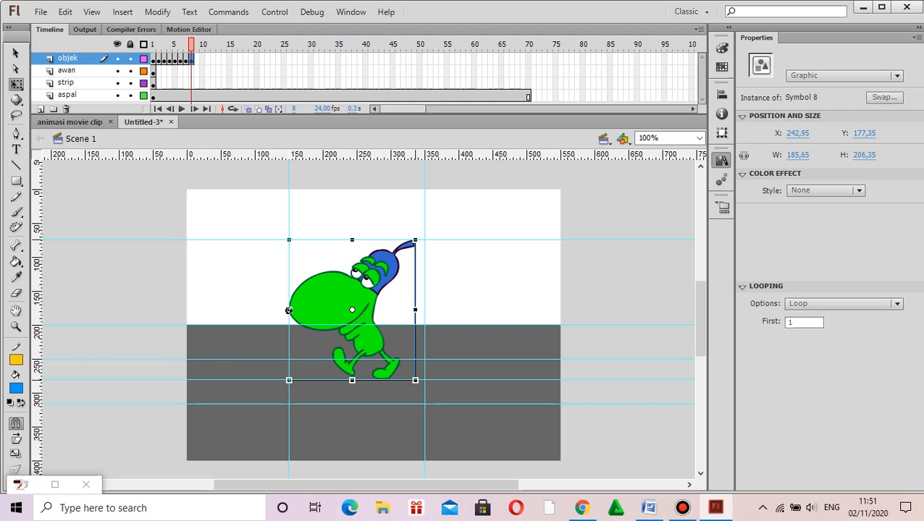
drag(415, 310, 425, 310)
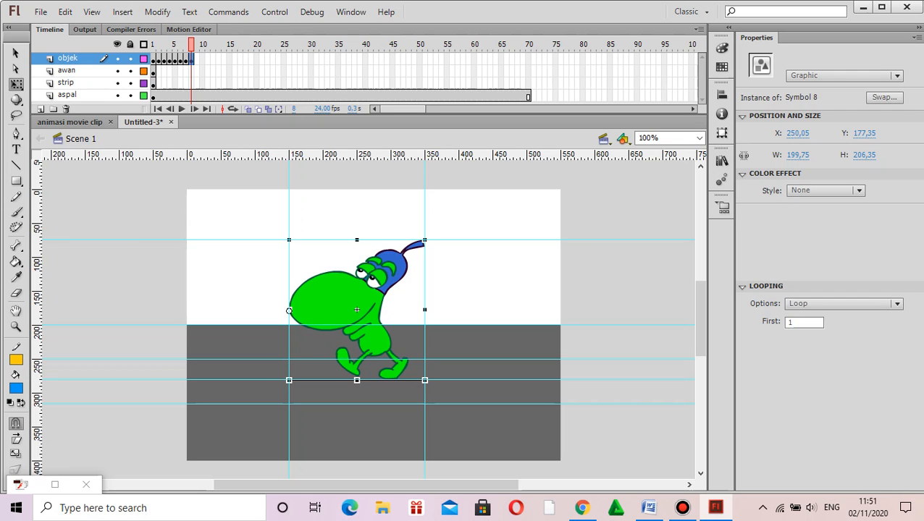
drag(357, 240, 358, 240)
drag(357, 380, 356, 359)
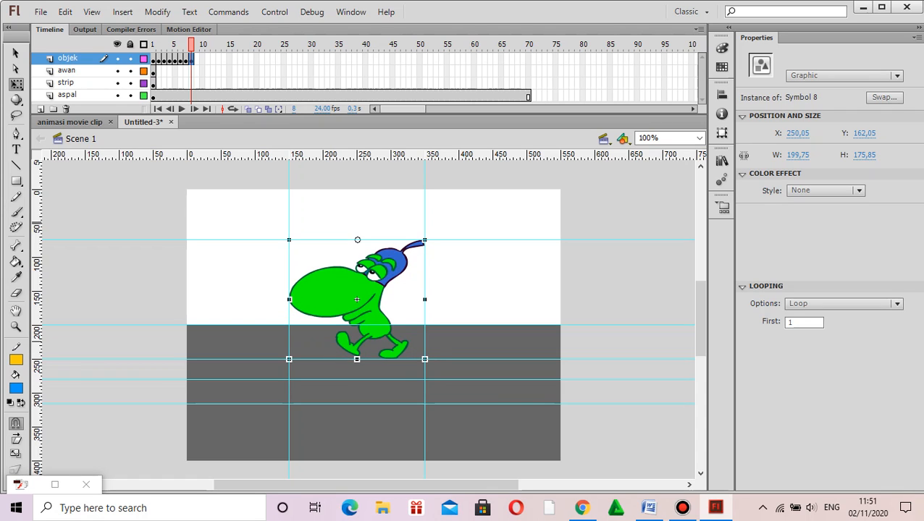
Step: Add a keyframe at frame 9 of the objek layer with Symbol 9 replacing the character, scaled to about 200 x 176 px between the guides
click(197, 58)
right_click(196, 59)
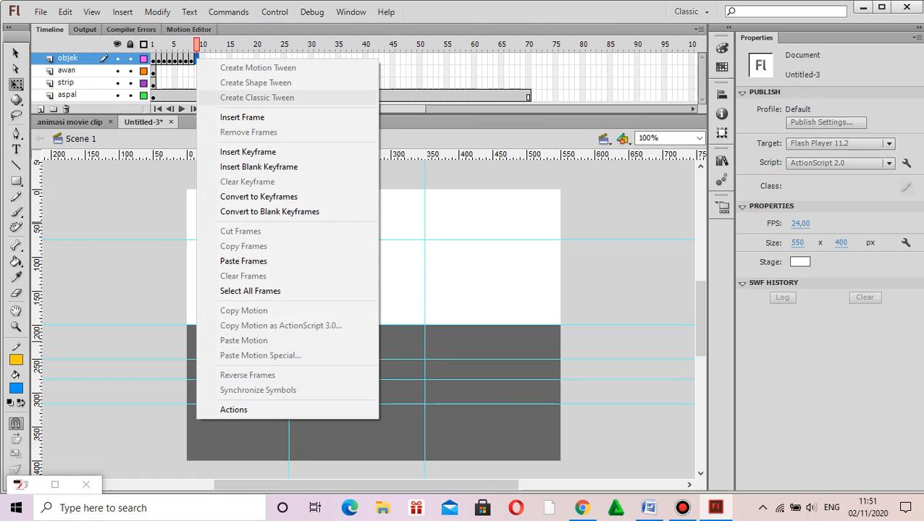
click(248, 152)
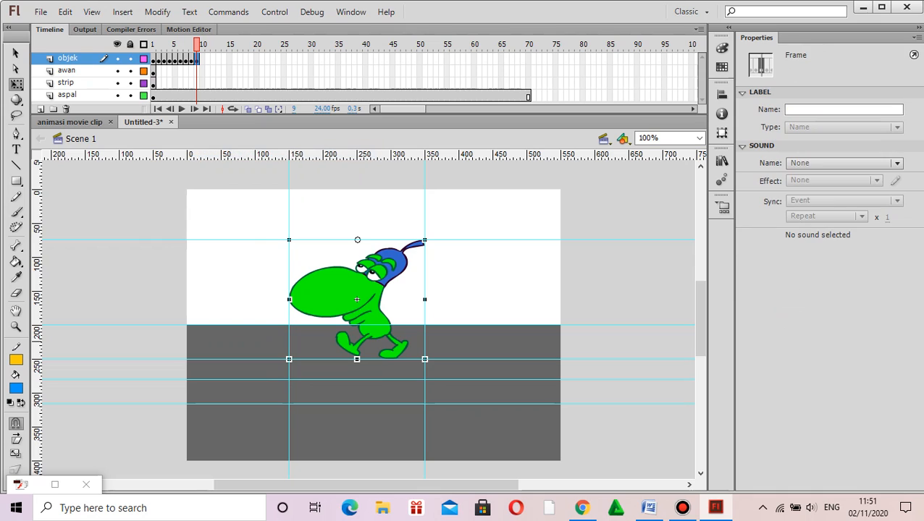
key(Delete)
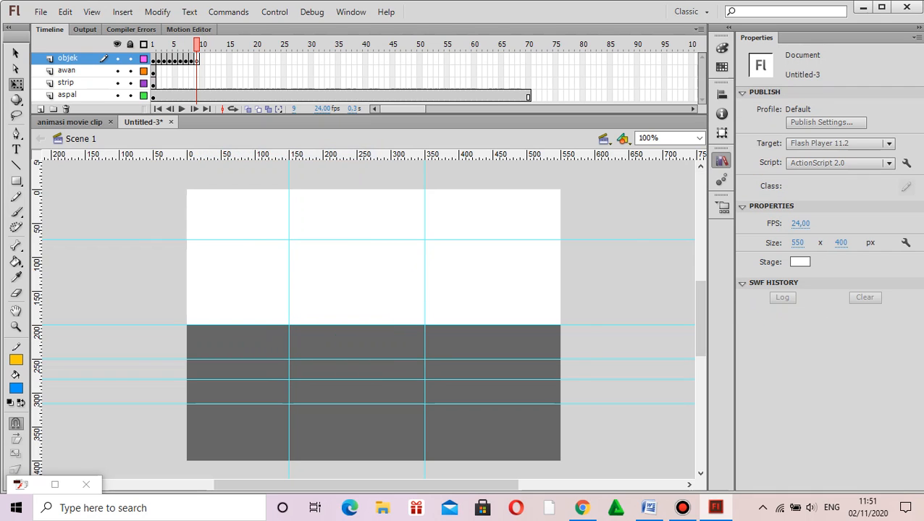
click(721, 159)
drag(610, 285, 352, 308)
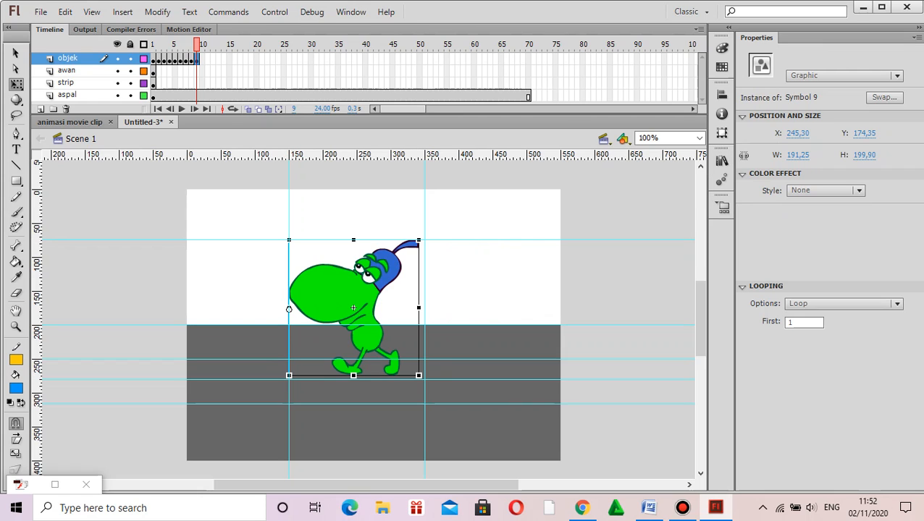
drag(418, 308, 425, 308)
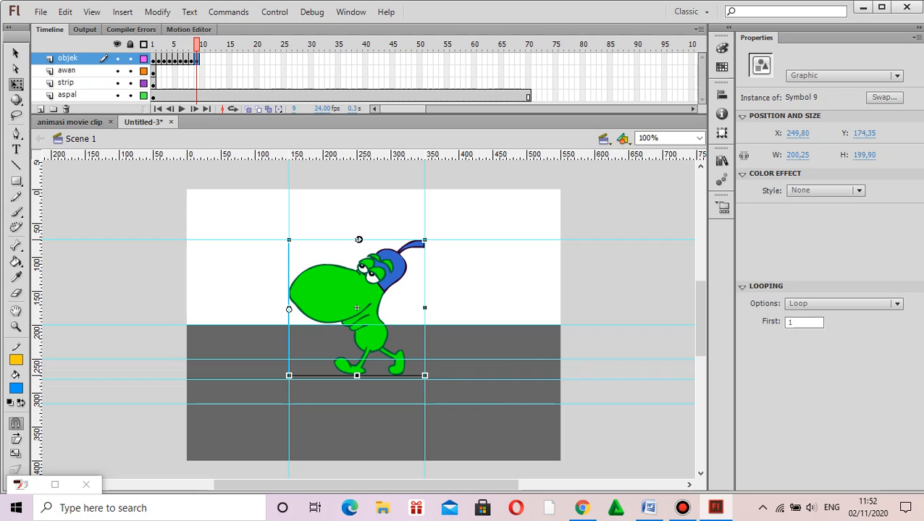
drag(359, 240, 356, 240)
drag(357, 375, 356, 359)
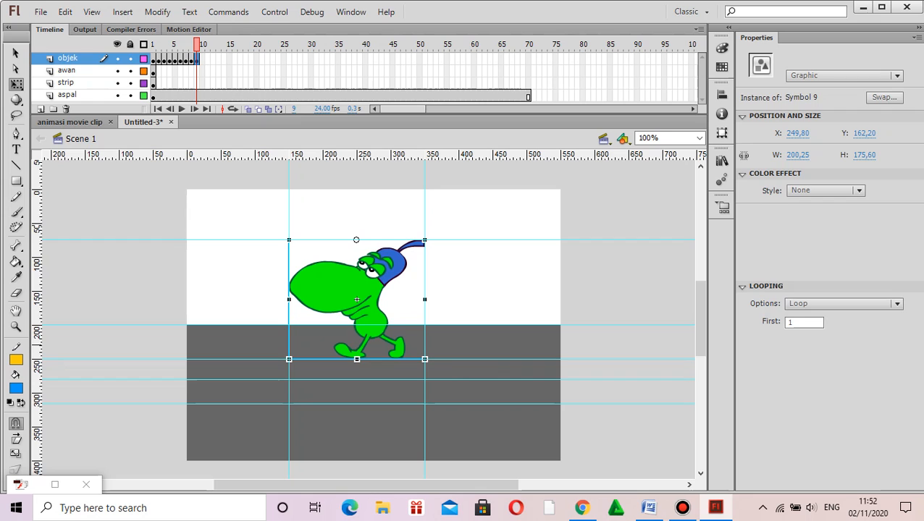
Step: Add a keyframe at frame 10 of the objek layer with Symbol 10 replacing the character, scaled to about 201 x 177 px between the guides
right_click(201, 59)
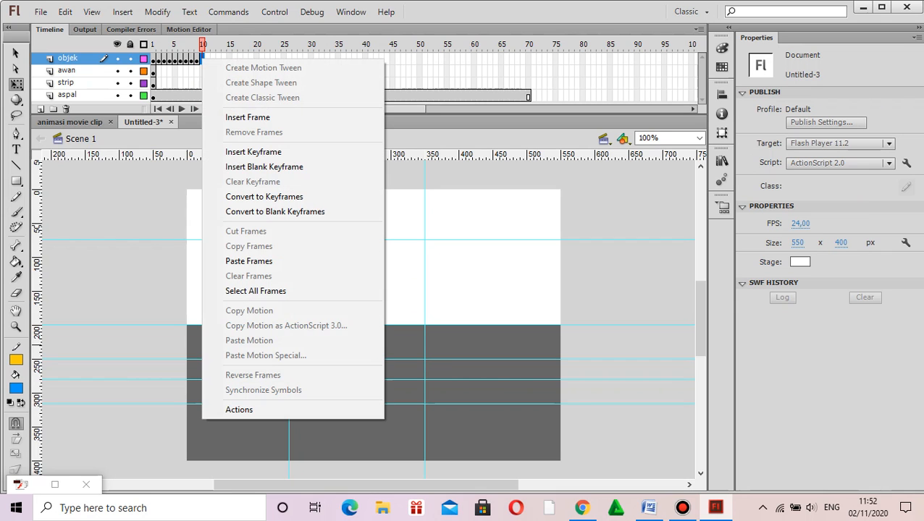
click(254, 151)
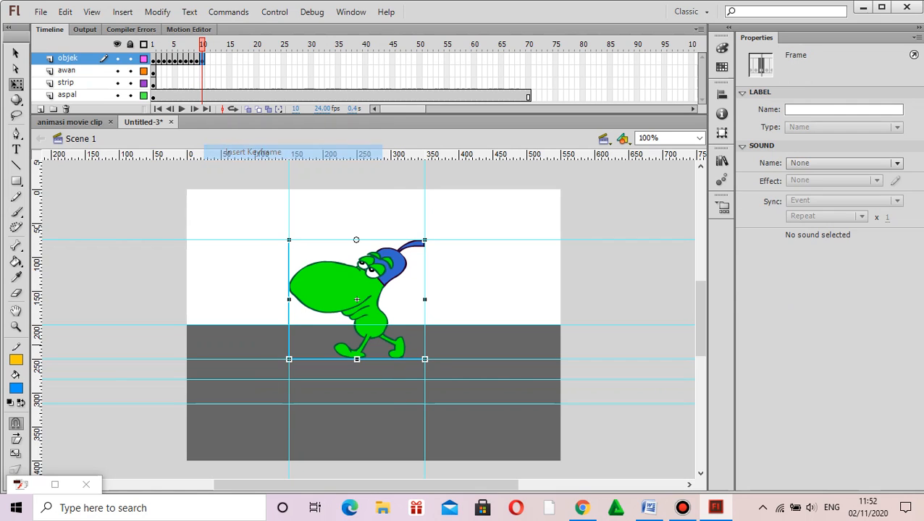
key(Delete)
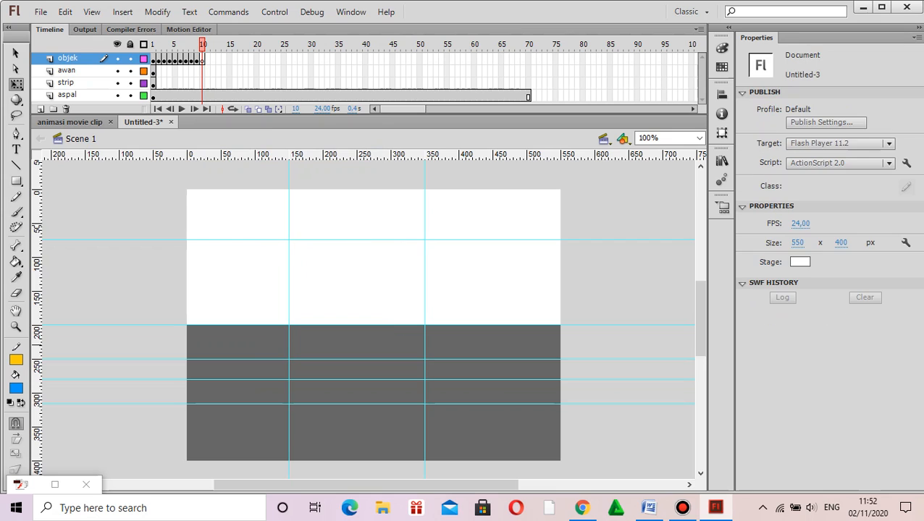
click(722, 159)
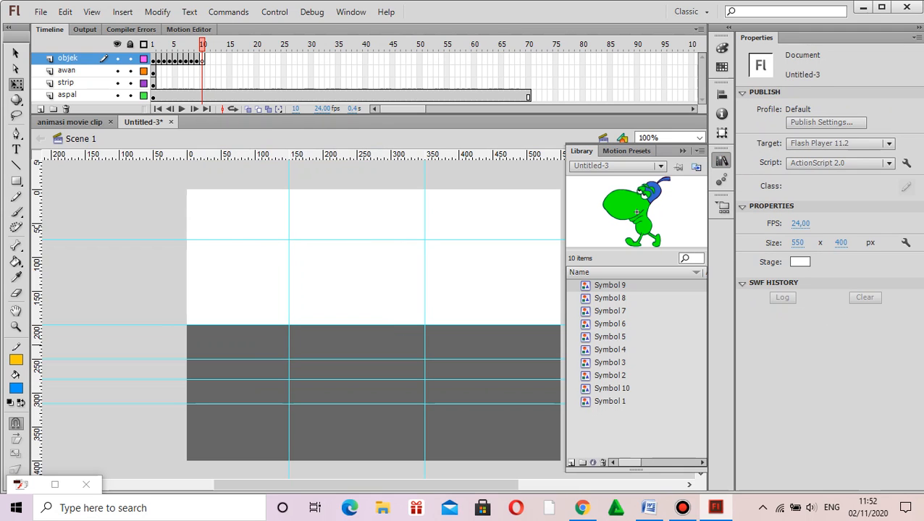
click(612, 389)
drag(612, 388, 351, 308)
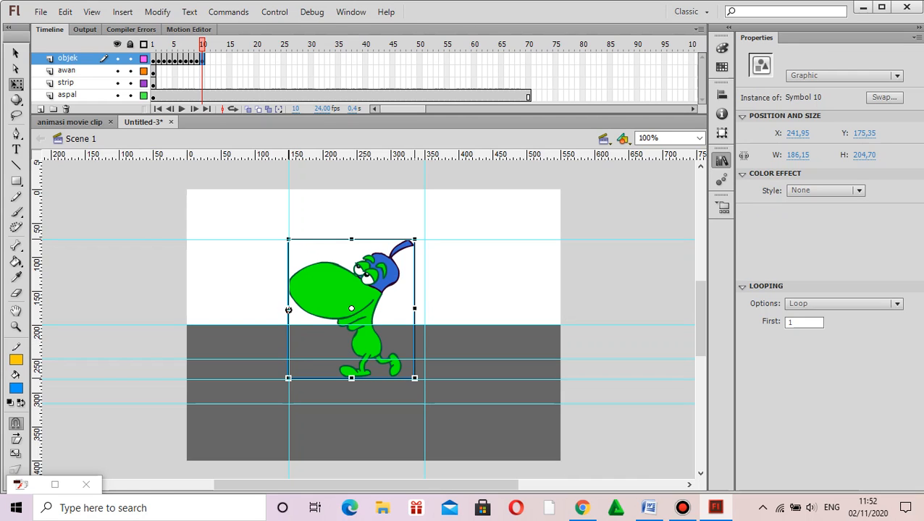
drag(414, 309, 425, 309)
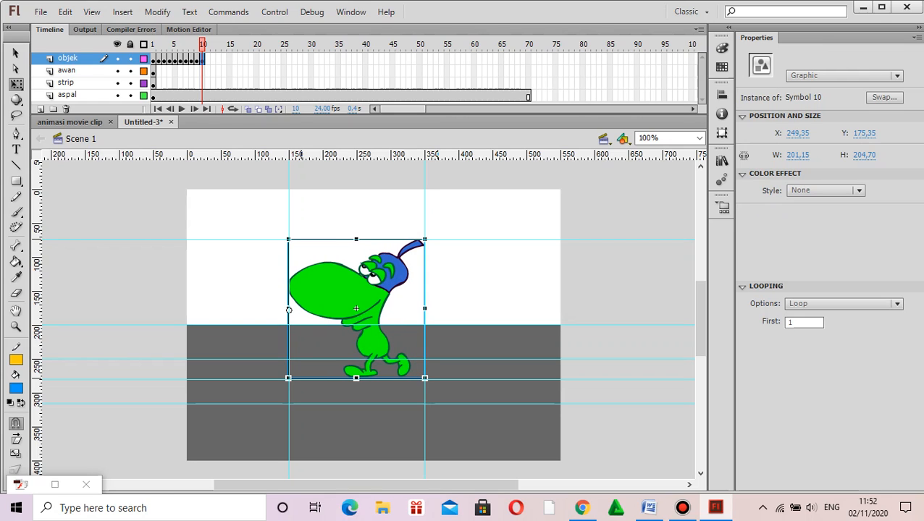
drag(288, 310, 357, 240)
drag(357, 378, 356, 359)
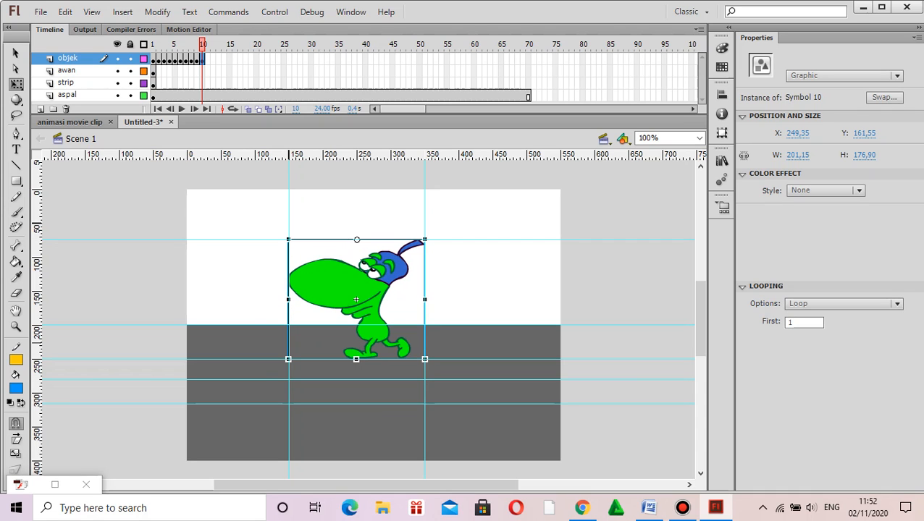
Step: Test the movie to preview the walking animation, and close the preview window
key(Escape)
key(ctrl+Return)
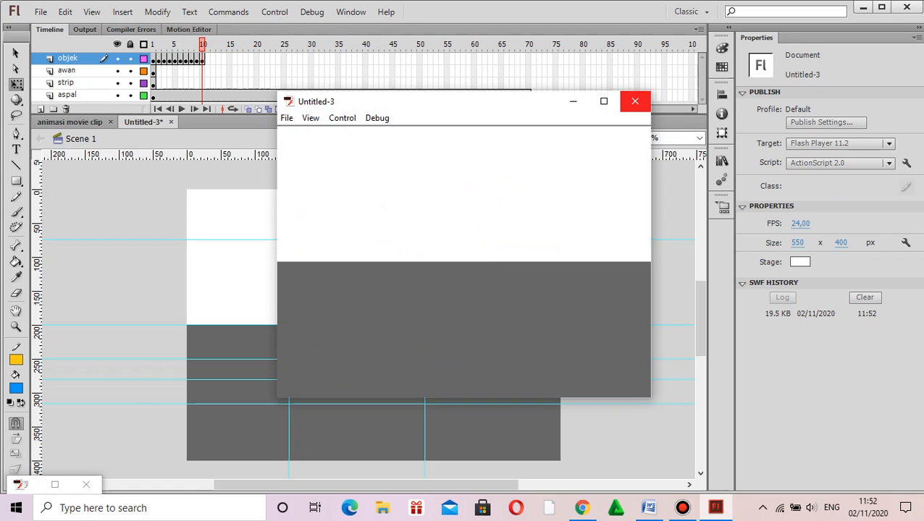
click(635, 102)
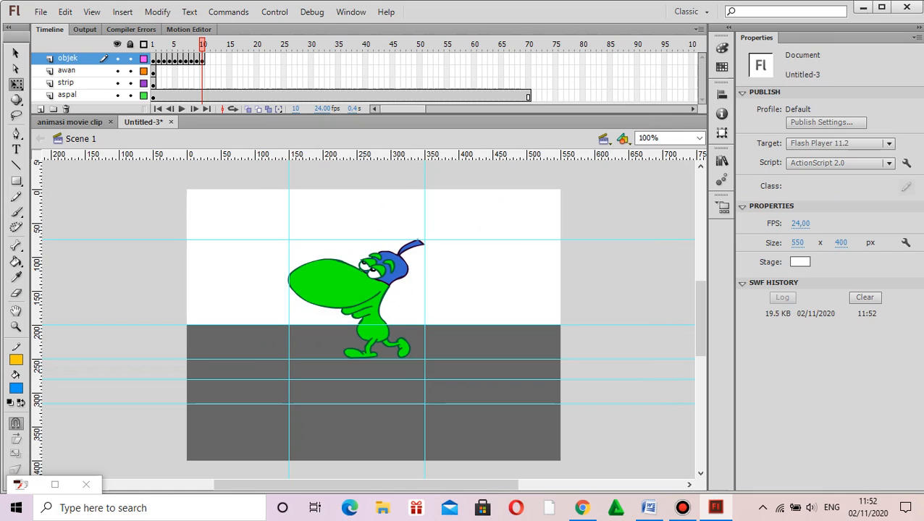
Step: Step through frames 1 to 10 of the objek layer to examine the walking poses one by one
click(201, 60)
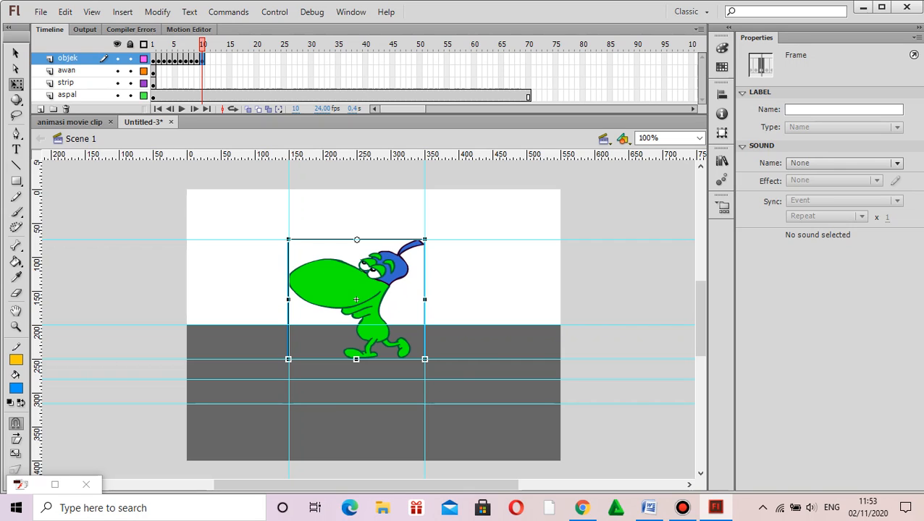
click(153, 60)
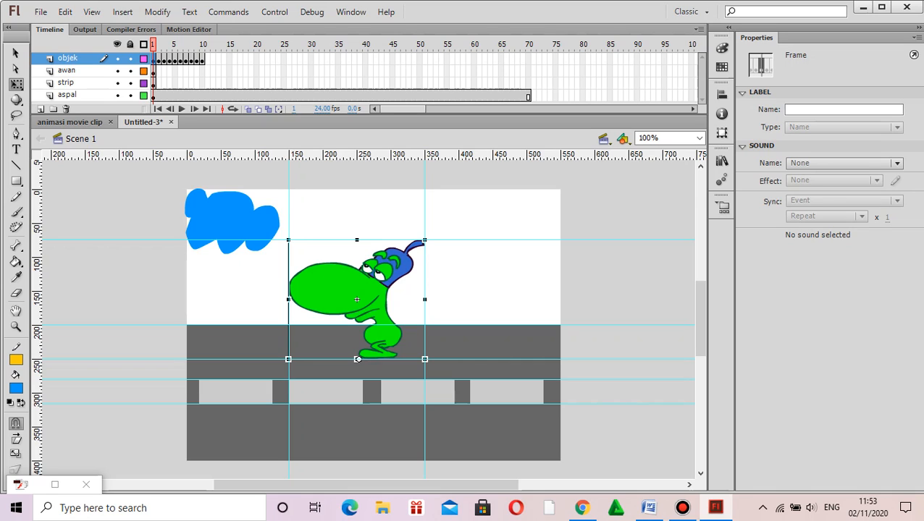
key(period)
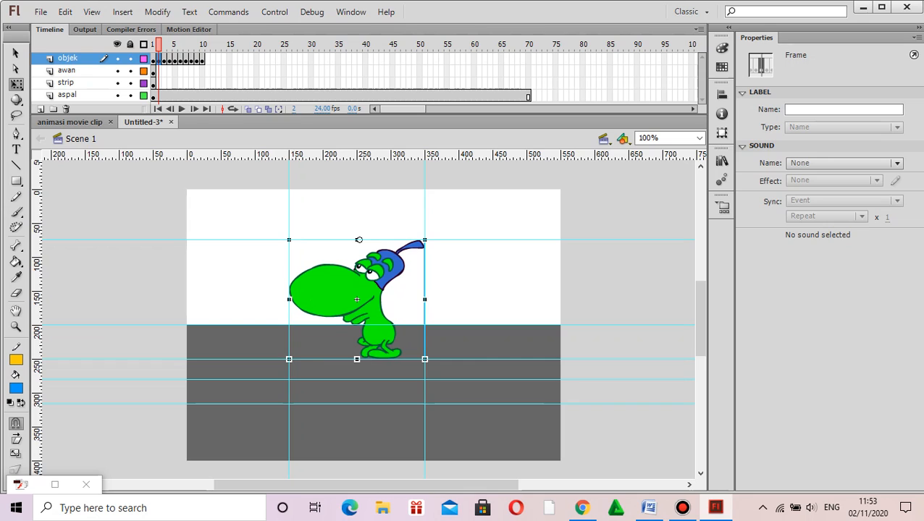
key(period)
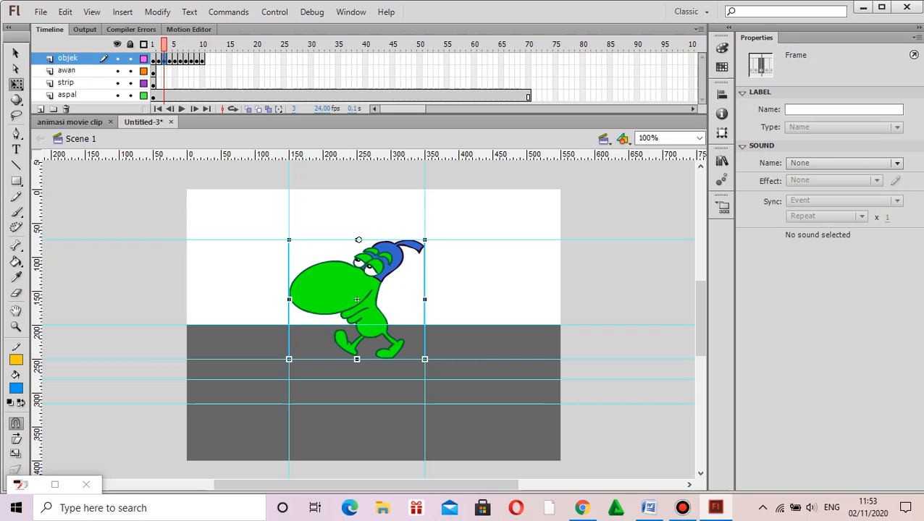
key(period)
key(period)
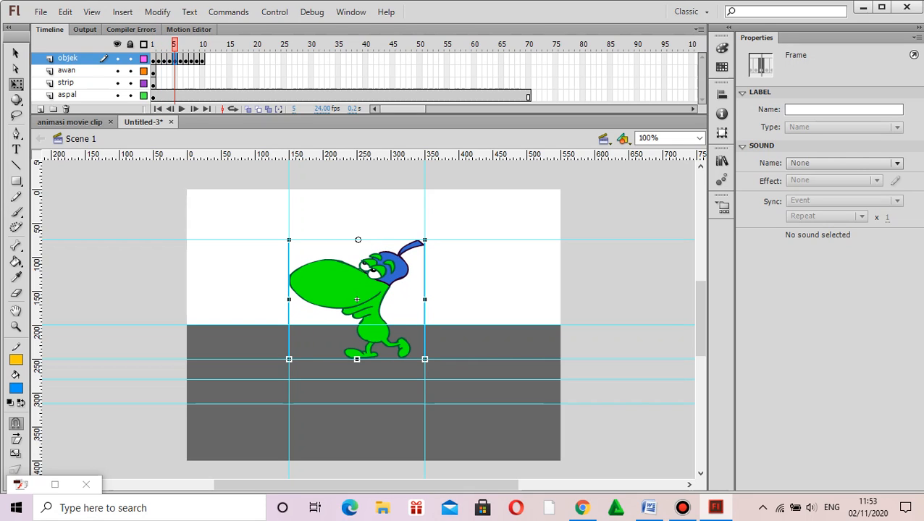
key(Escape)
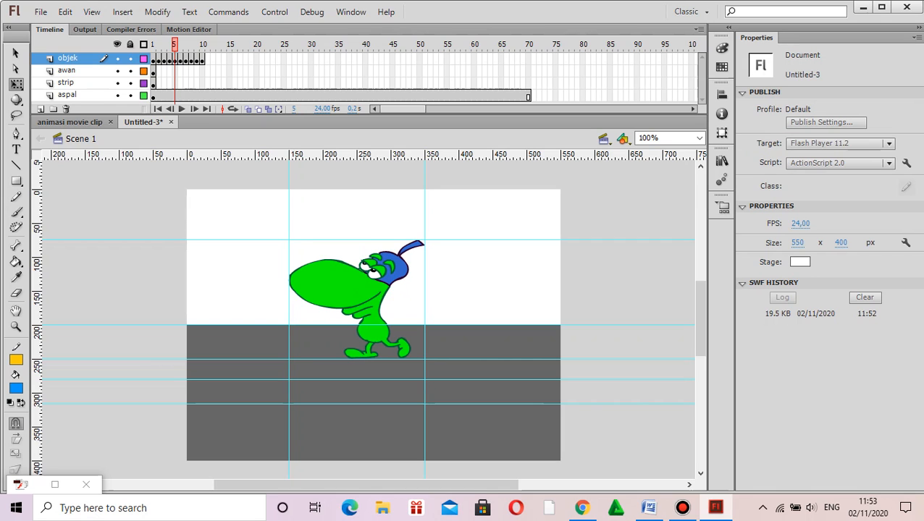
key(shift+comma)
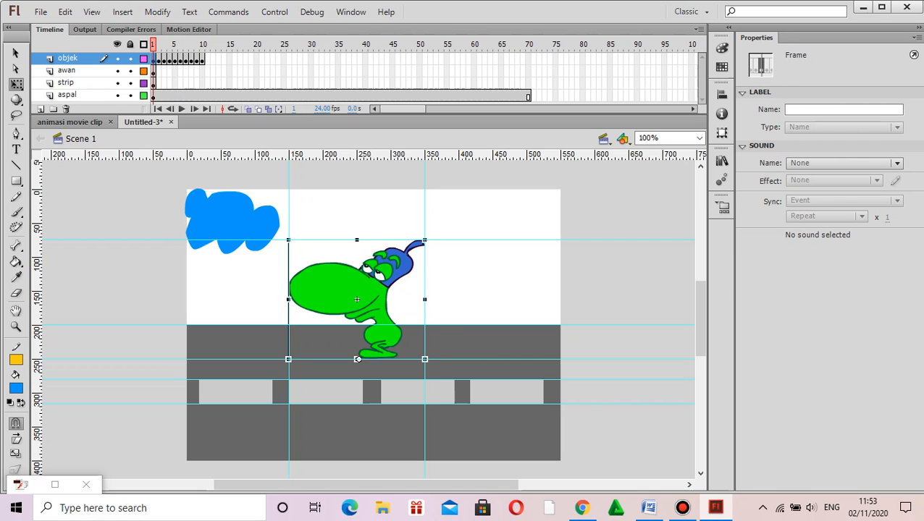
key(period)
key(period)
key(period)
key(period)
key(period)
key(period)
key(period)
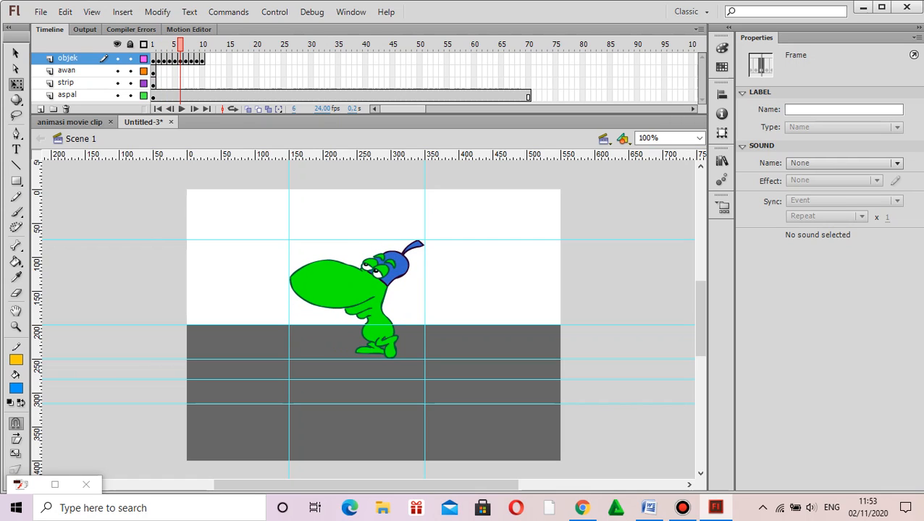
key(period)
key(period)
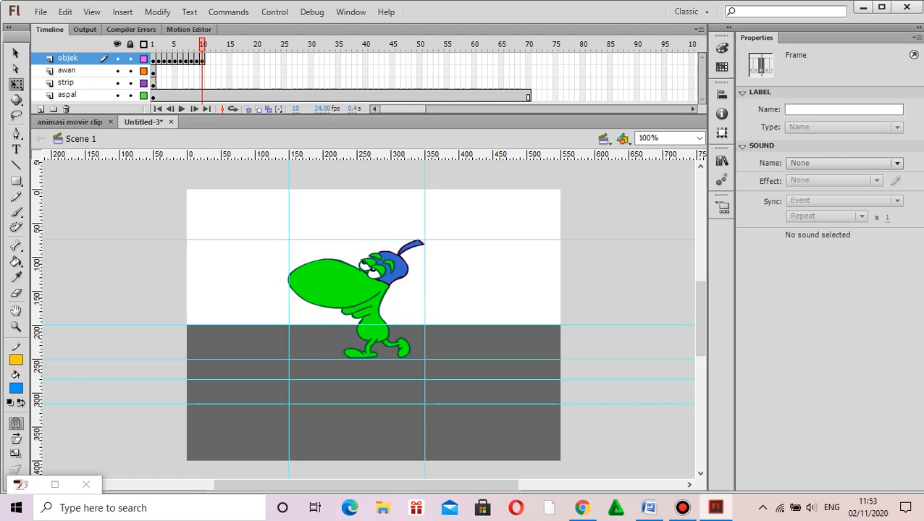
key(period)
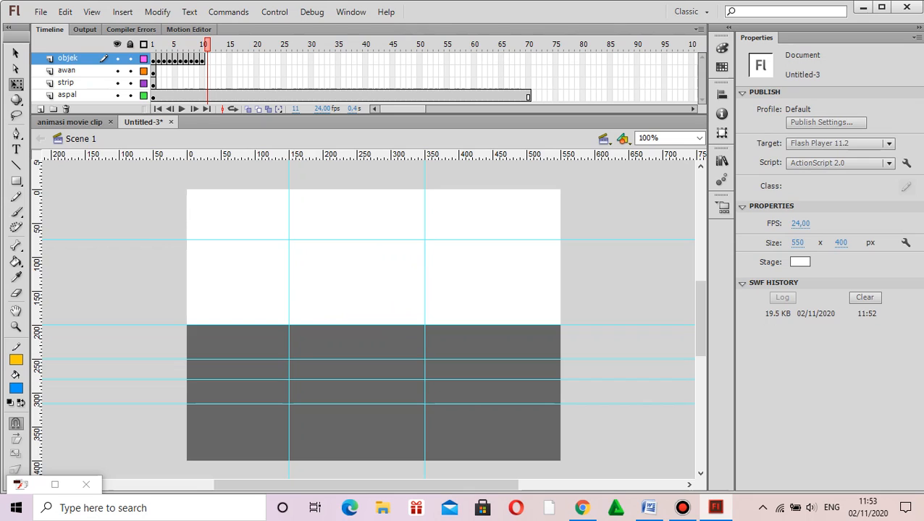
key(comma)
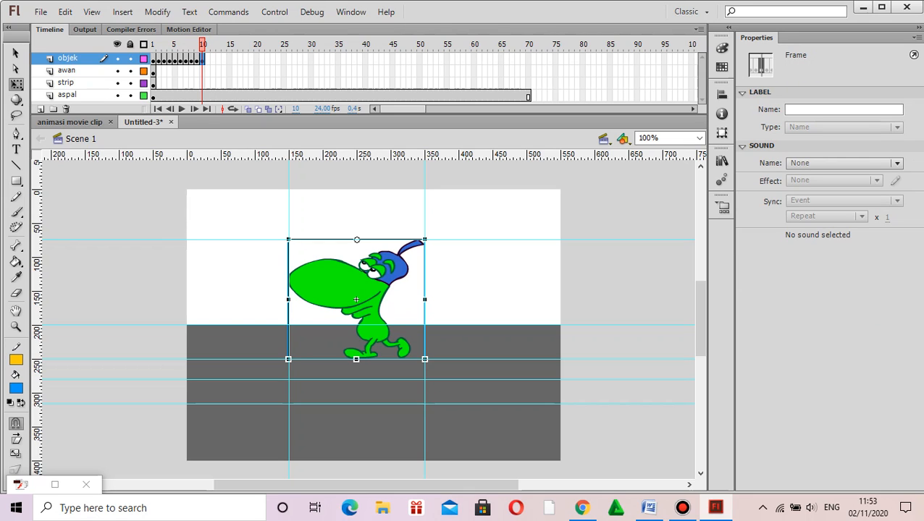
key(shift+comma)
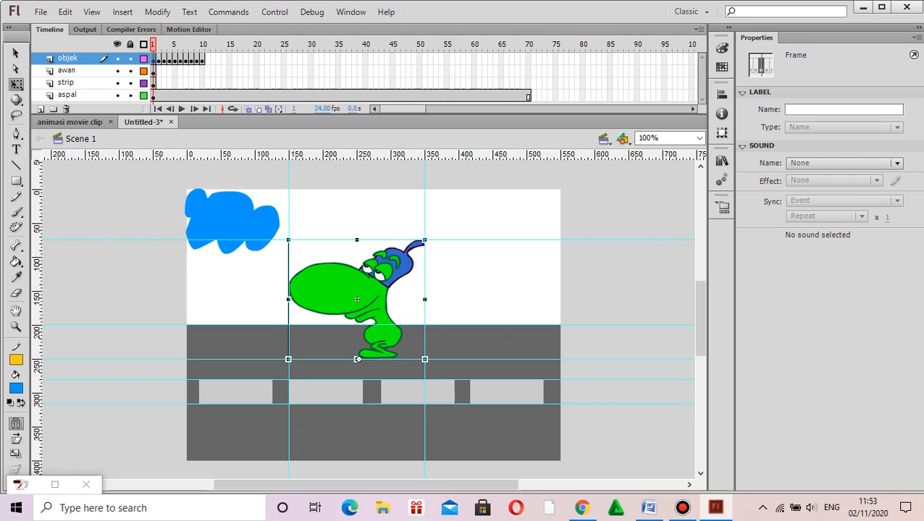
Step: Duplicate the ten walking frames of the objek layer by pasting them at frames 11 and 21
drag(153, 61, 203, 61)
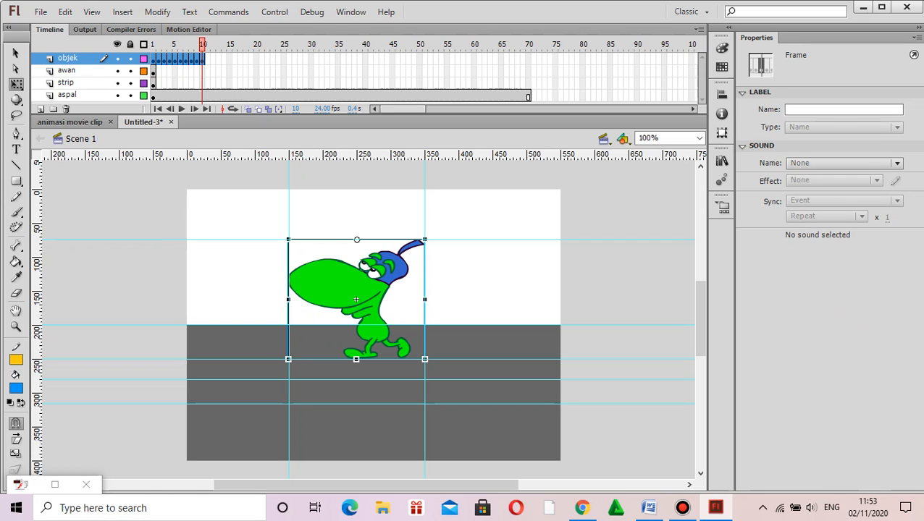
click(208, 61)
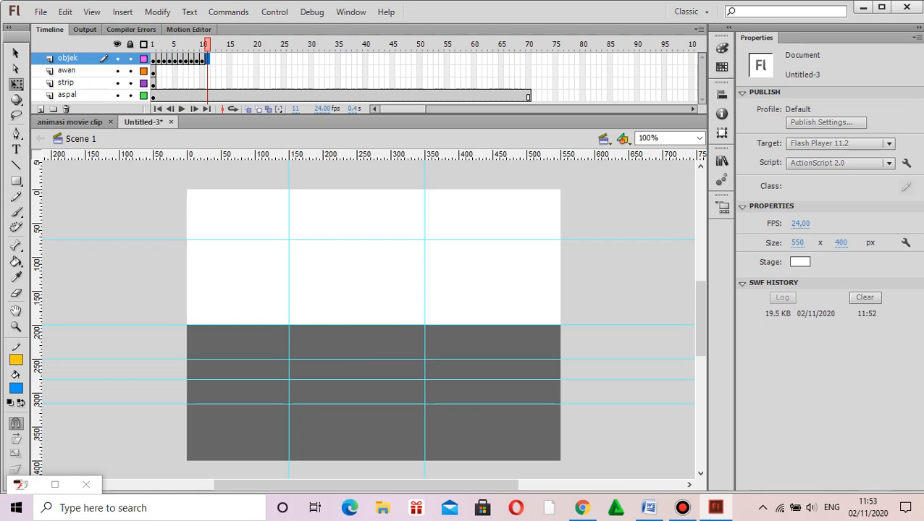
right_click(208, 60)
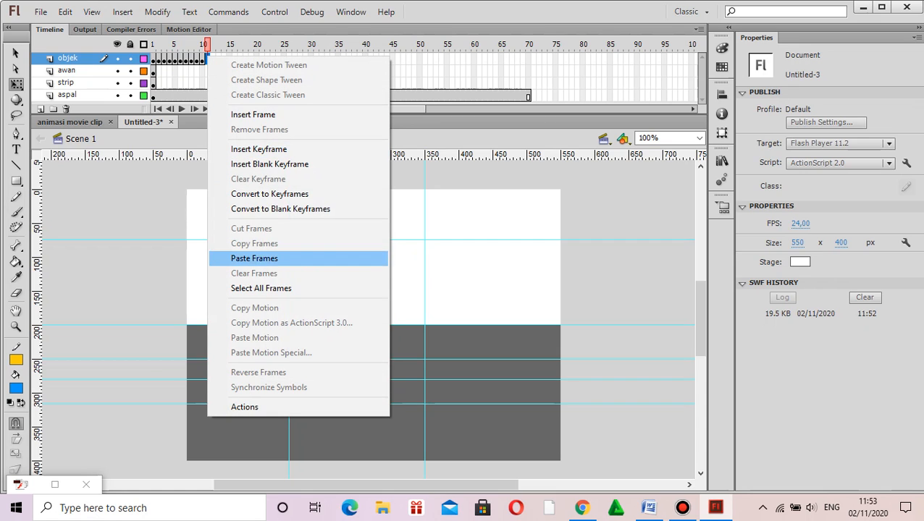
click(254, 259)
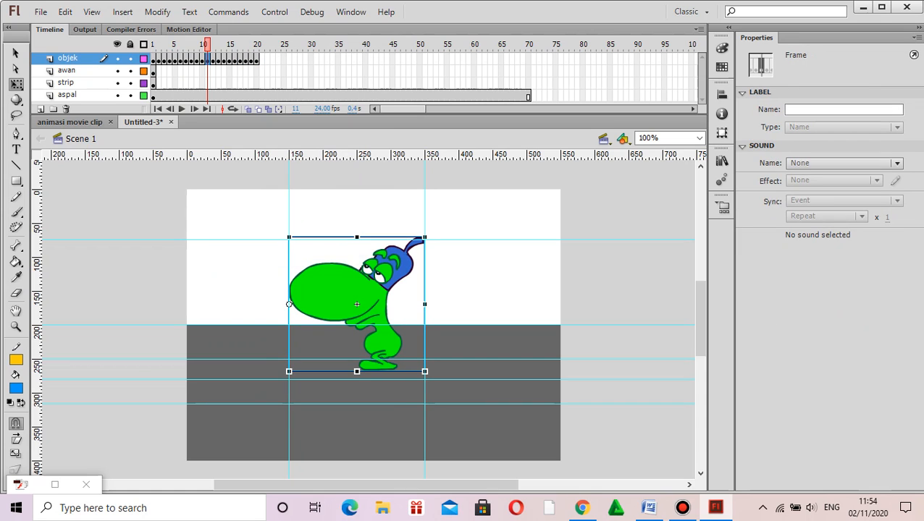
click(261, 60)
right_click(262, 59)
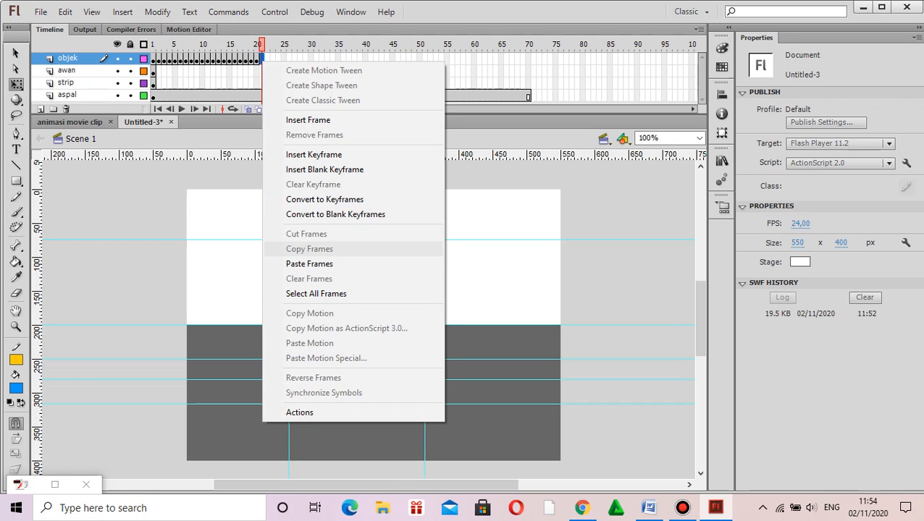
click(309, 263)
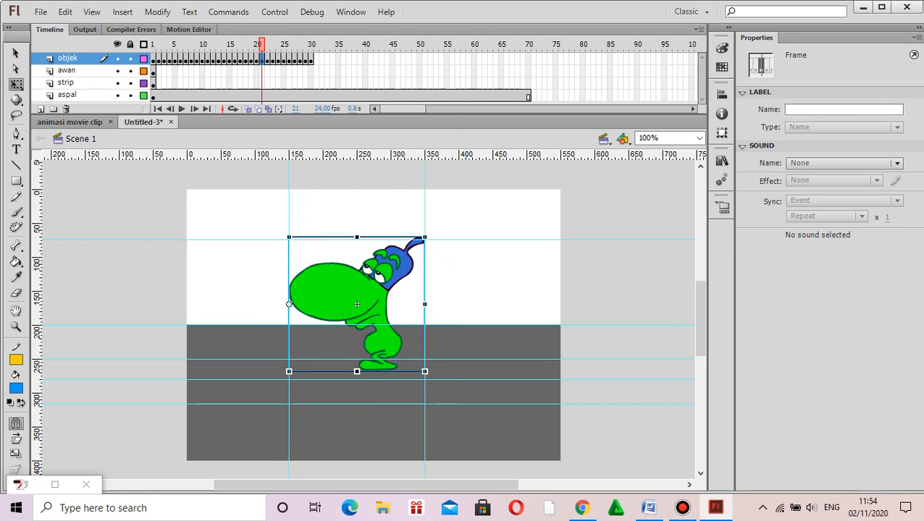
Step: Paste the ten-frame walk cycle on the objek layer at frames 31 and 41
click(313, 60)
right_click(313, 59)
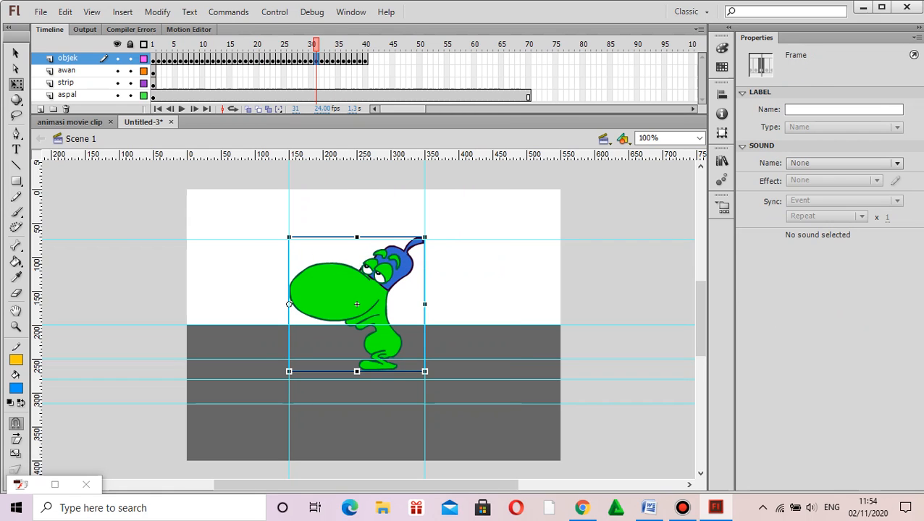
click(369, 59)
right_click(368, 58)
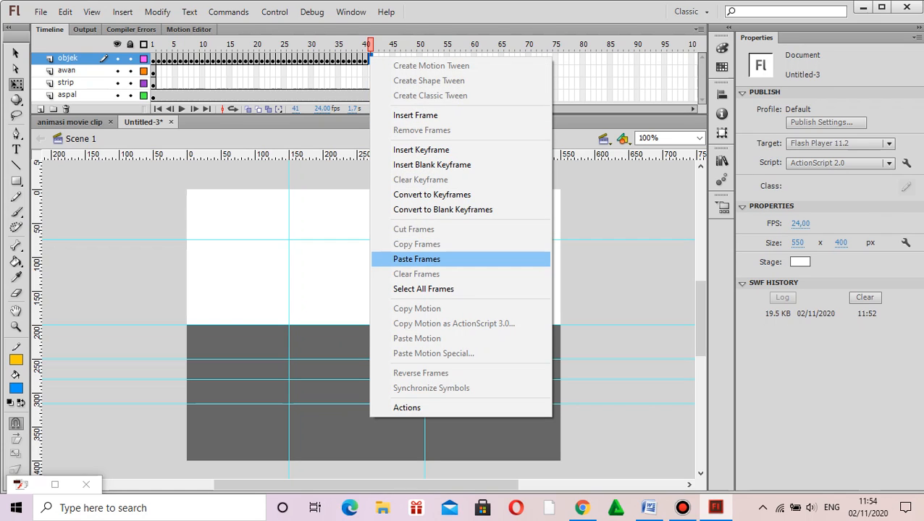
click(416, 258)
Step: Paste the ten-frame walk cycle on the objek layer at frames 51 and 61, filling the layer through frame 70
click(425, 59)
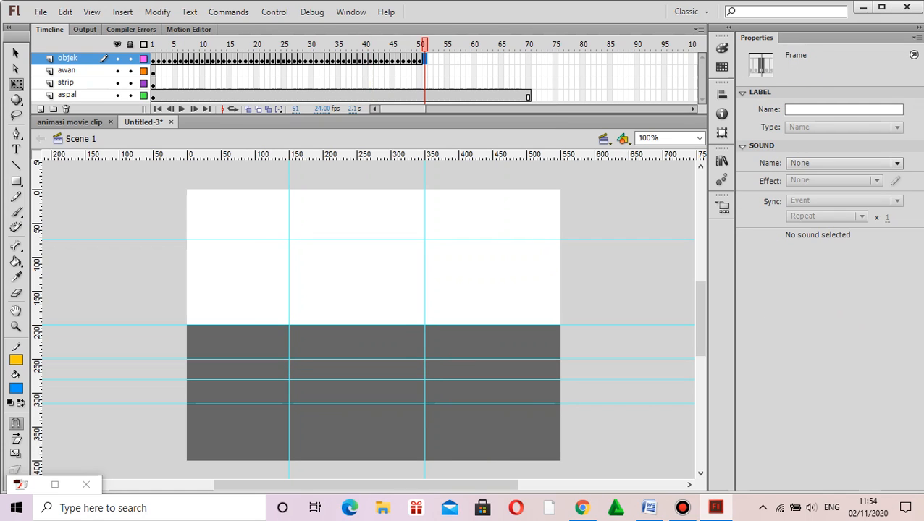
right_click(424, 59)
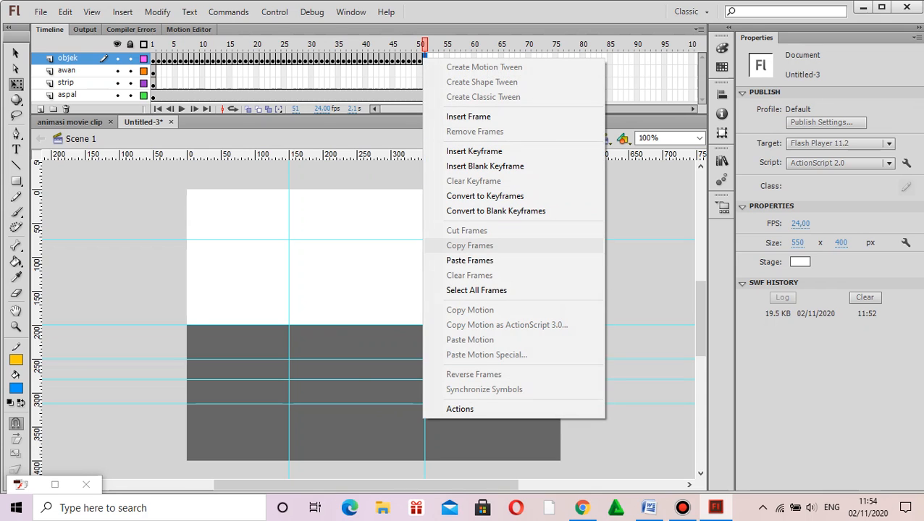
click(469, 260)
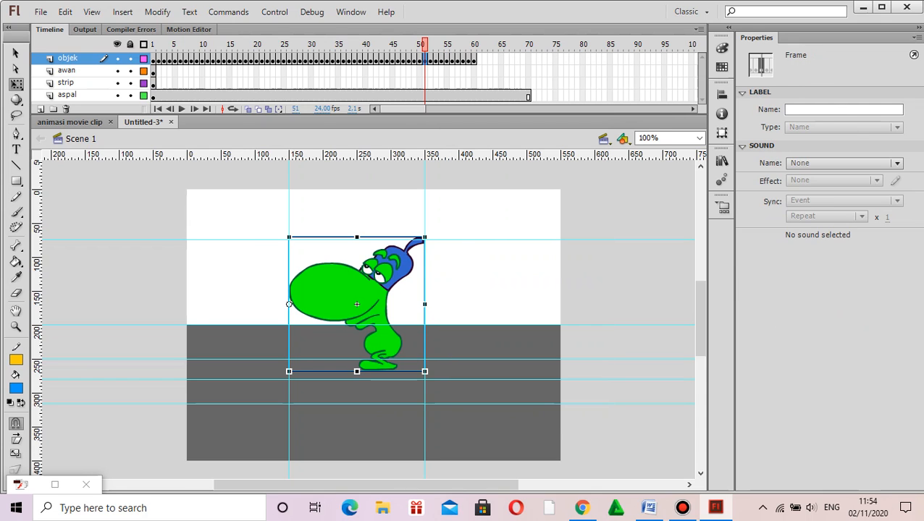
click(478, 59)
right_click(479, 58)
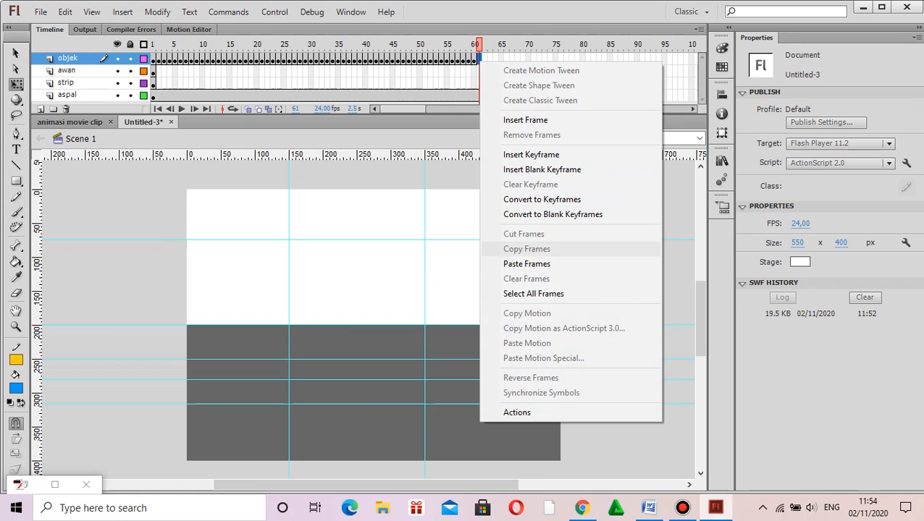
click(526, 264)
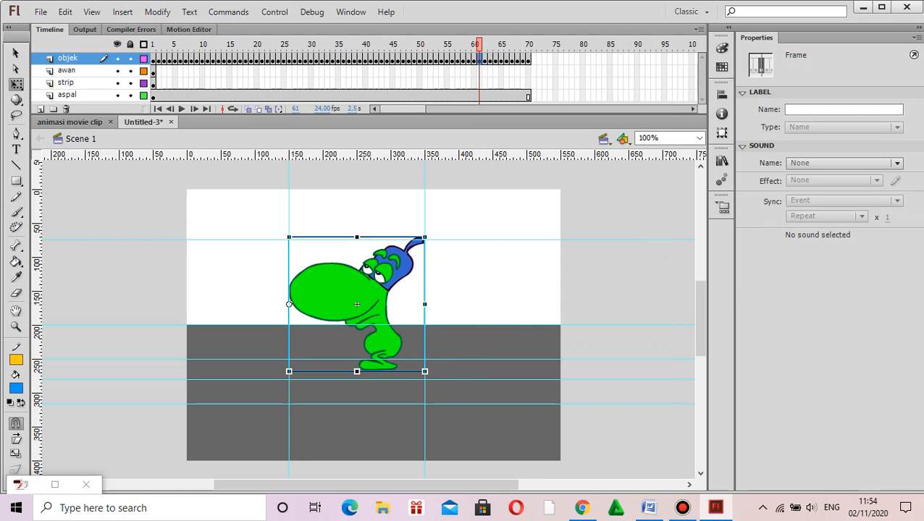
Step: Test the movie twice to preview the extended walk animation, closing the preview window each time
key(ctrl+Return)
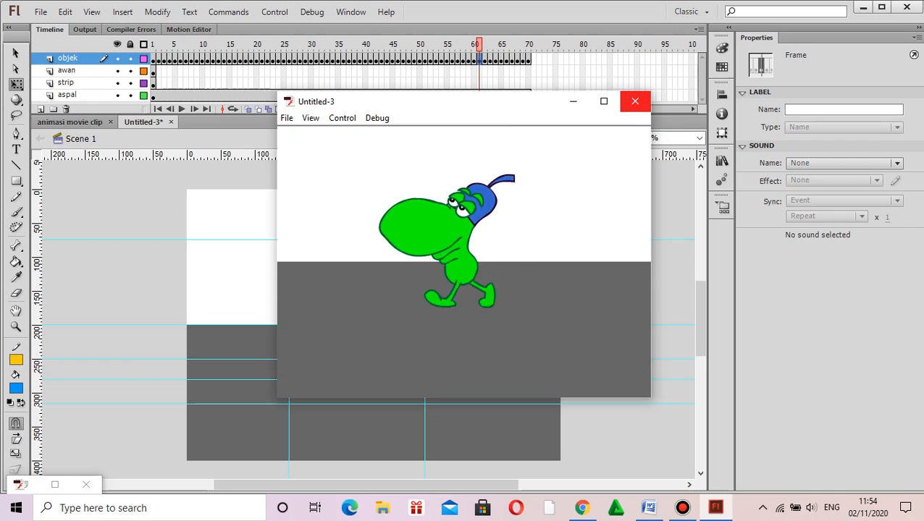
click(634, 101)
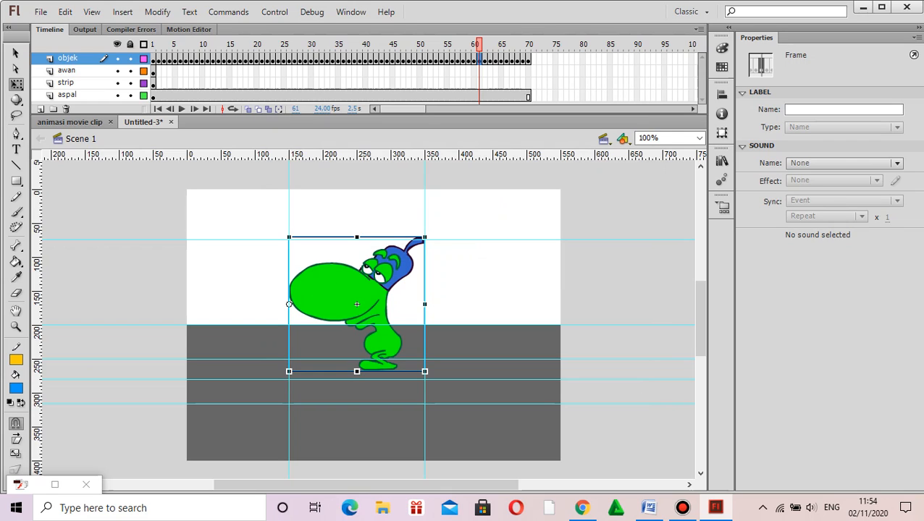
key(period)
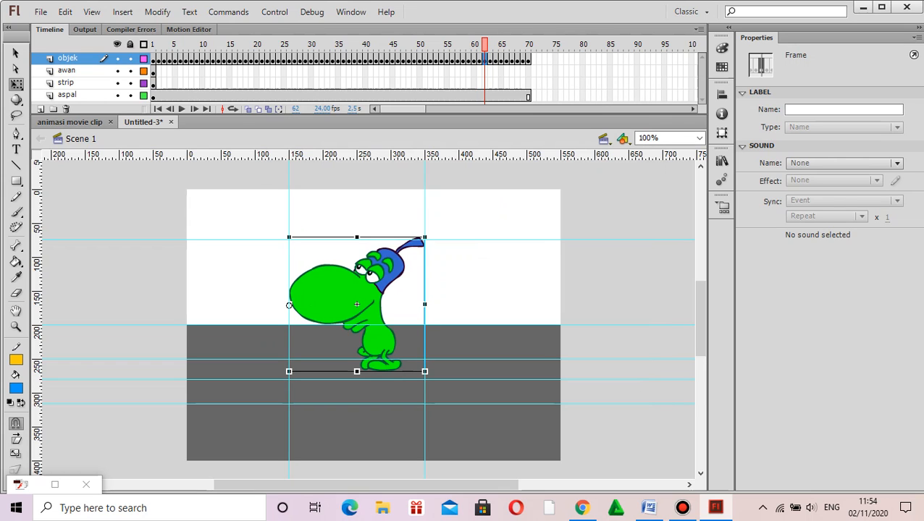
key(ctrl+Return)
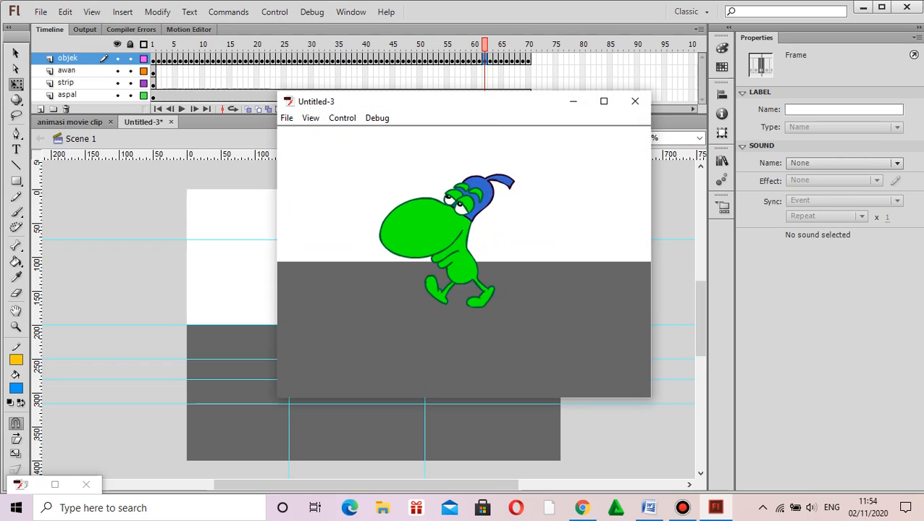
click(635, 101)
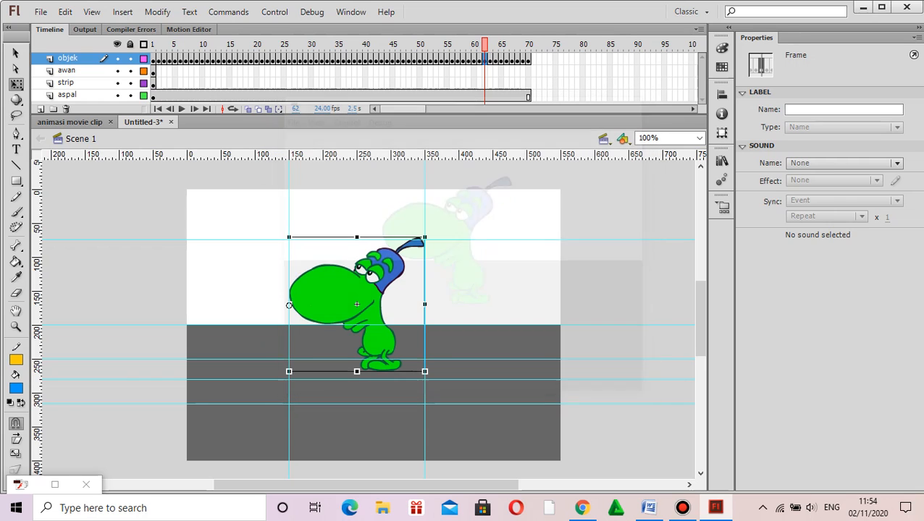
Step: Insert a keyframe at frame 70 of the awan layer
click(153, 71)
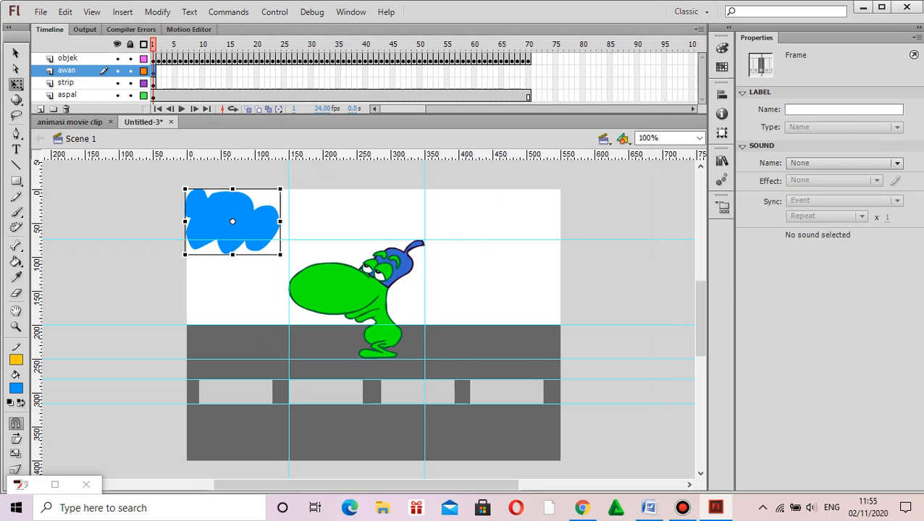
right_click(528, 70)
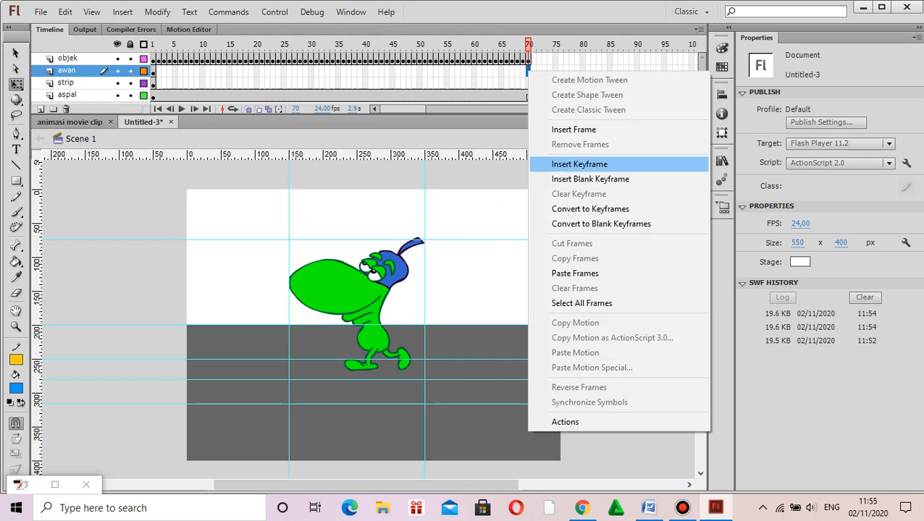
click(580, 165)
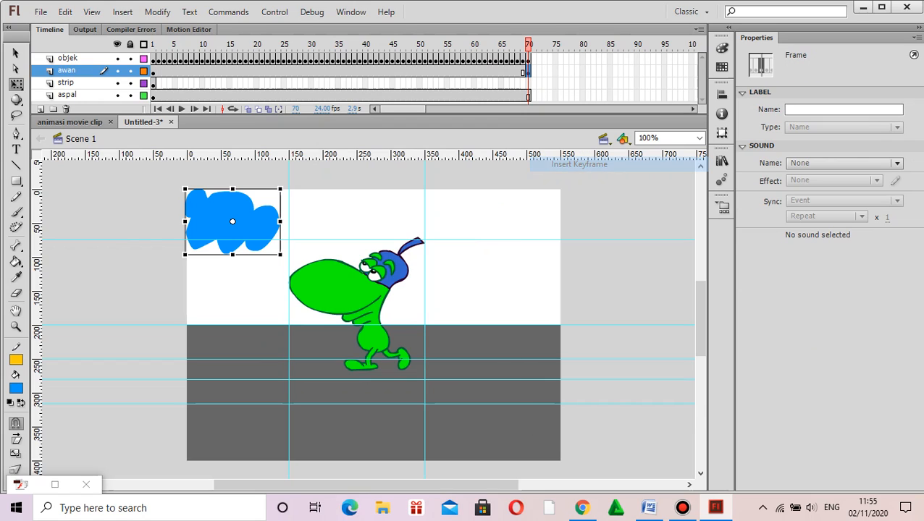
Step: Move the cloud at frame 70 horizontally across the sky until it reaches the stage's right edge
key(Right)
key(Right)
key(Right)
key(Right)
key(Right)
key(Right)
key(Right)
key(Right)
key(Right)
key(Right)
key(Right)
key(Right)
key(Right)
key(Right)
key(Right)
key(Right)
key(Right)
key(Right)
key(Right)
key(Right)
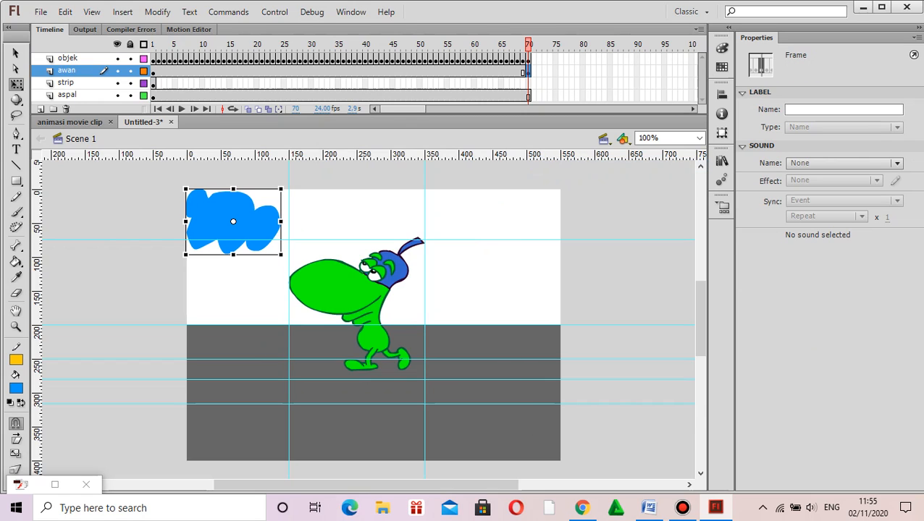
key(Right)
key(Right)
key(Right)
key(Right)
key(Right)
key(Right)
key(Right)
key(Right)
key(Right)
key(Right)
key(Right)
key(Right)
key(Right)
key(Right)
key(Right)
key(Right)
key(Right)
key(Right)
key(Right)
key(Right)
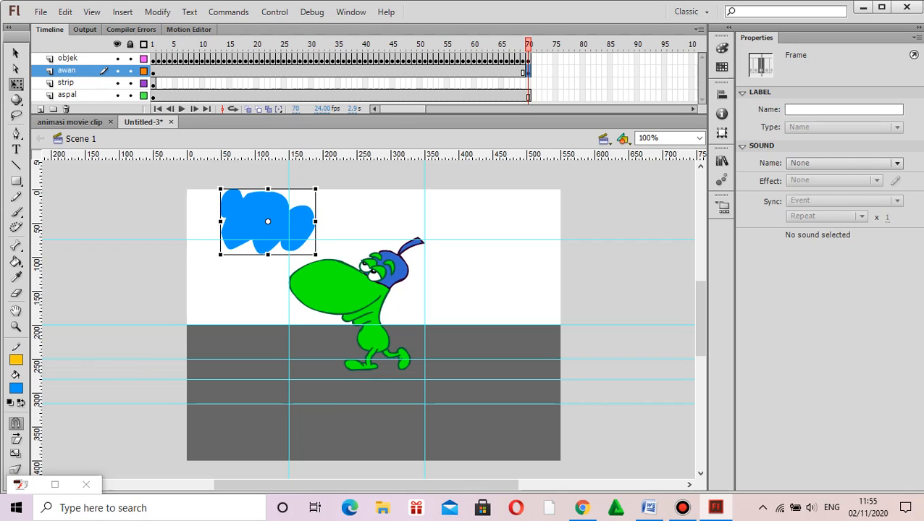
key(Right)
key(Right)
key(Right)
key(Right)
key(Right)
key(Right)
key(Right)
key(Right)
key(Right)
key(Right)
key(Right)
key(Right)
key(Right)
key(Right)
key(Right)
key(Right)
key(Right)
key(Right)
key(Right)
key(Right)
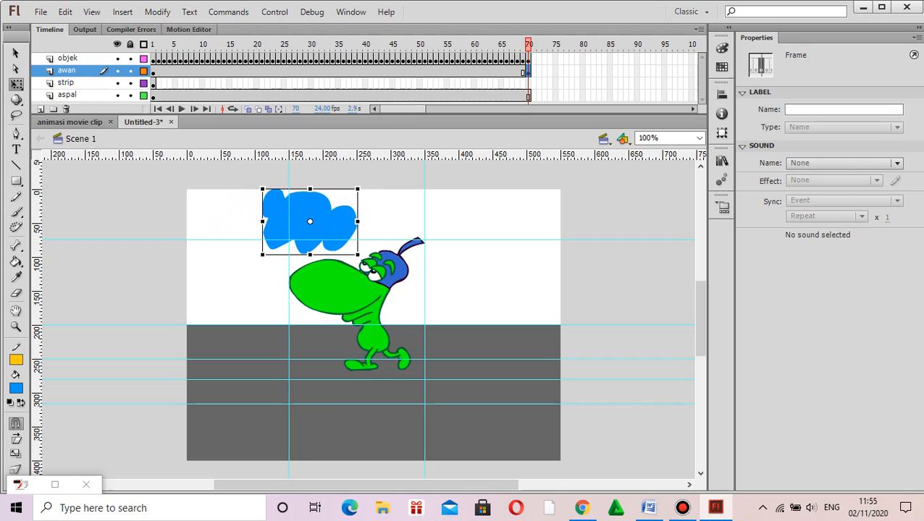
key(Right)
key(Right)
key(Right)
key(Right)
key(Right)
key(Right)
key(Right)
key(Right)
key(Right)
key(Right)
key(Right)
key(Right)
key(Right)
key(Right)
key(Right)
key(Right)
key(Right)
key(Right)
key(Right)
key(Right)
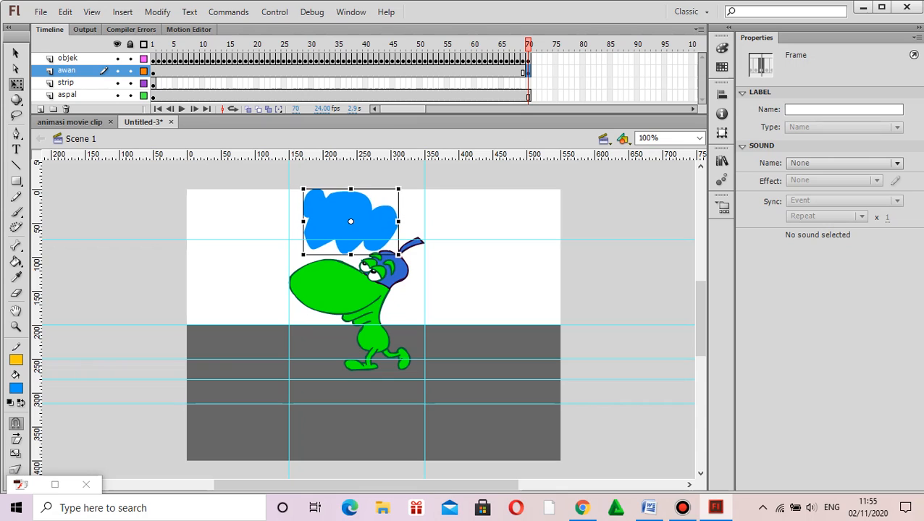
key(Right)
key(Right)
key(Right)
key(Right)
key(Right)
key(Right)
key(Right)
key(Right)
key(Right)
key(Right)
key(Right)
key(Right)
key(Right)
key(Right)
key(Right)
key(Right)
key(Right)
key(Right)
key(Right)
key(Right)
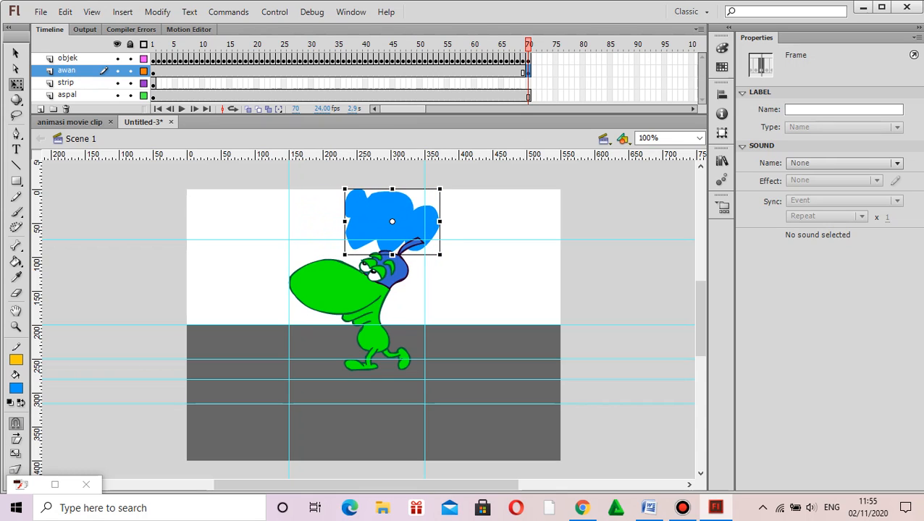
key(Right)
key(Right)
key(Right)
key(Right)
key(Right)
key(Right)
key(Right)
key(Right)
key(Right)
key(Right)
key(Right)
key(Right)
key(Right)
key(Right)
key(Right)
key(Right)
key(Right)
key(Right)
key(Right)
key(Right)
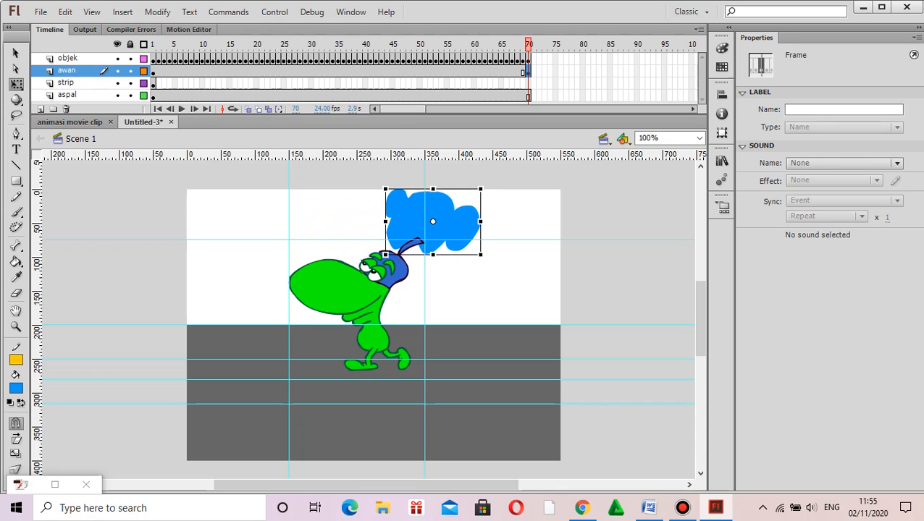
key(Right)
key(Right)
key(Right)
key(Right)
key(Right)
key(Right)
key(Right)
key(Right)
key(Right)
key(Right)
key(Right)
key(Right)
key(Right)
key(Right)
key(Right)
key(Right)
key(Right)
key(Right)
key(Right)
key(Right)
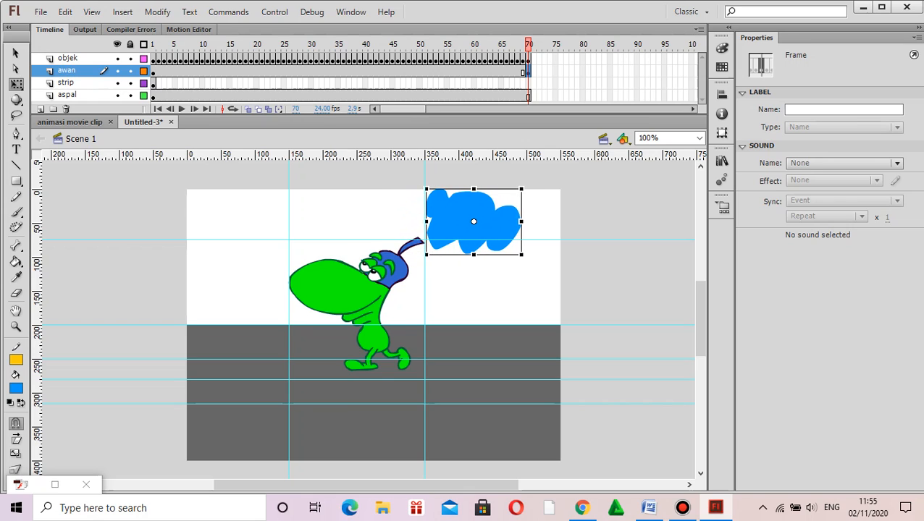
key(Right)
key(Right)
key(Right)
key(Right)
key(Right)
key(Right)
key(Right)
key(Right)
key(Right)
key(Right)
key(Right)
key(Right)
key(Right)
key(Right)
key(Right)
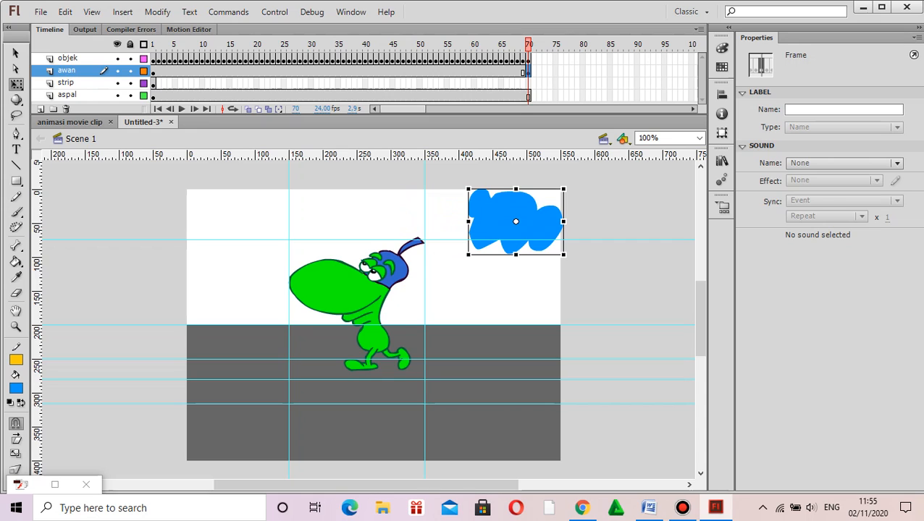
Step: Create a classic tween between the two keyframes of the awan layer
click(305, 71)
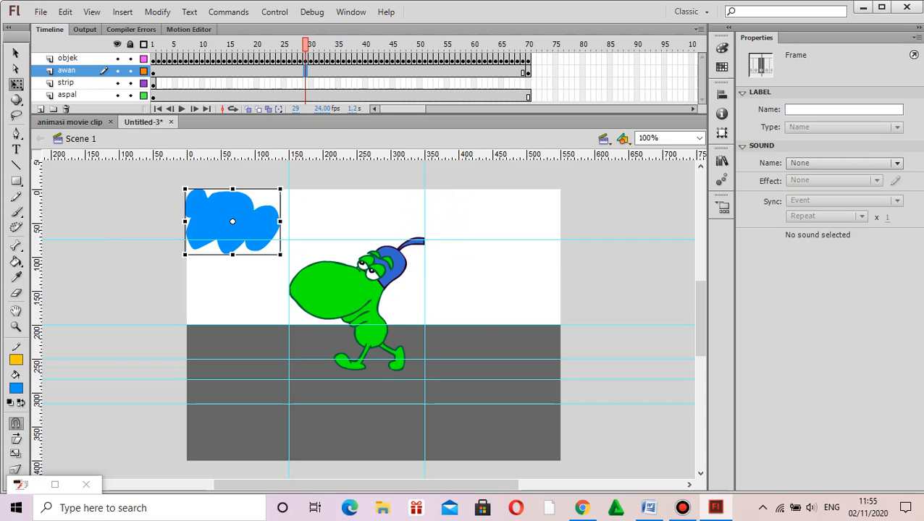
right_click(305, 70)
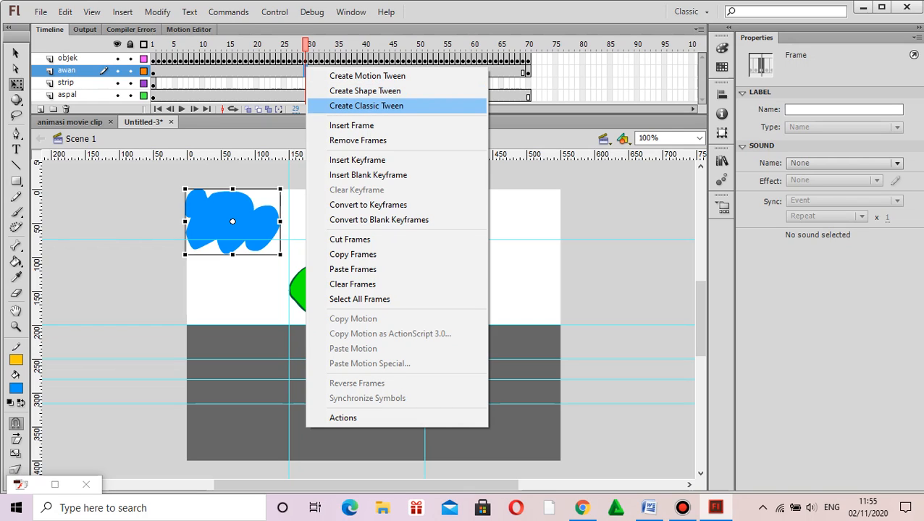
click(366, 105)
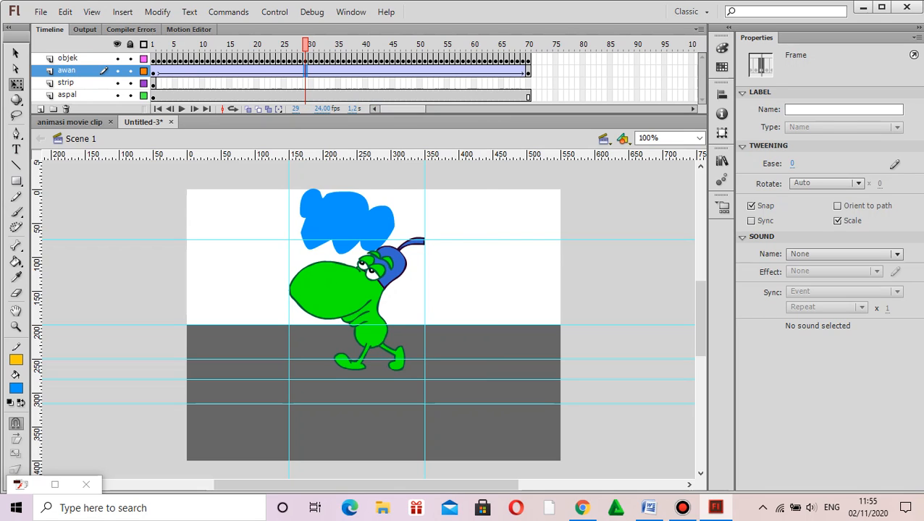
Step: Insert a keyframe at frame 70 of the strip layer
click(529, 84)
right_click(528, 83)
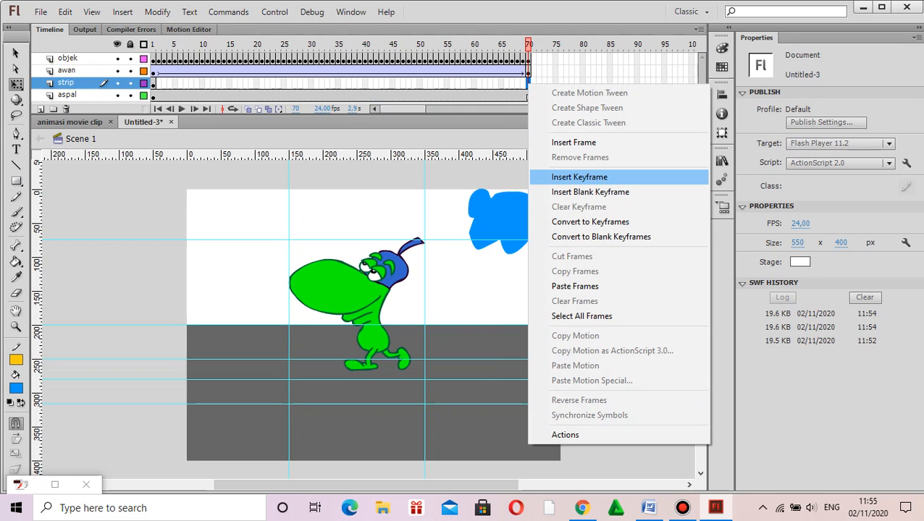
click(579, 177)
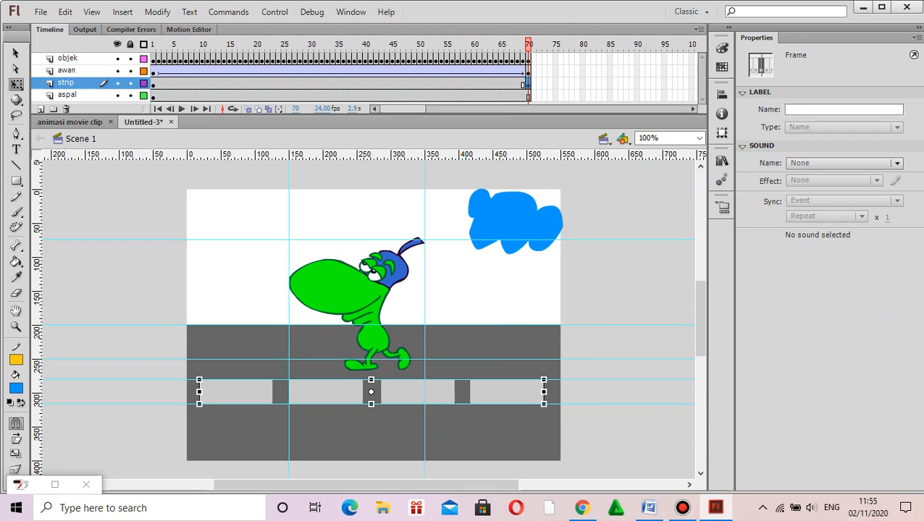
Step: Move the lane strips at frame 70 horizontally to the right until their left end sits at about 440 px on the ruler
key(Right)
key(Right)
key(Right)
key(Right)
key(Right)
key(Right)
key(Right)
key(Right)
key(Right)
key(Right)
key(Right)
key(Right)
key(Right)
key(Right)
key(Right)
key(Right)
key(Right)
key(Right)
key(Right)
key(Right)
key(Right)
key(Right)
key(Right)
key(Right)
key(Right)
key(Right)
key(Right)
key(Right)
key(Right)
key(Right)
key(Right)
key(Right)
key(Right)
key(Right)
key(Right)
key(Right)
key(Right)
key(Right)
key(Right)
key(Right)
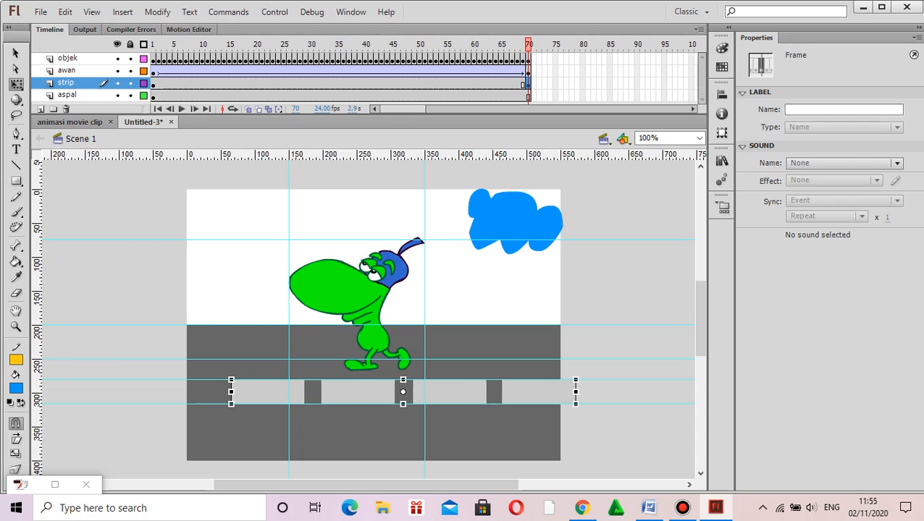
key(Right)
key(Right)
key(Right)
key(Right)
key(Right)
key(Right)
key(Right)
key(Right)
key(Right)
key(Right)
key(Right)
key(Right)
key(Right)
key(Right)
key(Right)
key(Right)
key(Right)
key(Right)
key(Right)
key(Right)
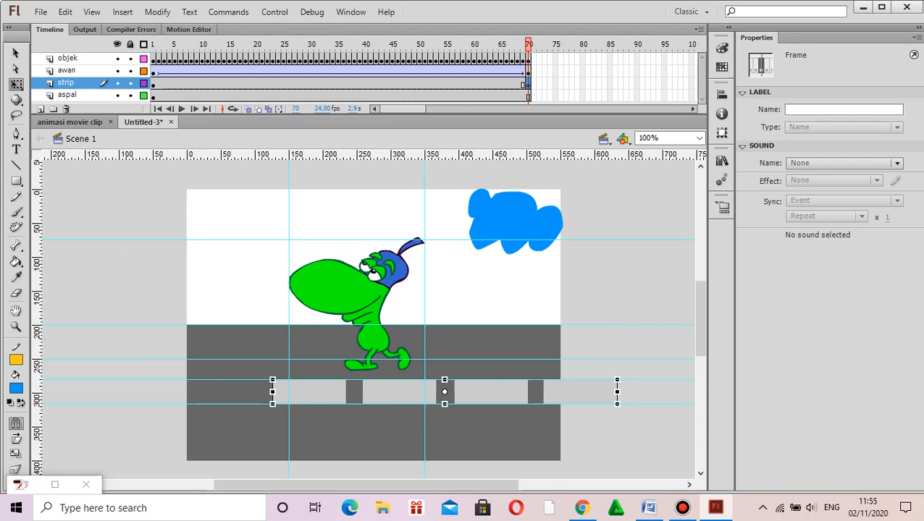
key(Right)
key(Right)
key(Right)
key(Right)
key(Right)
key(Right)
key(Right)
key(Right)
key(Right)
key(Right)
key(Right)
key(Right)
key(Right)
key(Right)
key(Right)
key(Right)
key(Right)
key(Right)
key(Right)
key(Right)
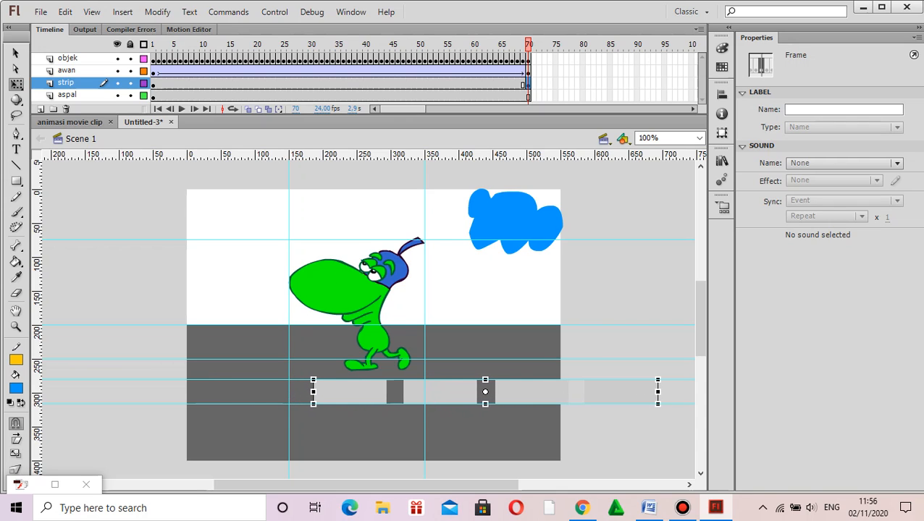
key(Right)
key(Right)
key(Right)
key(Right)
key(Right)
key(Right)
key(Right)
key(Right)
key(Right)
key(Right)
key(Right)
key(Right)
key(Right)
key(Right)
key(Right)
key(Right)
key(Right)
key(Right)
key(Right)
key(Right)
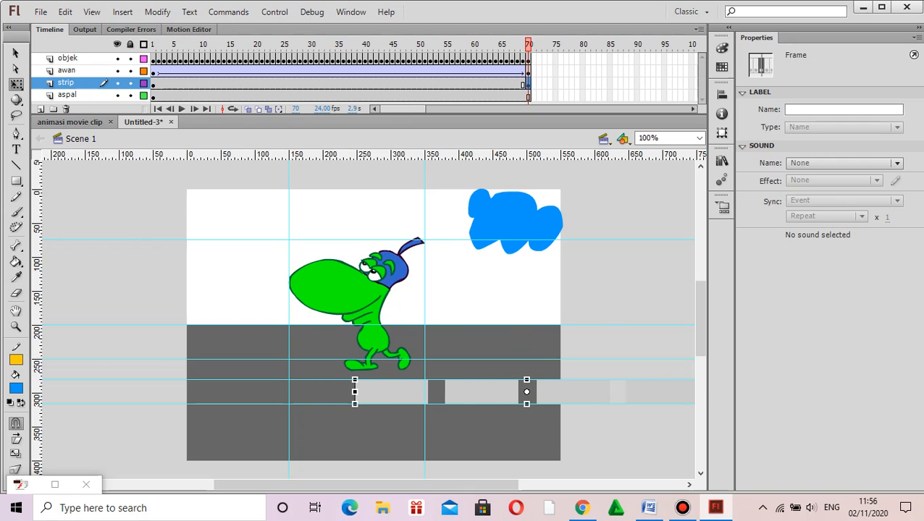
key(Right)
key(Right)
key(Right)
key(Right)
key(Right)
key(Right)
key(Right)
key(Right)
key(Right)
key(Right)
key(Right)
key(Right)
key(Right)
key(Right)
key(Right)
key(Right)
key(Right)
key(Right)
key(Right)
key(Right)
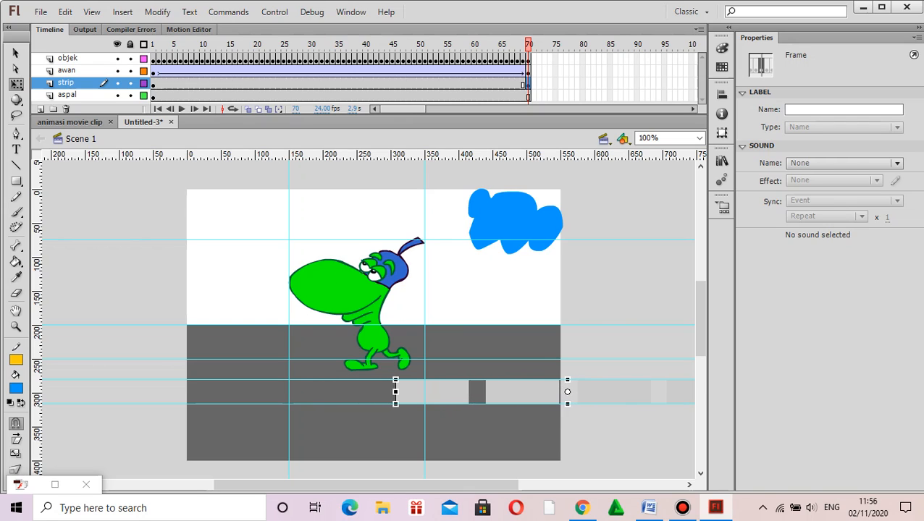
key(Right)
key(Right)
key(Right)
key(Right)
key(Right)
key(Right)
key(Right)
key(Right)
key(Right)
key(Right)
key(Right)
key(Right)
key(Right)
key(Right)
key(Right)
key(Right)
key(Right)
key(Right)
key(Right)
key(Right)
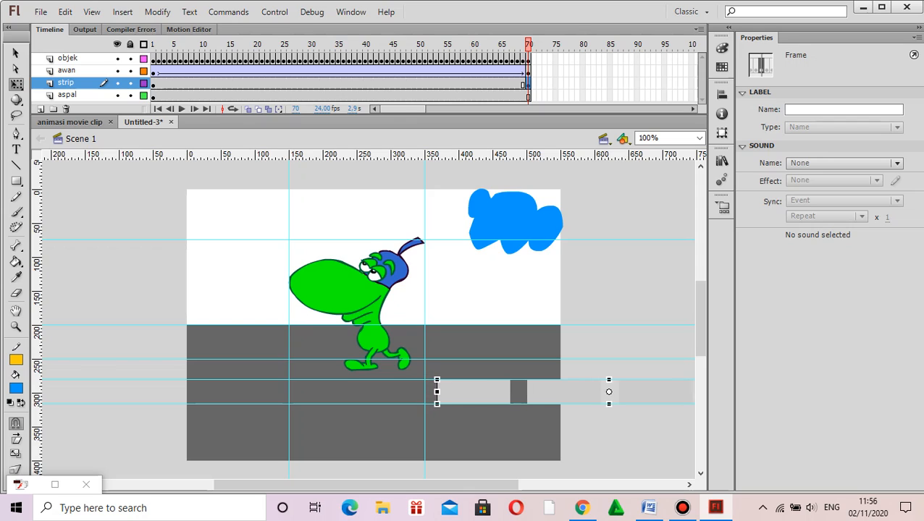
key(Right)
key(Right)
key(Right)
key(Right)
key(Right)
key(Right)
key(Right)
key(Right)
key(Right)
key(Right)
key(Right)
key(Right)
key(Right)
key(Right)
key(Right)
key(Right)
key(Right)
key(Right)
key(Right)
key(Right)
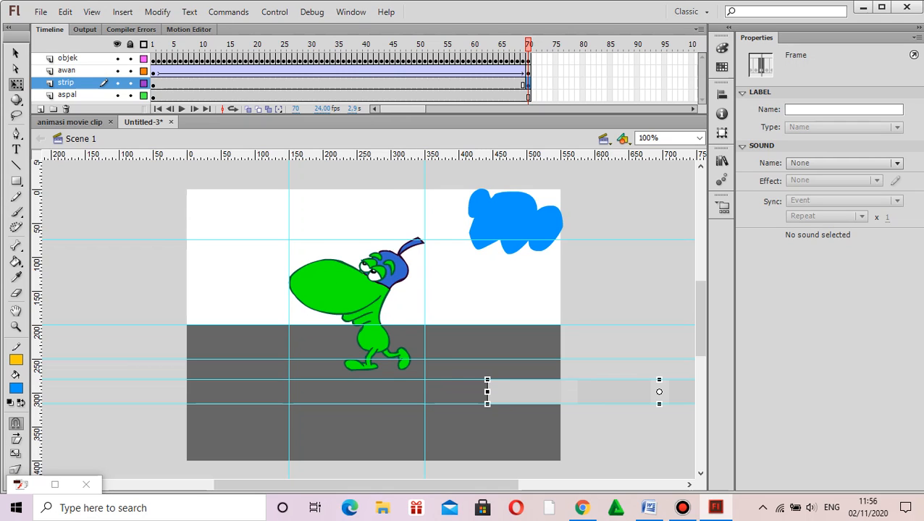
Step: Create a classic tween between the two keyframes of the strip layer
click(348, 82)
right_click(348, 81)
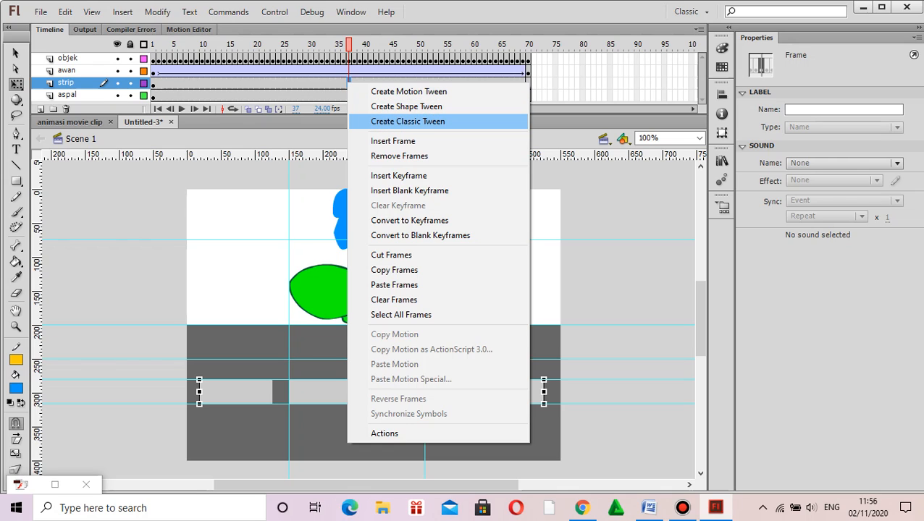
click(407, 121)
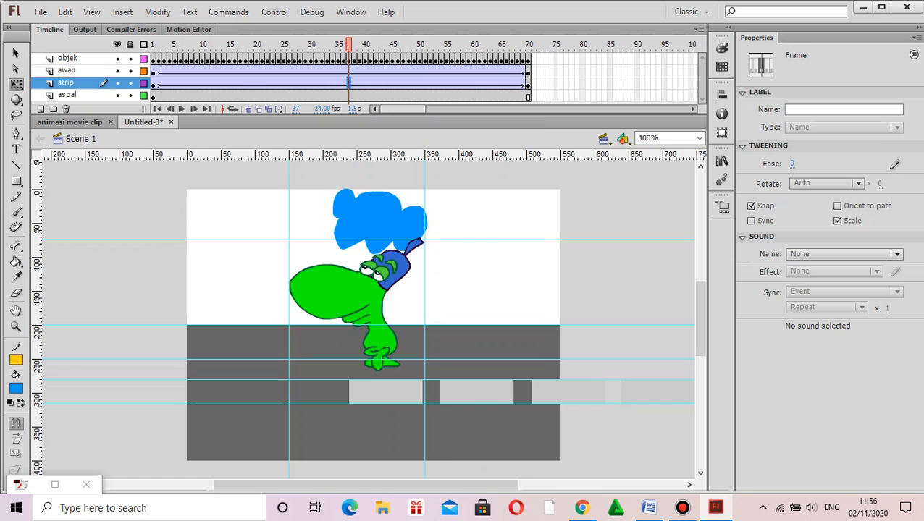
Step: Test the movie before and after setting the frame rate to 12 fps, closing the preview window each time
key(ctrl+Return)
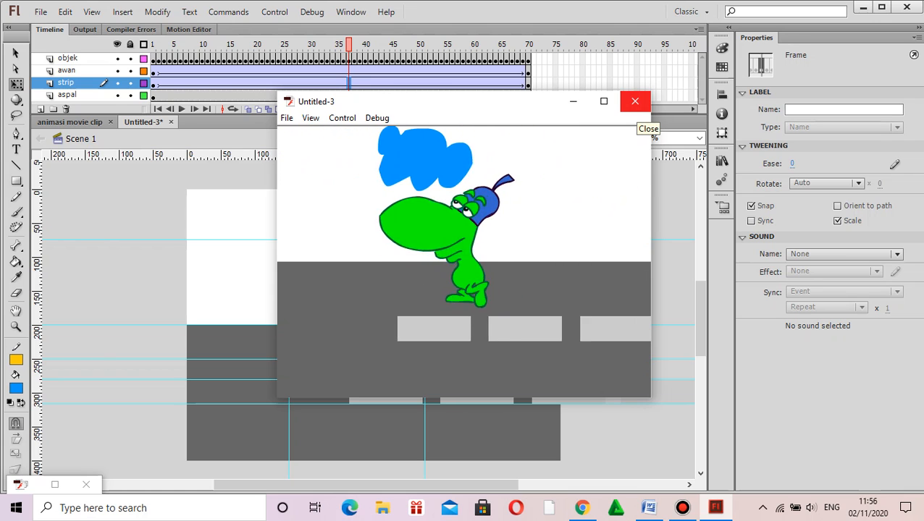
click(634, 101)
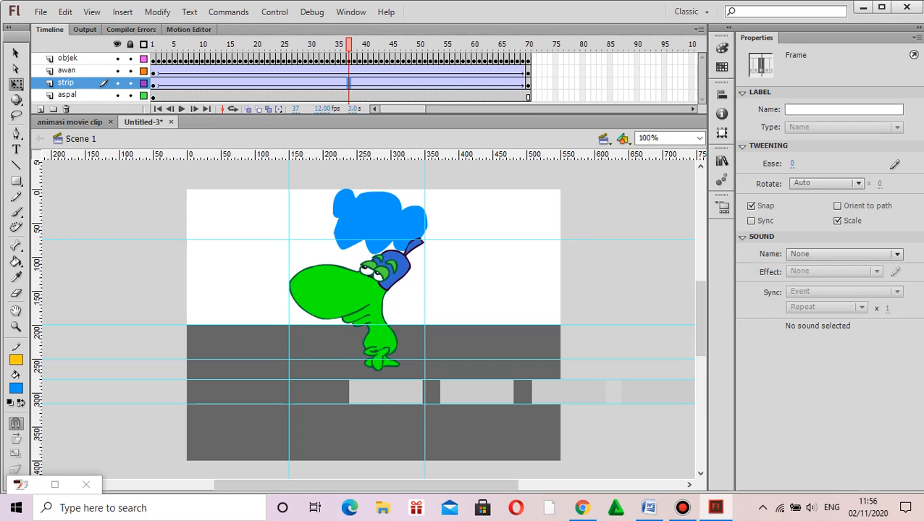
key(ctrl+Return)
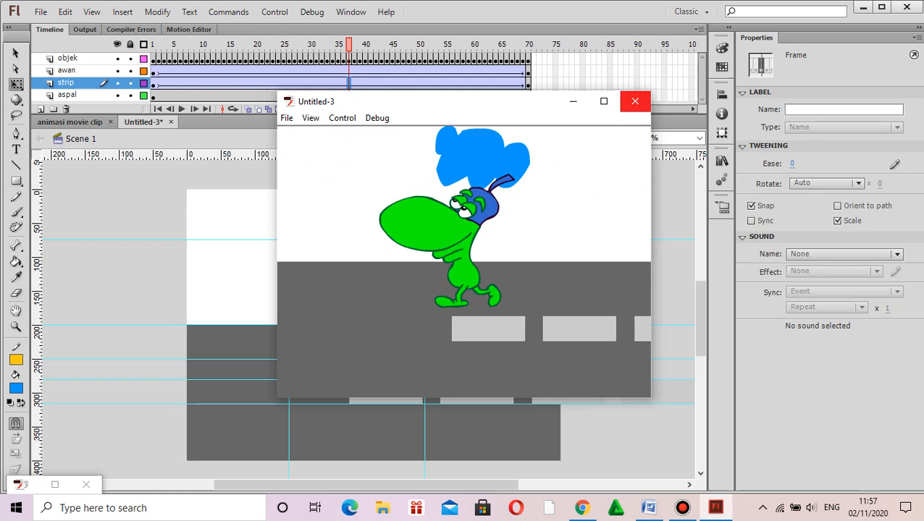
click(634, 101)
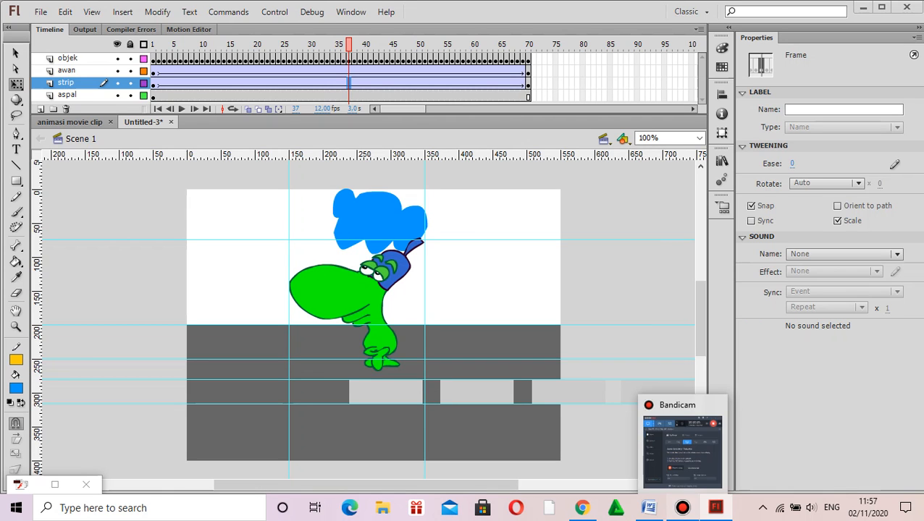
click(682, 508)
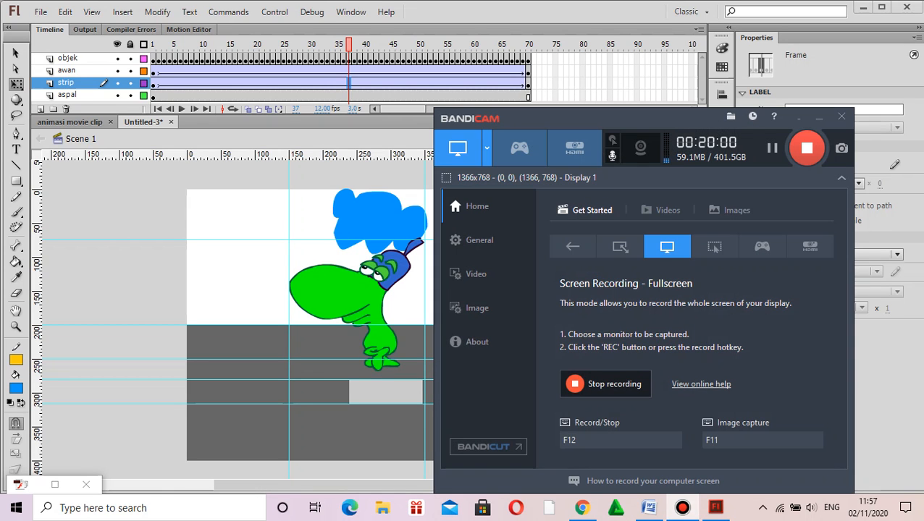